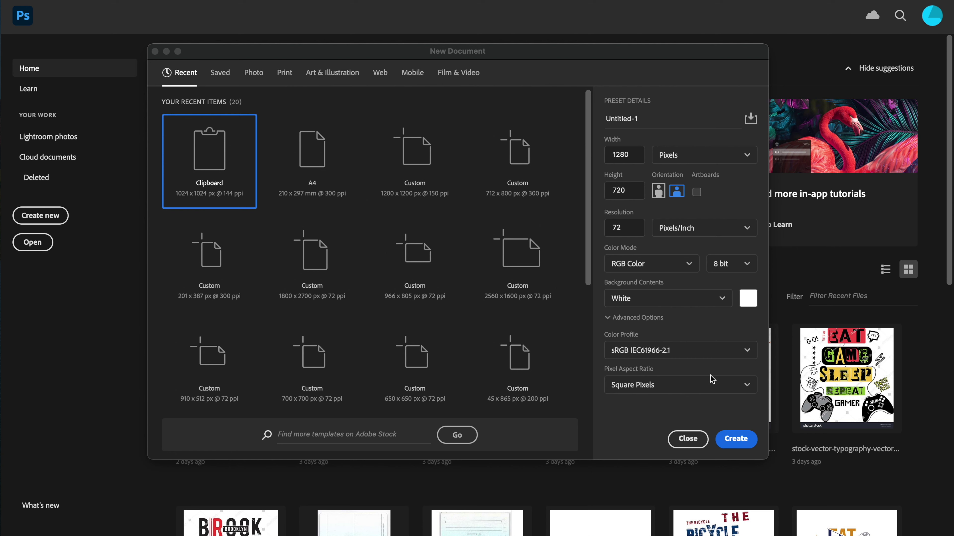
Create the 1280 × 720 px, 72 ppi RGB document with a white background.
left_click(743, 443)
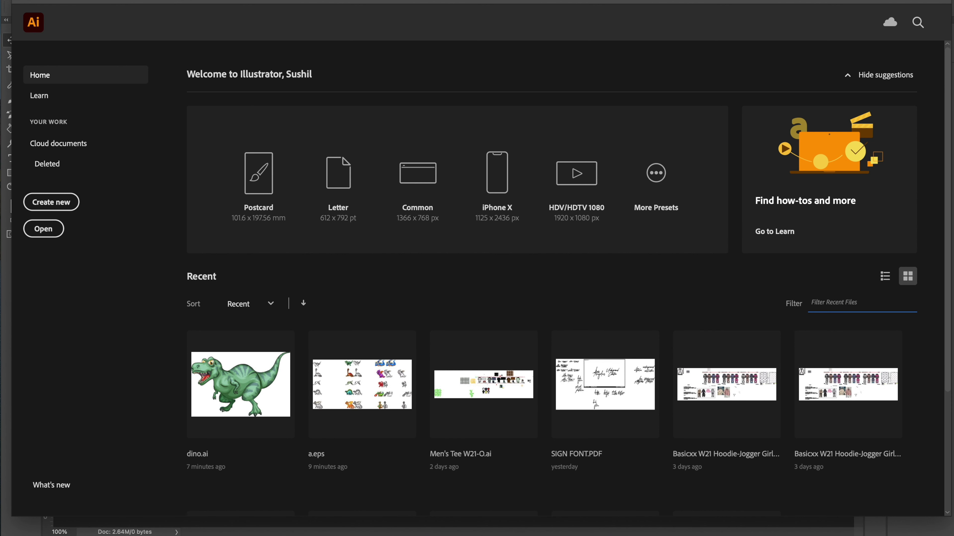
Open dino.ai and Alt-drag a duplicate of the dinosaur to the right of the artboard.
left_click(83, 5)
left_click(86, 17)
left_click(378, 125)
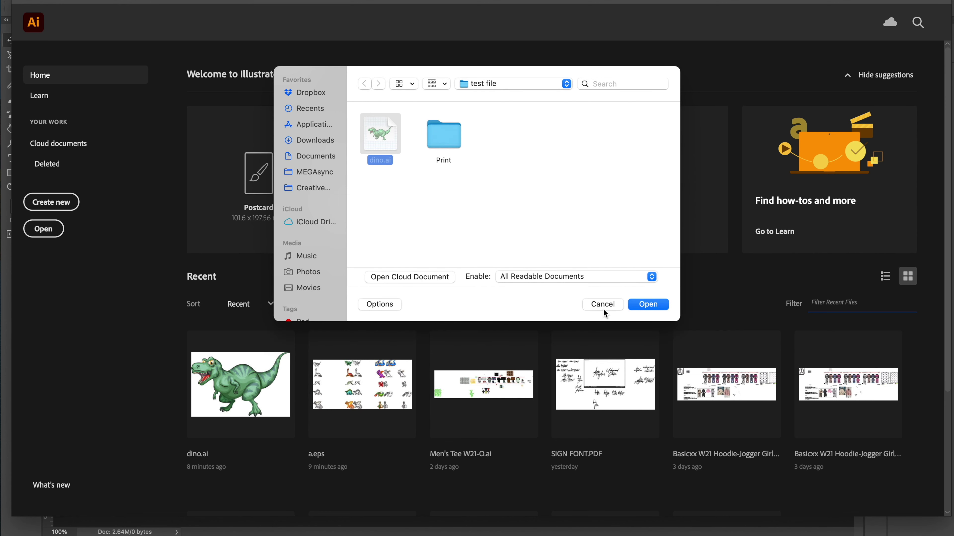
left_click(645, 305)
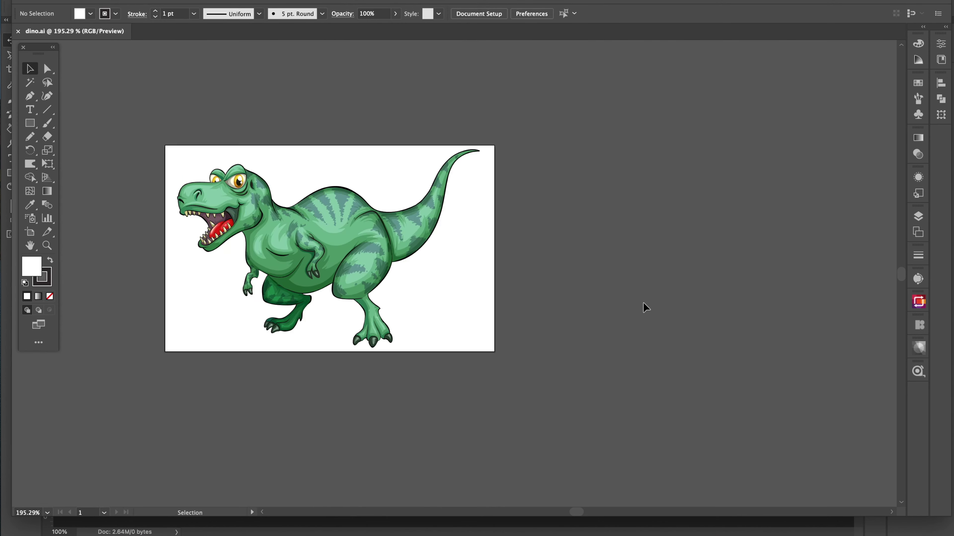
left_click(334, 235)
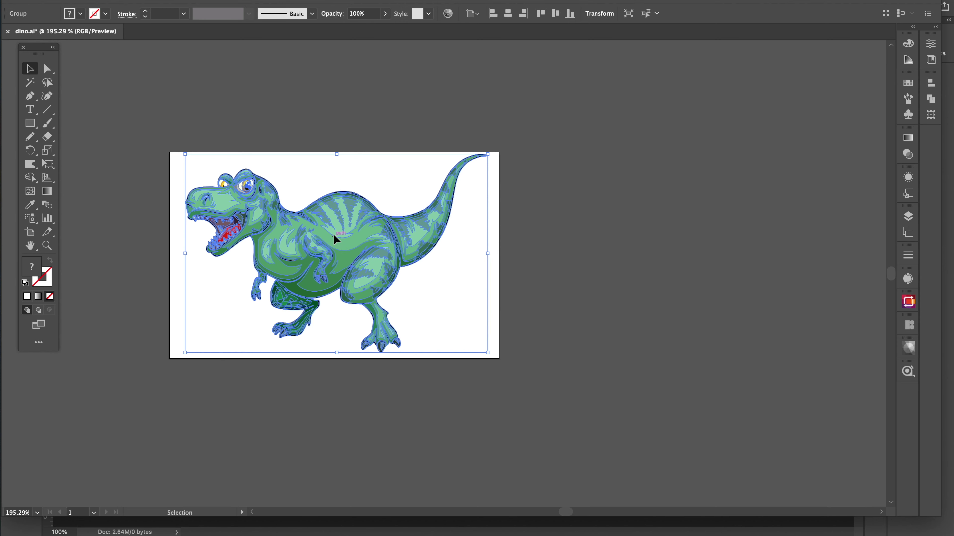
left_click_drag(334, 236, 647, 241)
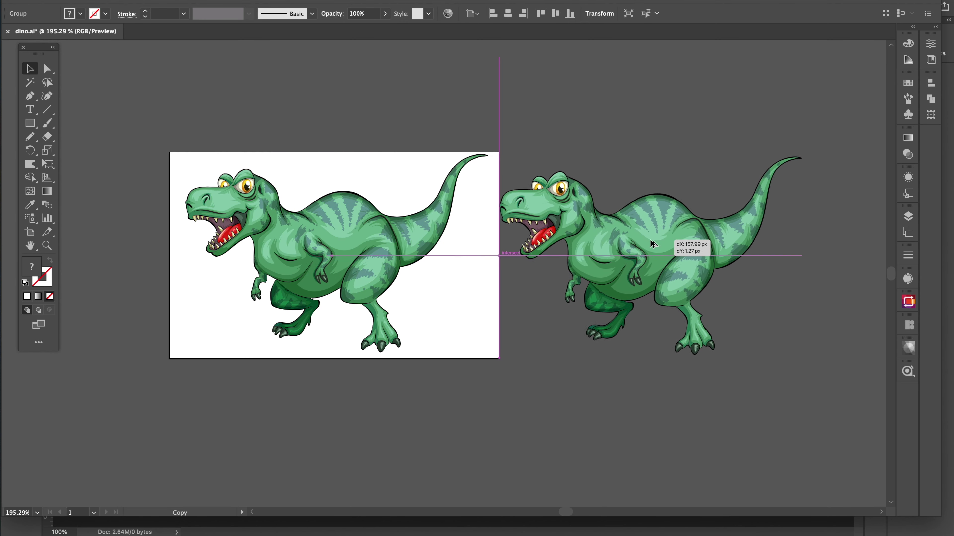
Recolor the original dinosaur to a single exact colour, black 000000.
left_click_drag(648, 243, 658, 246)
scroll(377, 270, "up", 2)
left_click(447, 13)
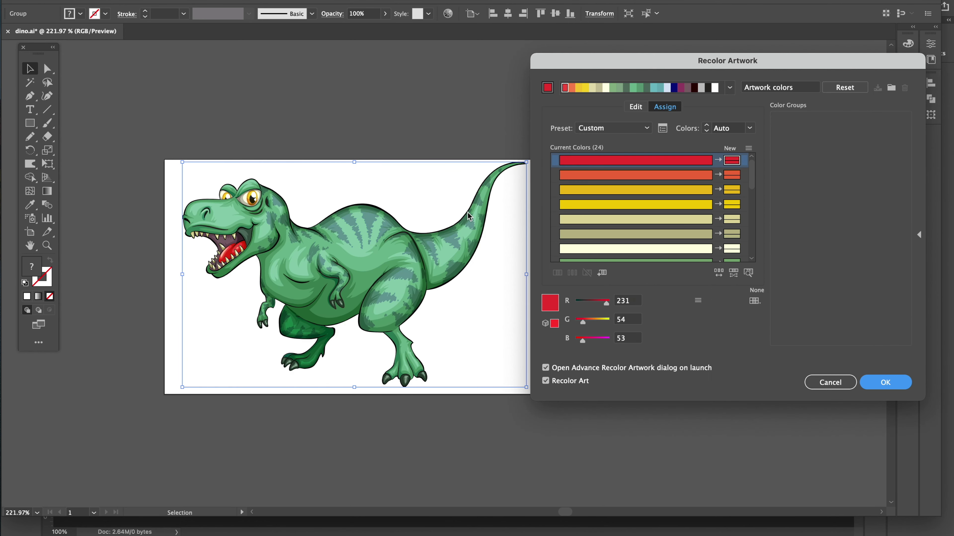
left_click(749, 128)
left_click(745, 159)
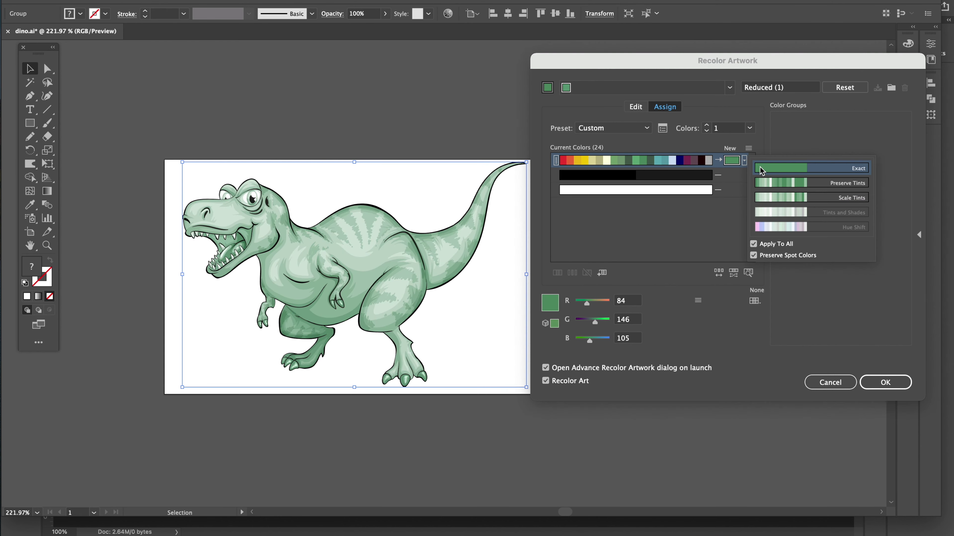
left_click(766, 165)
double_click(732, 160)
type("000000")
left_click(898, 119)
left_click(875, 381)
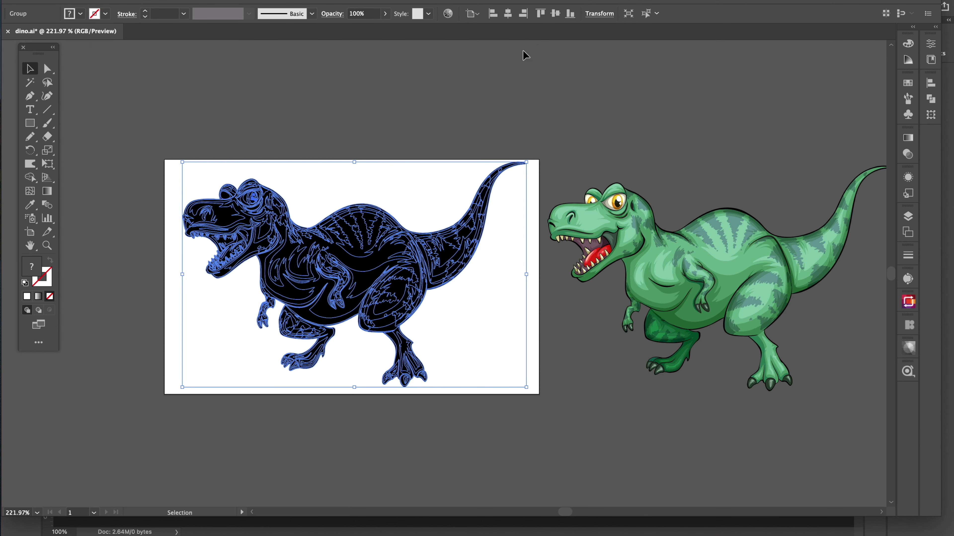
Confirm the black recolour, then Unite all dinosaur paths in Pathfinder and select the silhouette.
left_click(447, 14)
mouse_move(648, 160)
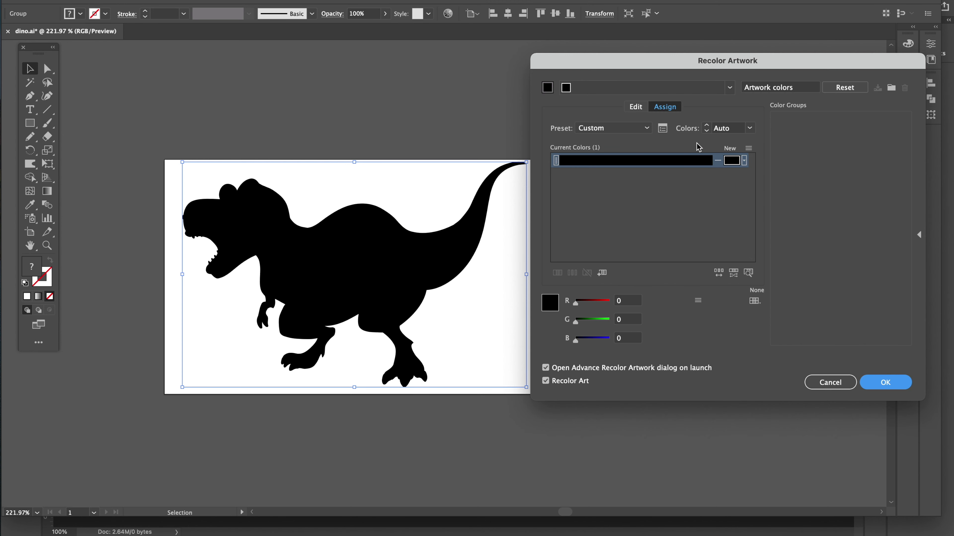
double_click(733, 161)
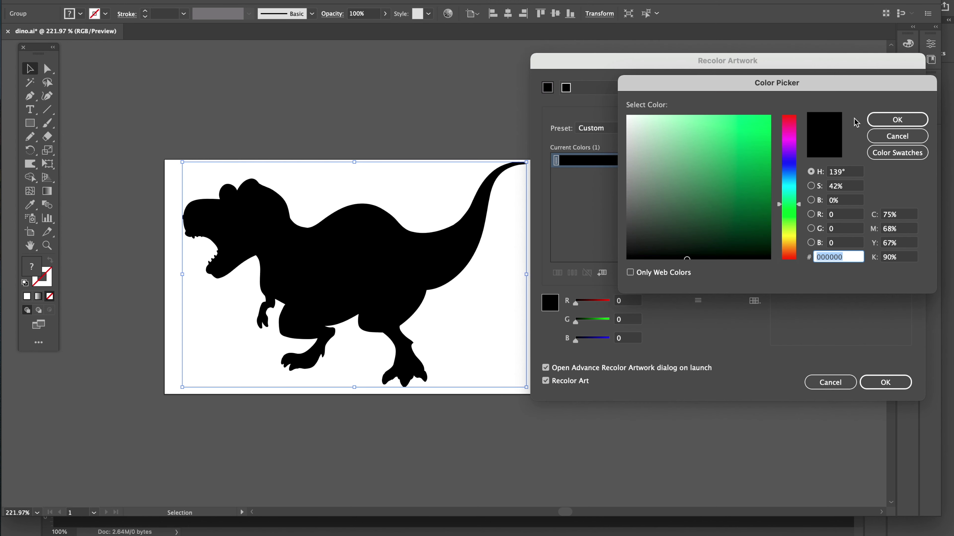
left_click(895, 126)
left_click(873, 379)
left_click(931, 83)
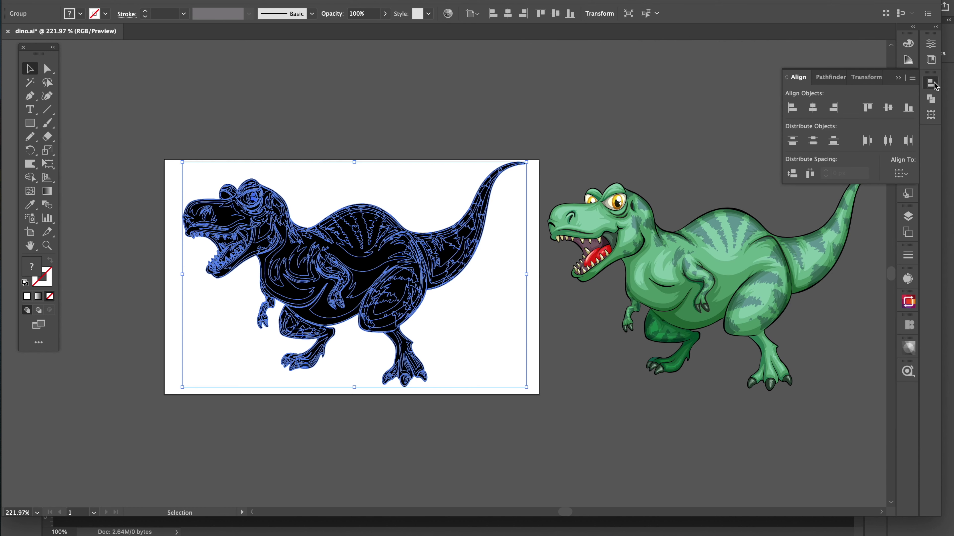
left_click(830, 77)
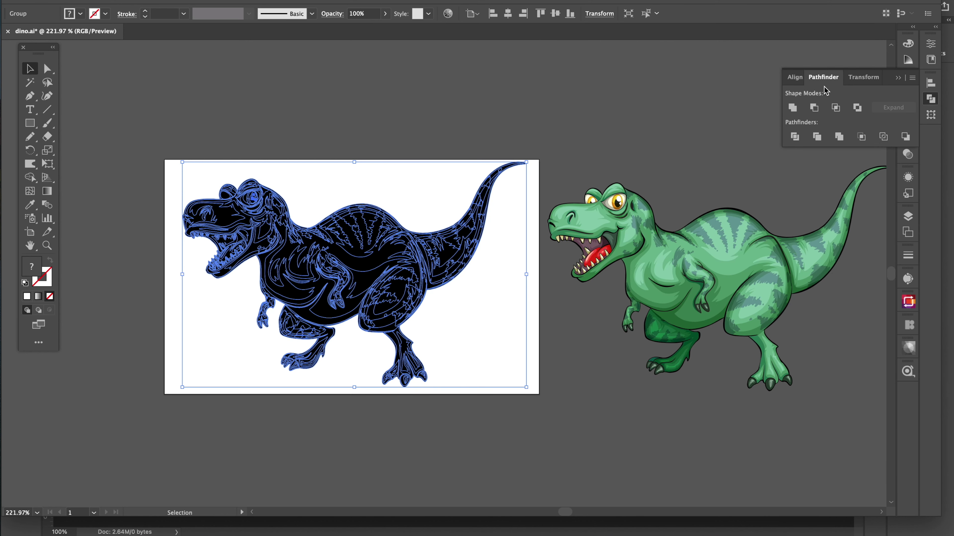
left_click(792, 108)
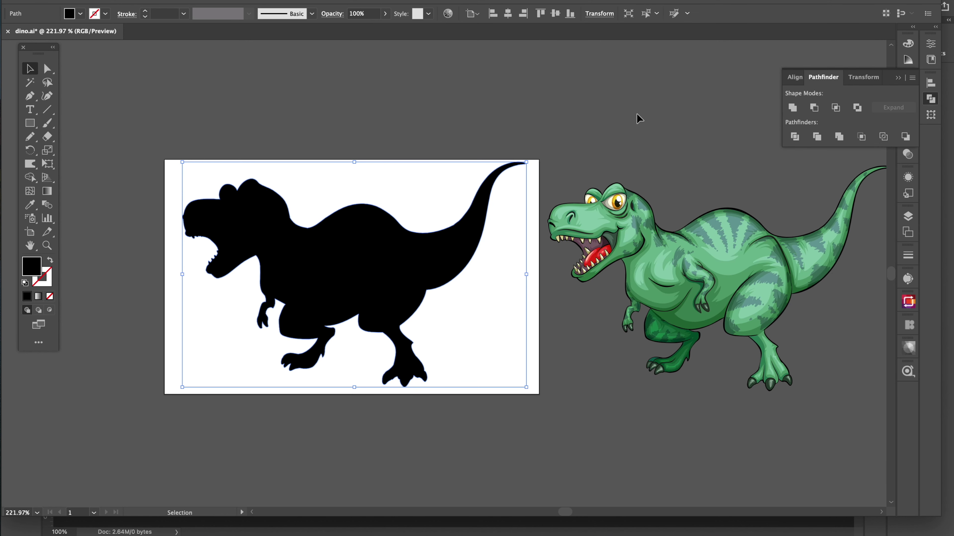
left_click(569, 122)
left_click(353, 279)
Paste the silhouette into Photoshop as Pixels and scale it up to fill the 1280 × 720 canvas.
key("super+Tab")
key("super+v")
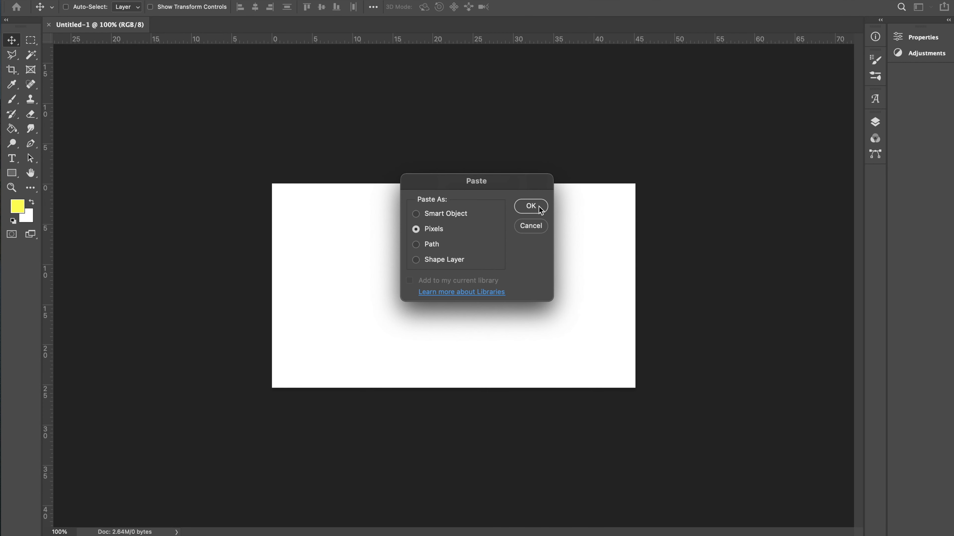
left_click(541, 208)
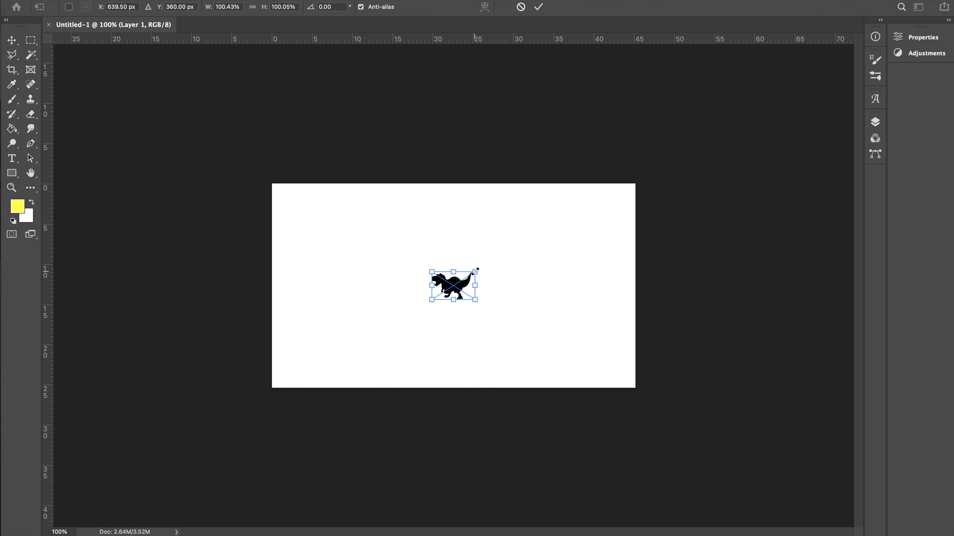
left_click_drag(474, 270, 579, 204)
left_click_drag(431, 300, 299, 386)
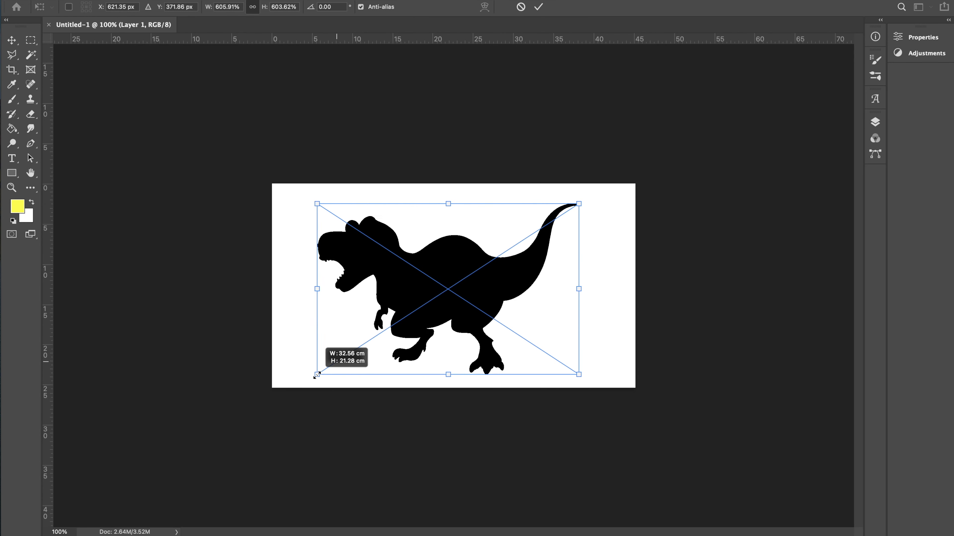
left_click_drag(580, 202, 603, 188)
left_click_drag(488, 265, 491, 266)
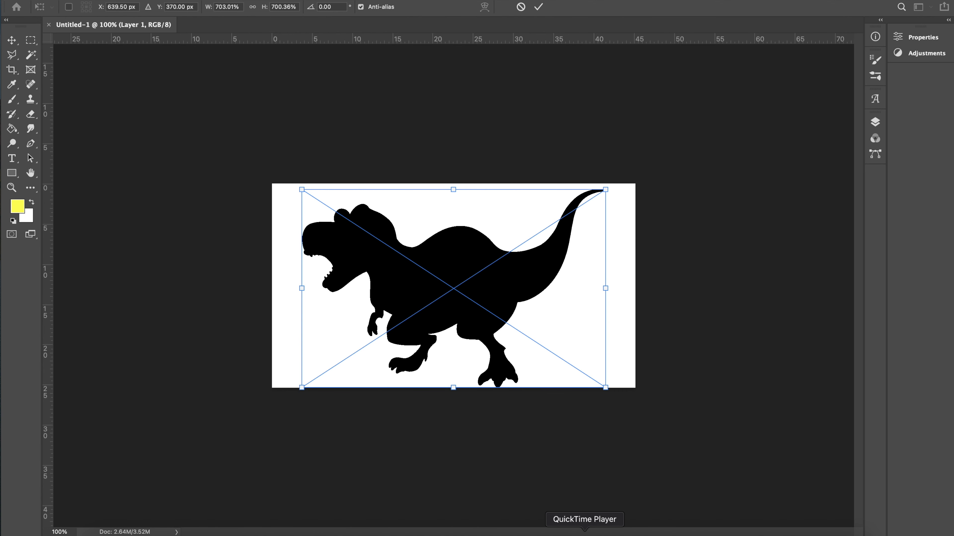
key("Return")
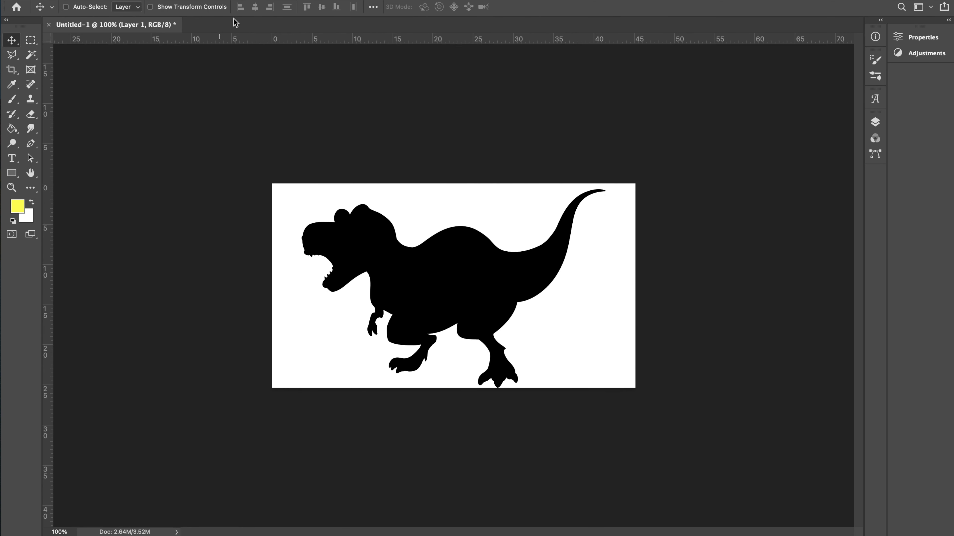
left_click(875, 122)
left_click(312, 1)
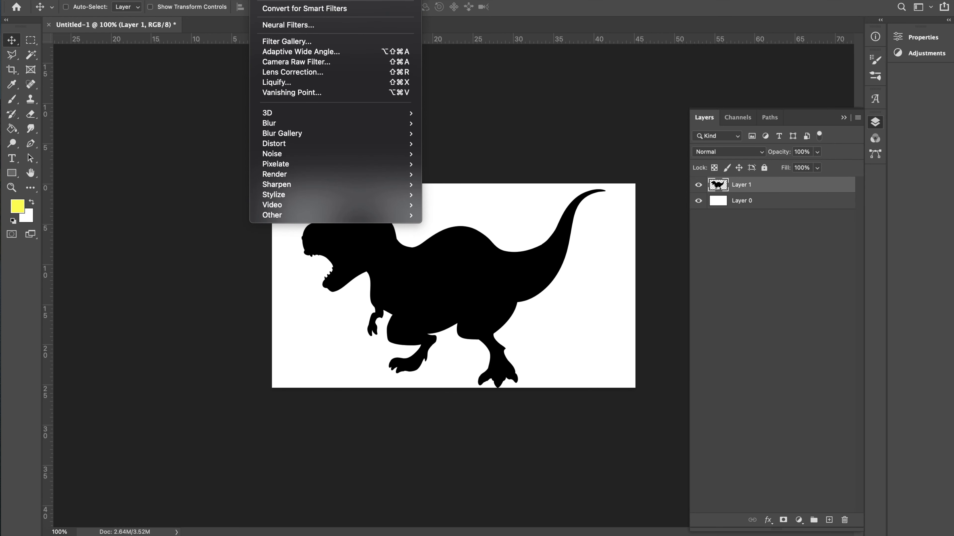
Convert Layer 1 for Smart Filters and apply a 9.7 px Gaussian Blur.
left_click(292, 8)
mouse_move(269, 123)
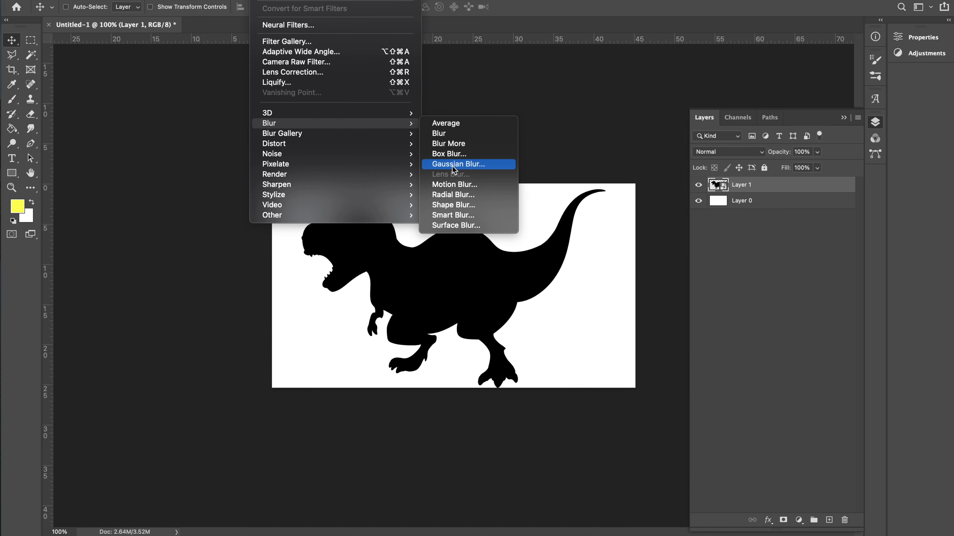
left_click(473, 165)
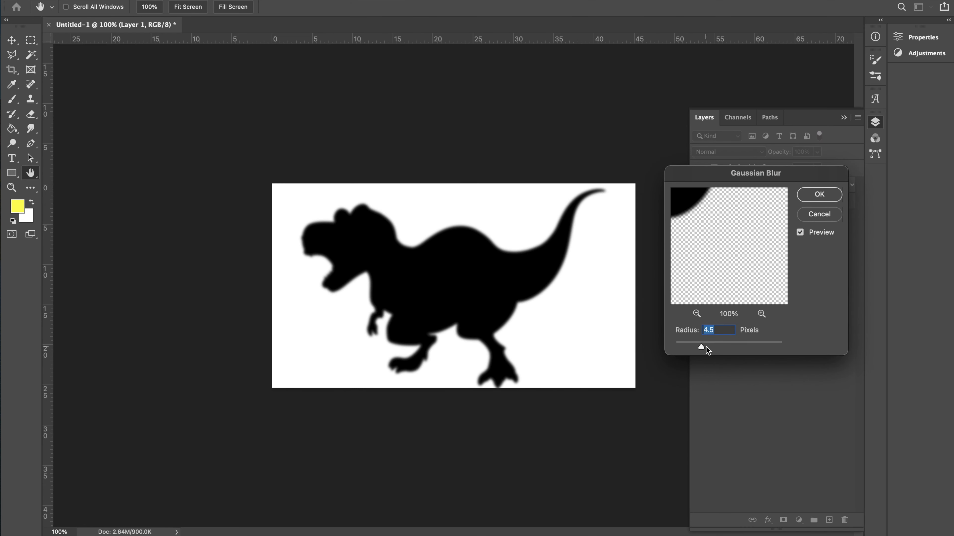
left_click_drag(702, 346, 716, 346)
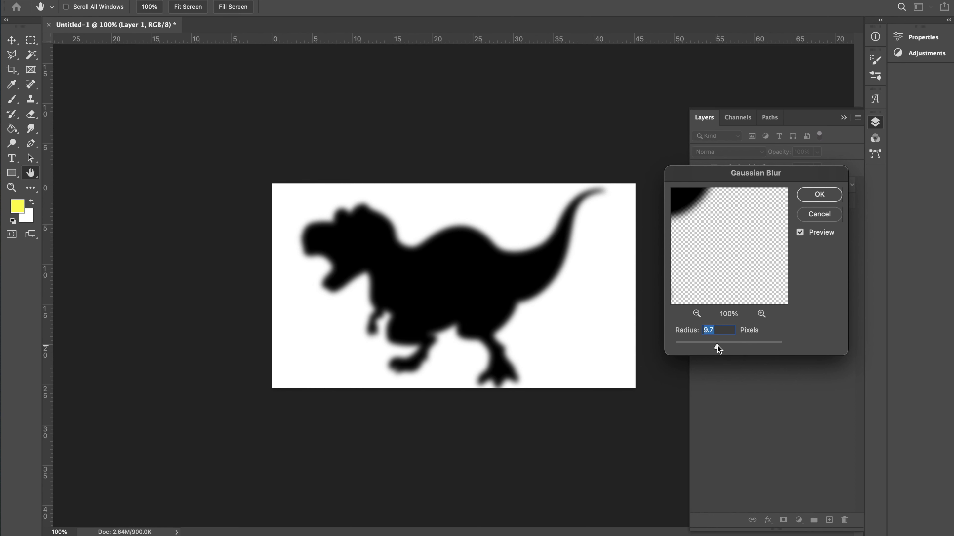
left_click(819, 195)
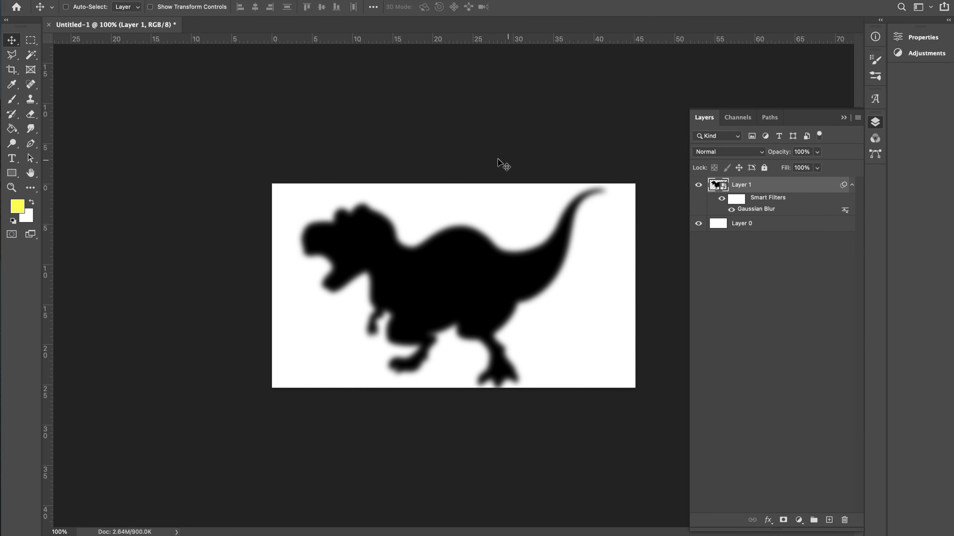
left_click(88, 0)
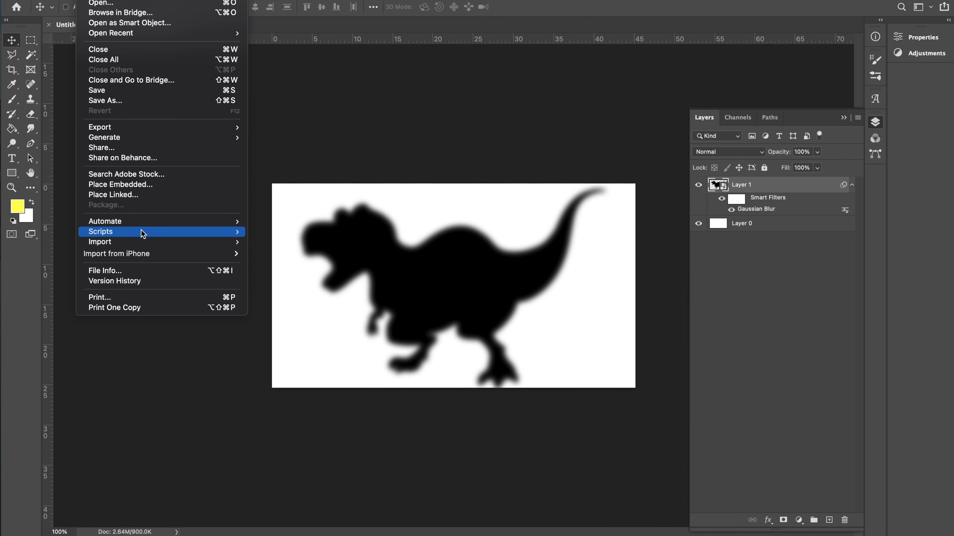
mouse_move(100, 232)
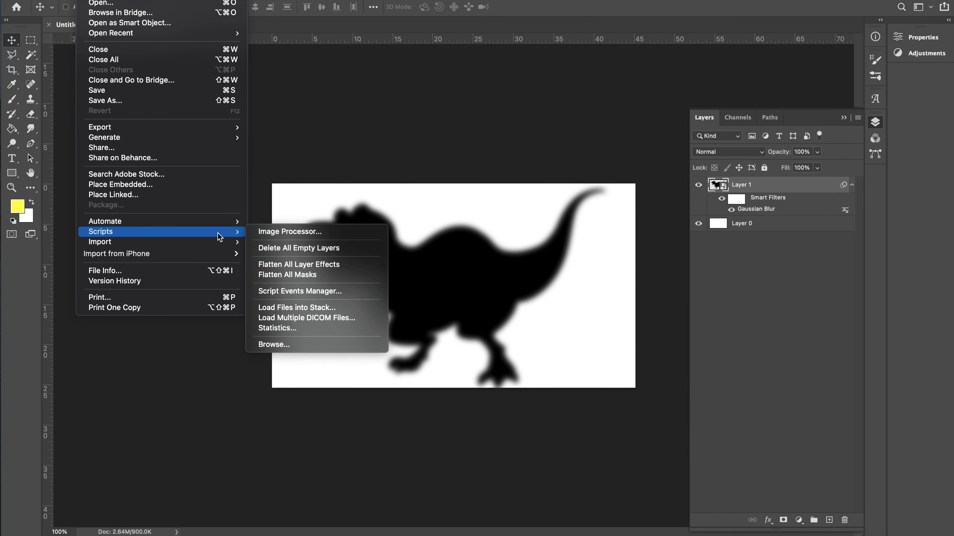
Run the Line Distorter Image Processor .jsx script with X and Y steps of 7 pixels until Done.
left_click(285, 345)
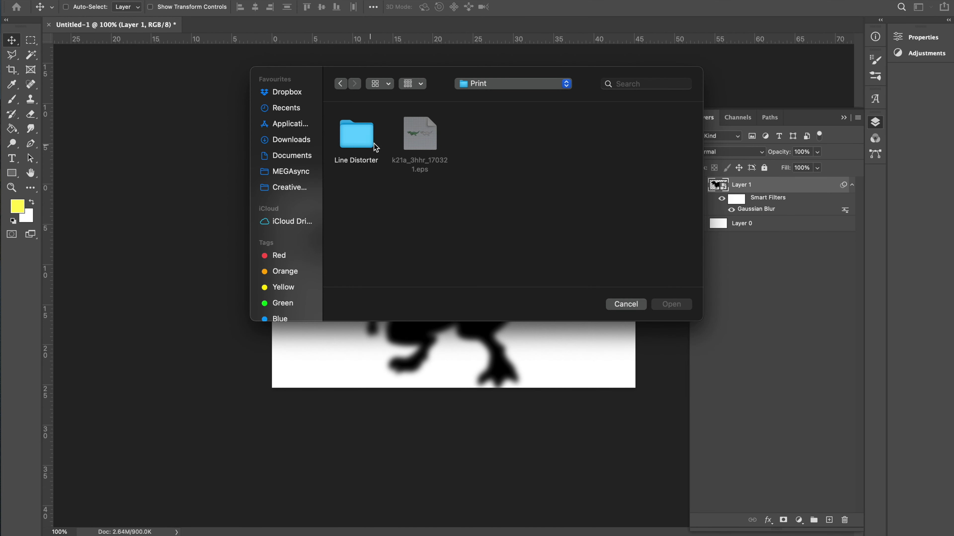
double_click(358, 141)
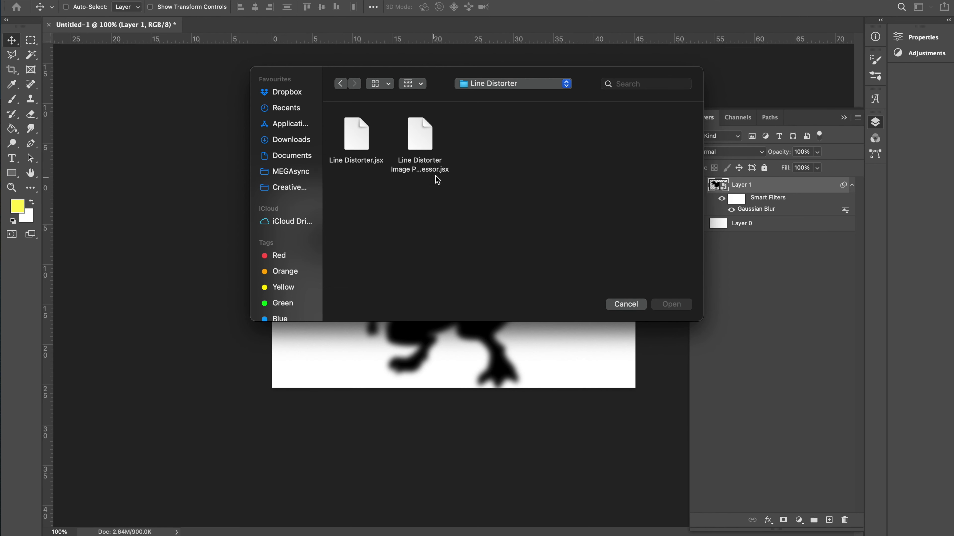
left_click(427, 150)
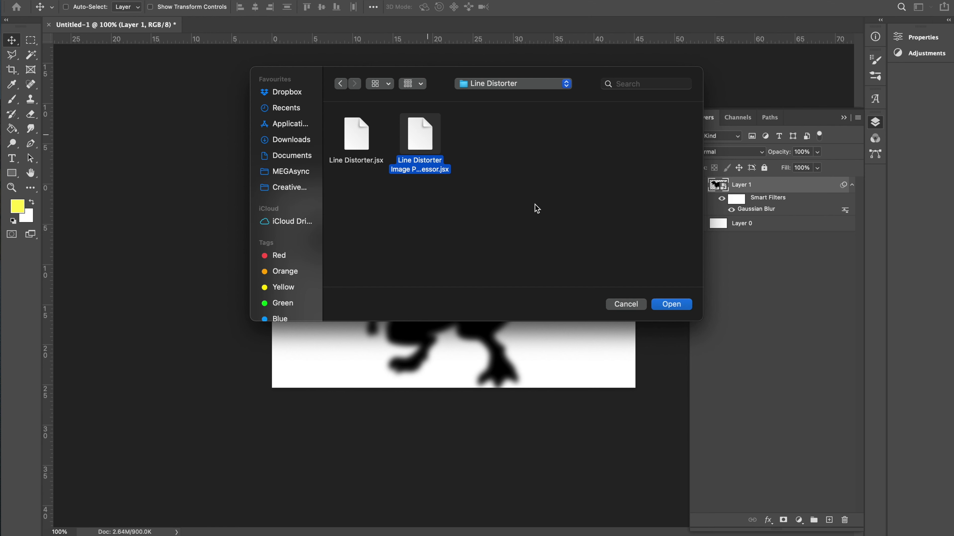
left_click(672, 305)
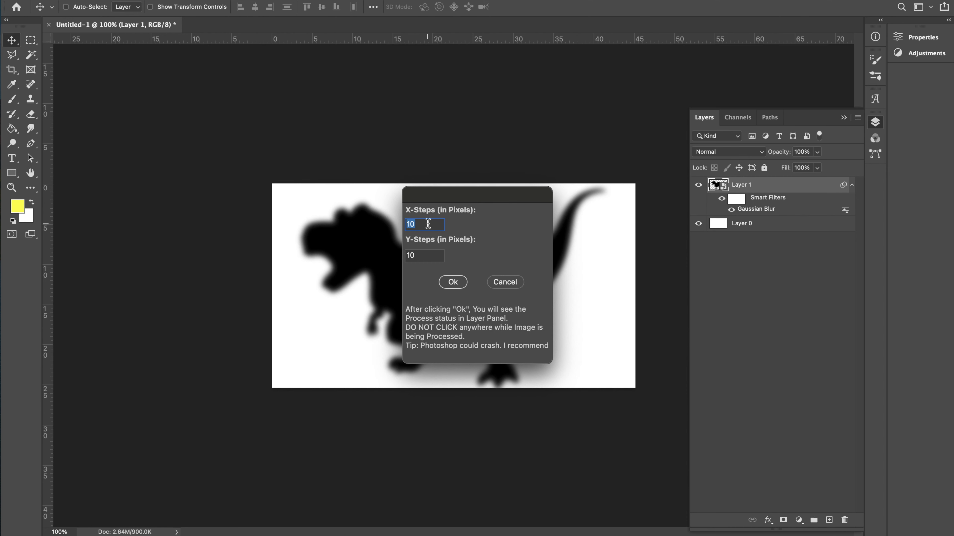
type("7")
key("BackSpace")
key("BackSpace")
key("Tab")
type("7")
left_click(452, 282)
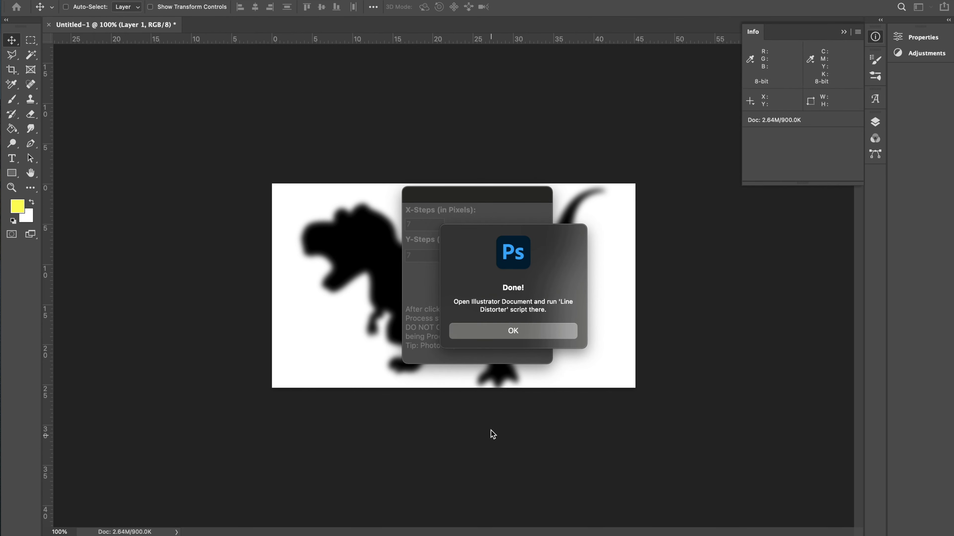
left_click(512, 333)
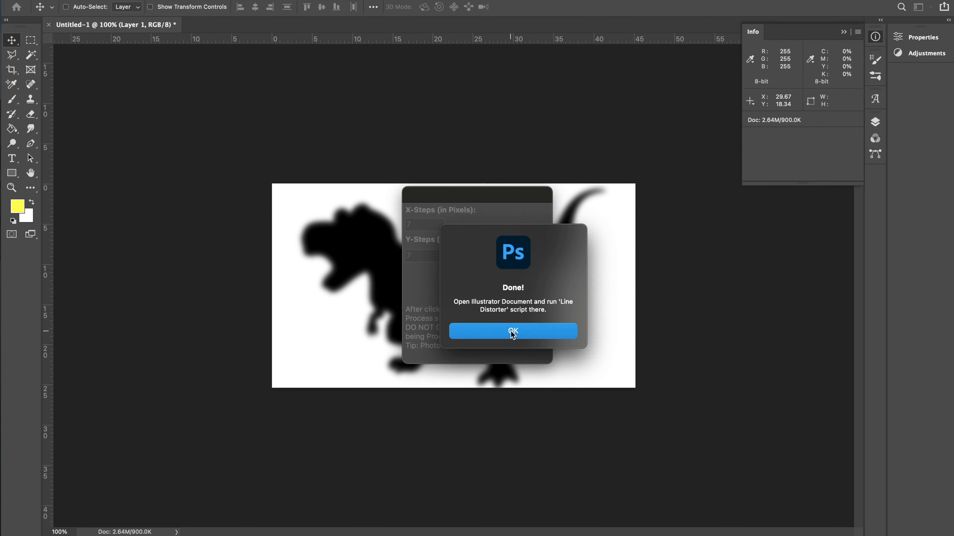
left_click(86, 1)
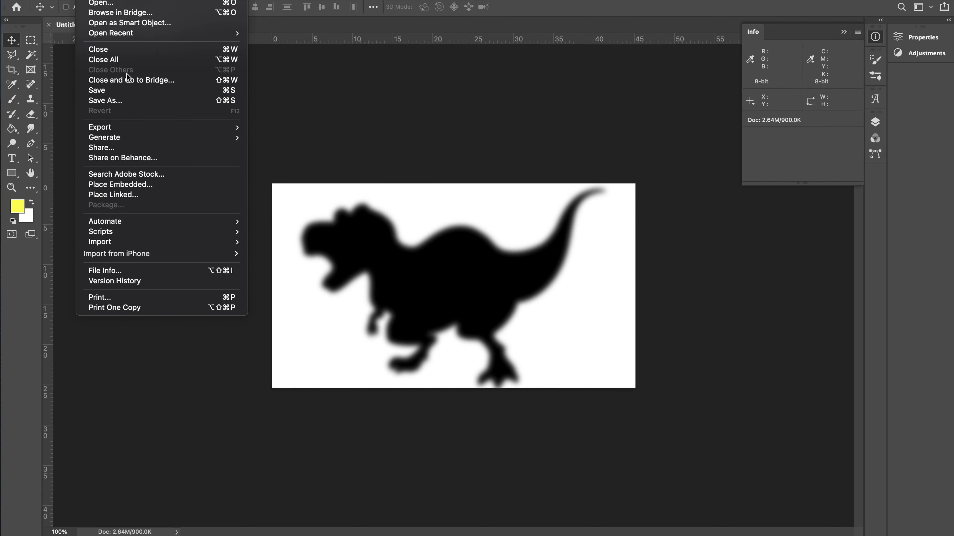
Save the image as Photoshop EPS named 'dino test', accepting the default EPS options.
left_click(137, 90)
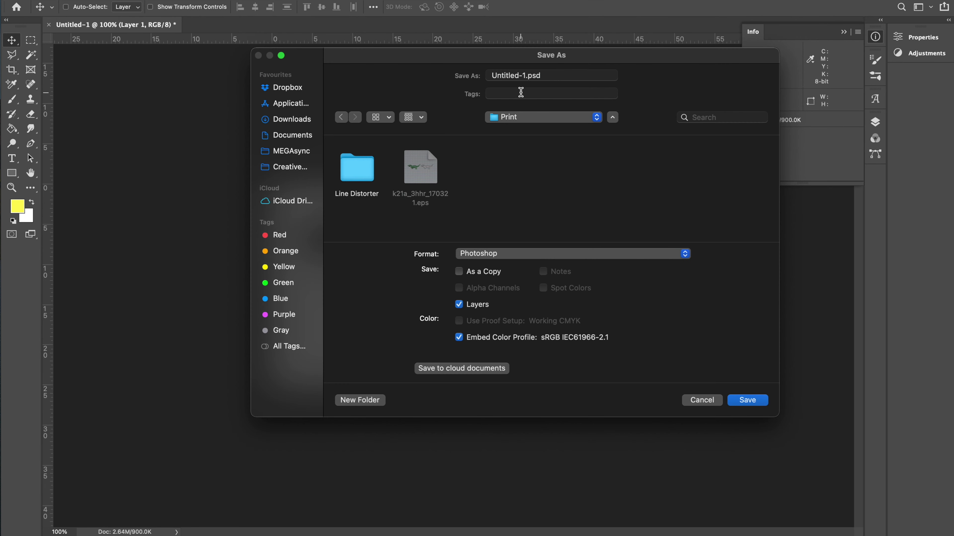
left_click(525, 76)
key("BackSpace")
key("BackSpace")
key("BackSpace")
key("BackSpace")
key("BackSpace")
type("dino ")
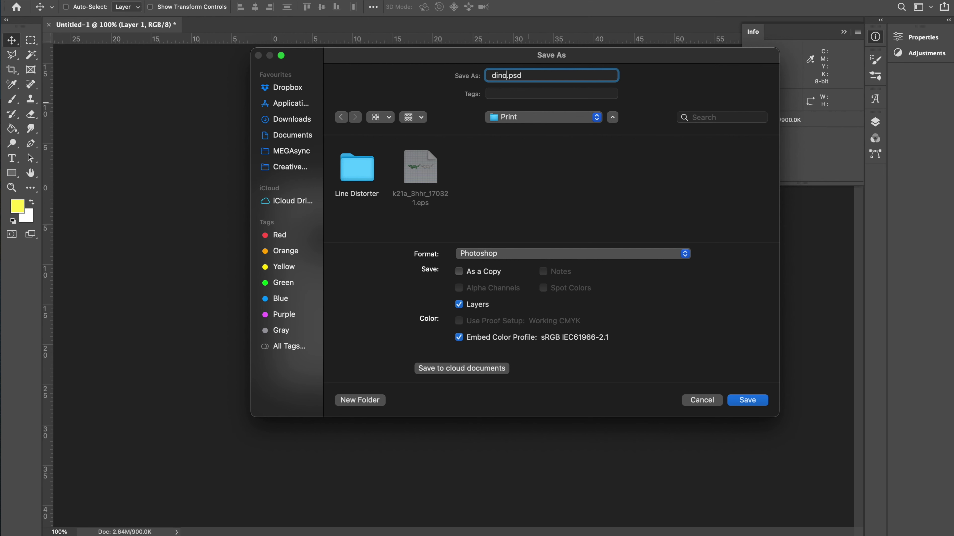
type("test")
left_click(658, 254)
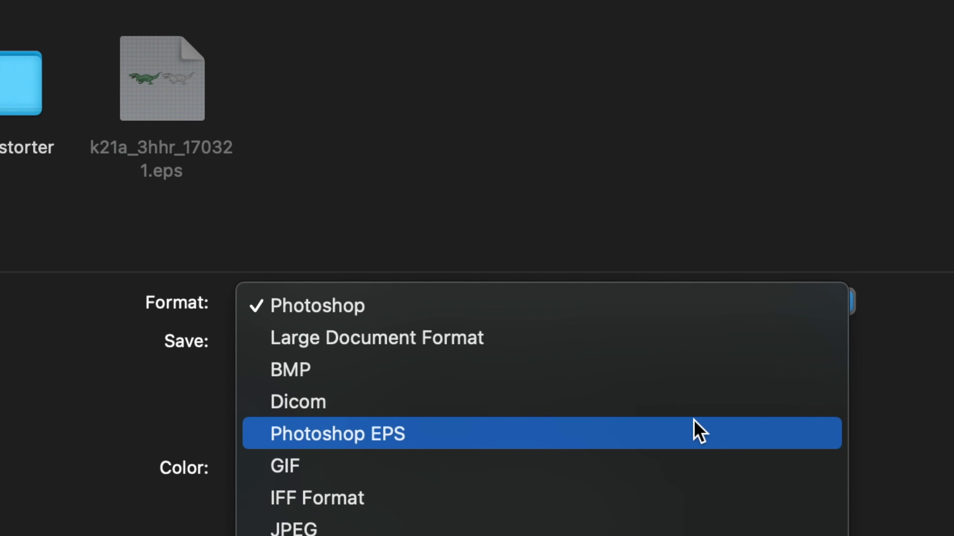
left_click(627, 305)
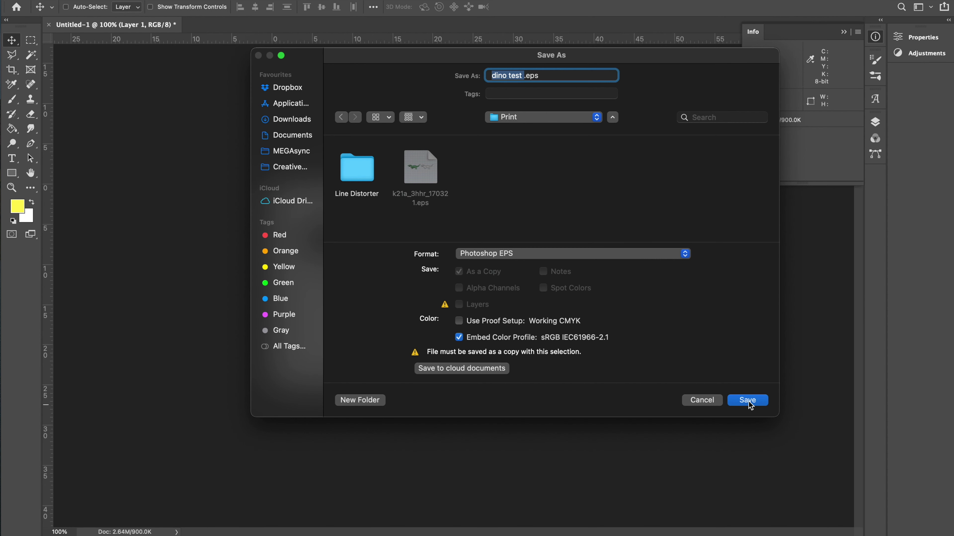
left_click(747, 400)
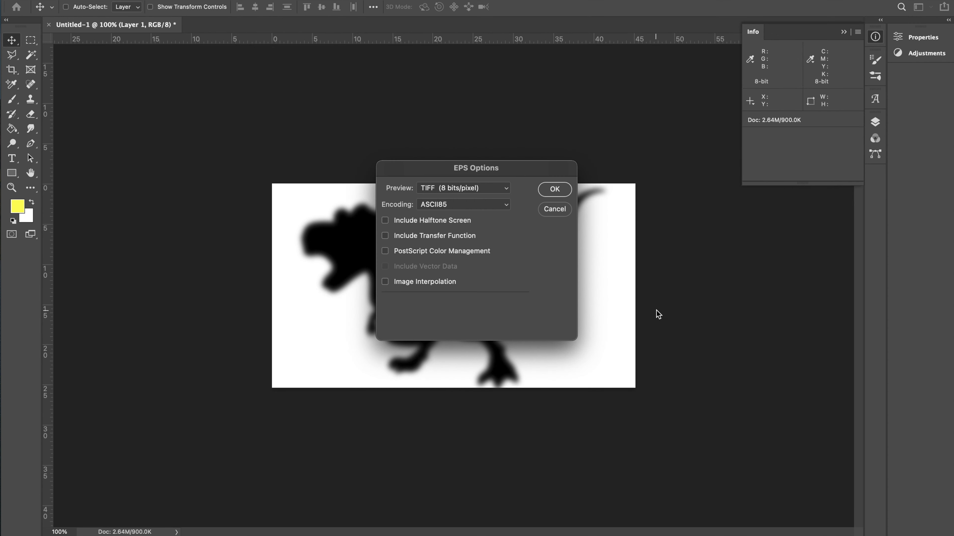
left_click(555, 189)
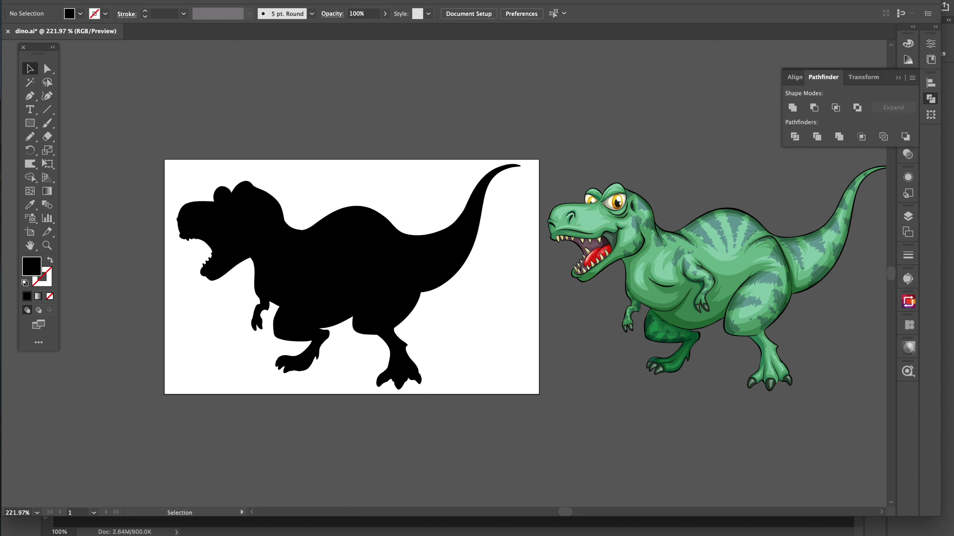
left_click(88, 1)
Open 'dino test .eps' from the Print folder in Illustrator.
left_click(102, 20)
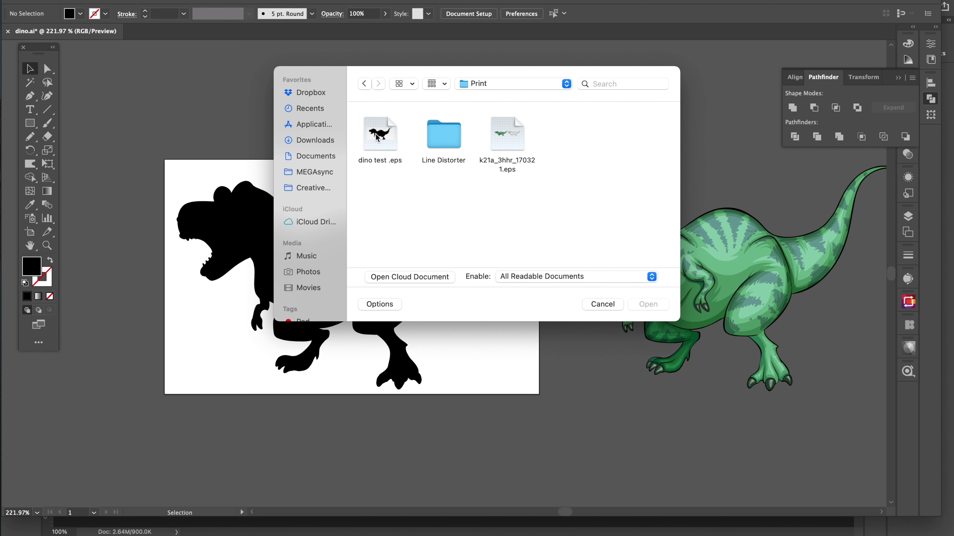
left_click(376, 136)
left_click(644, 305)
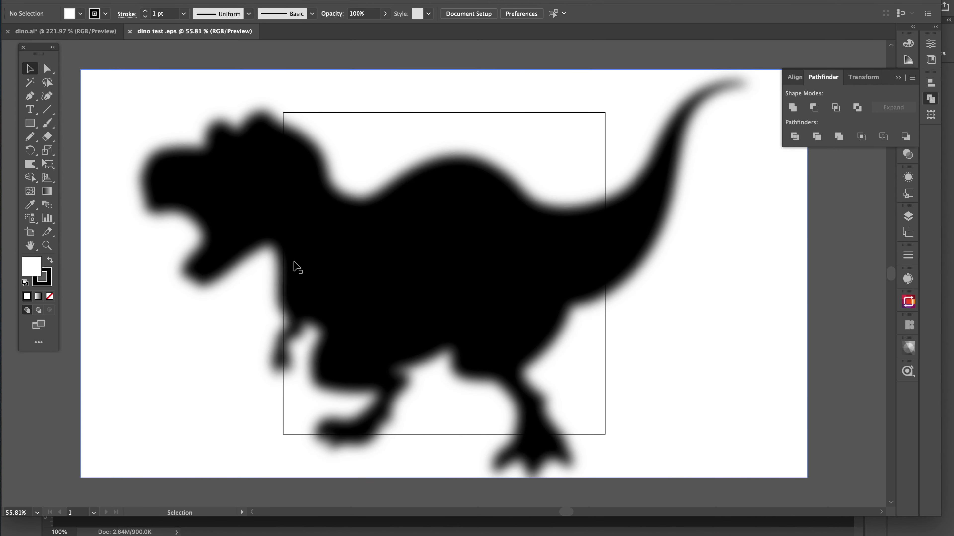
scroll(355, 241, "down", 2)
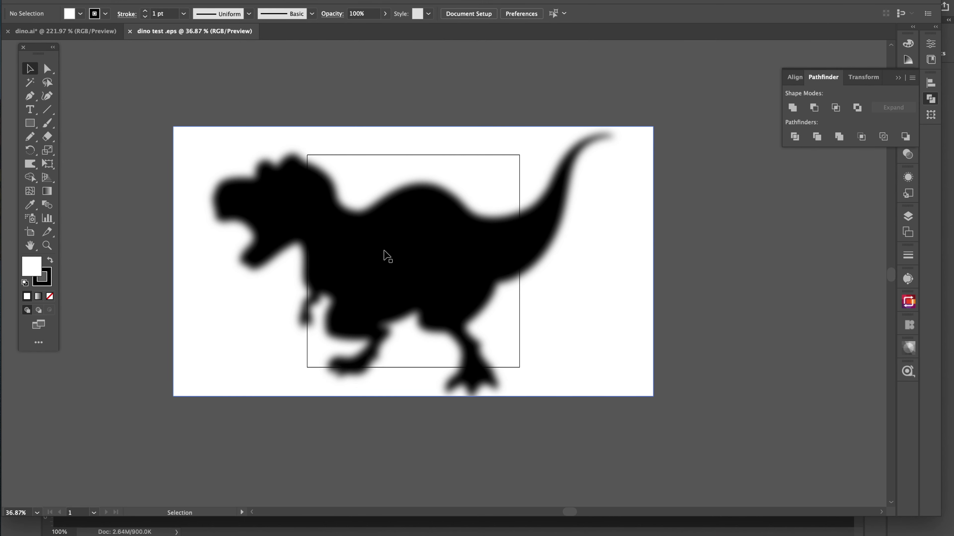
left_click(85, 0)
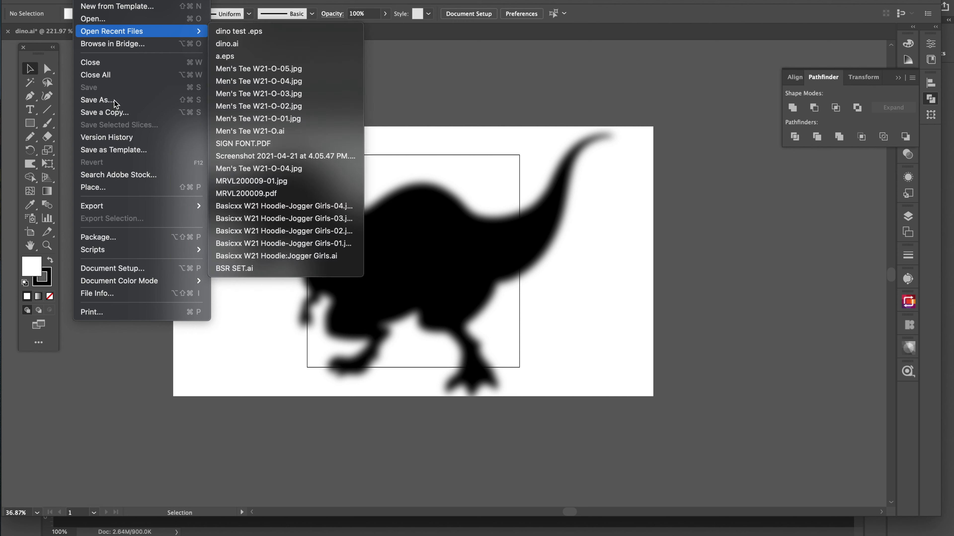
mouse_move(138, 249)
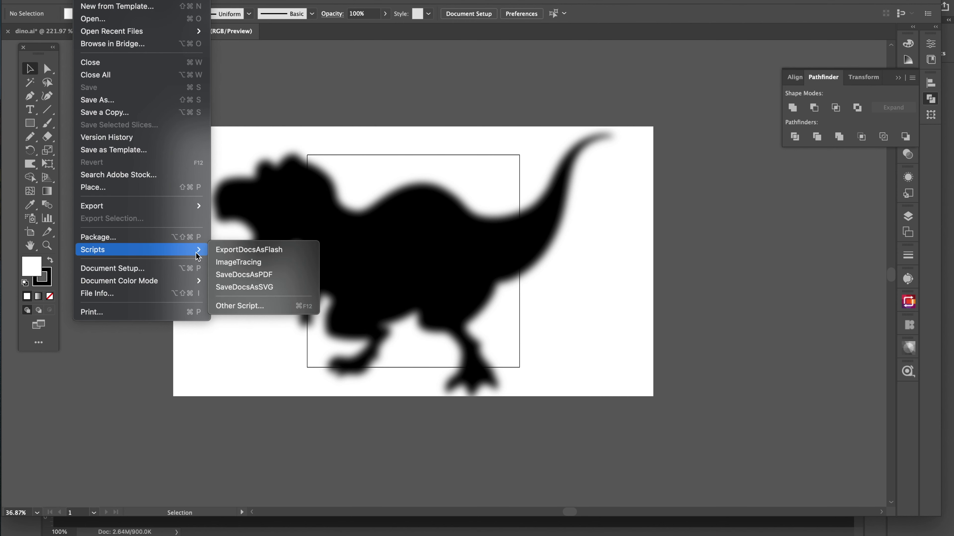
left_click(235, 306)
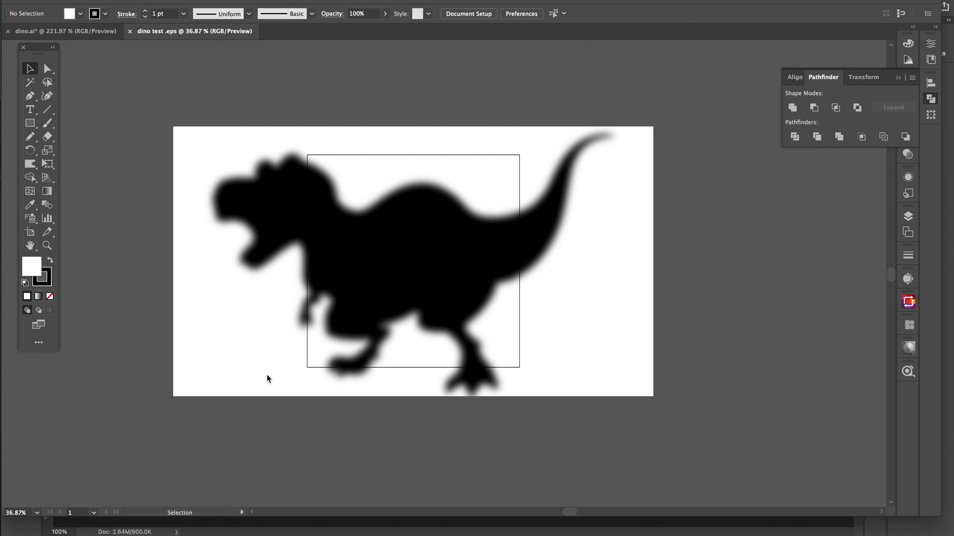
Run Line Distorter.jsx at height 0.7 and angle 110, accepting the Simplify notice.
double_click(441, 148)
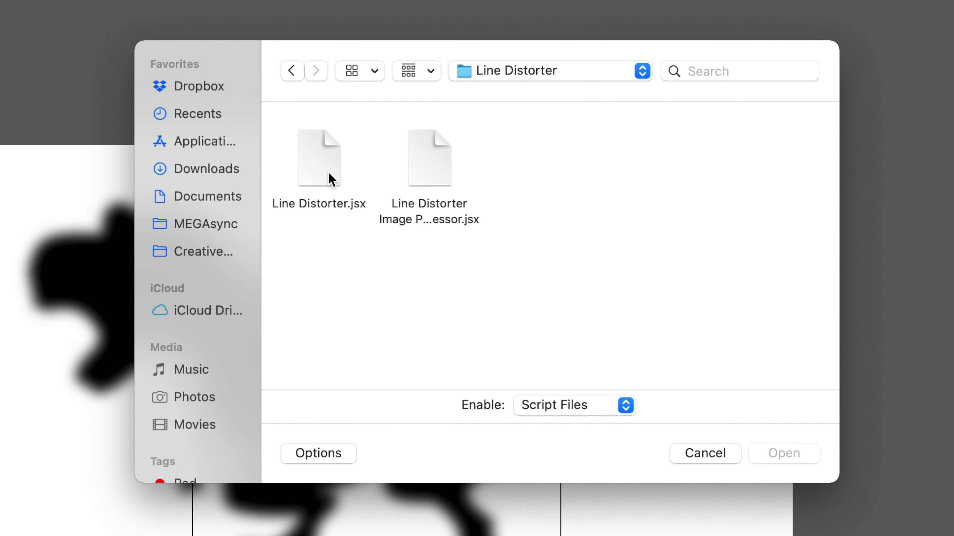
left_click(382, 134)
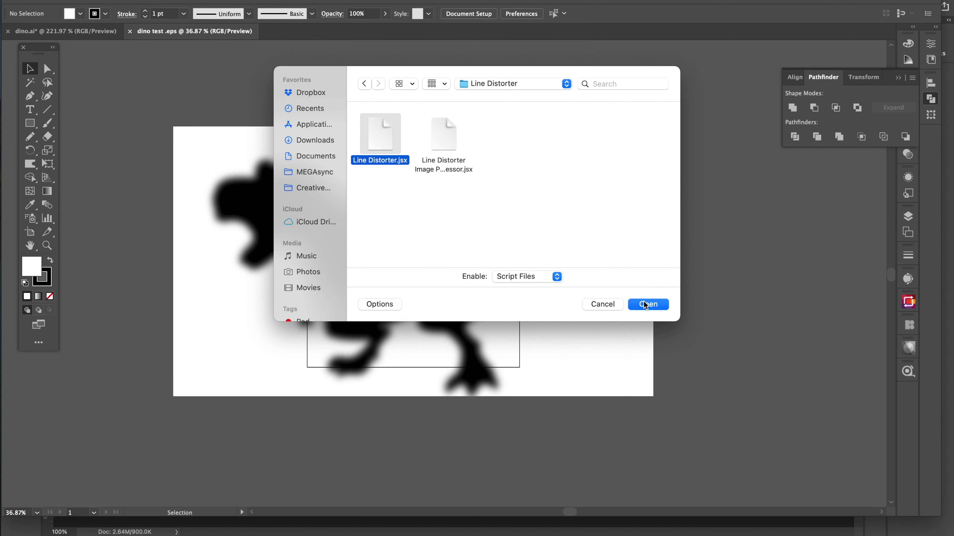
left_click(784, 453)
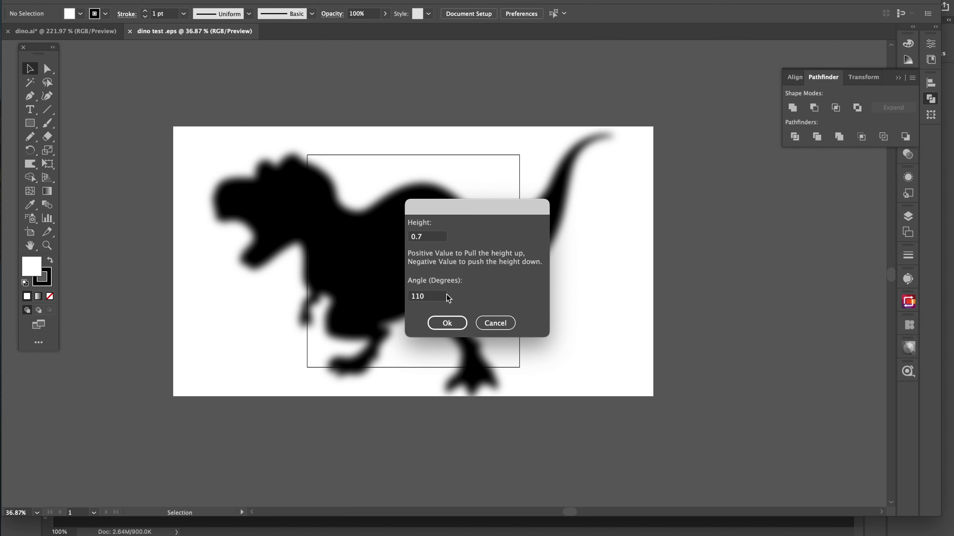
left_click(447, 323)
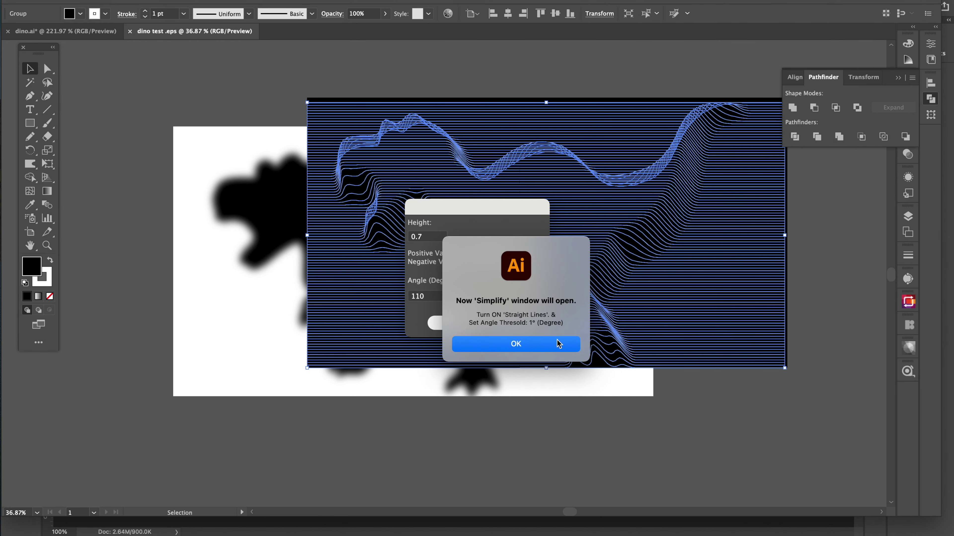
left_click(533, 347)
left_click(520, 342)
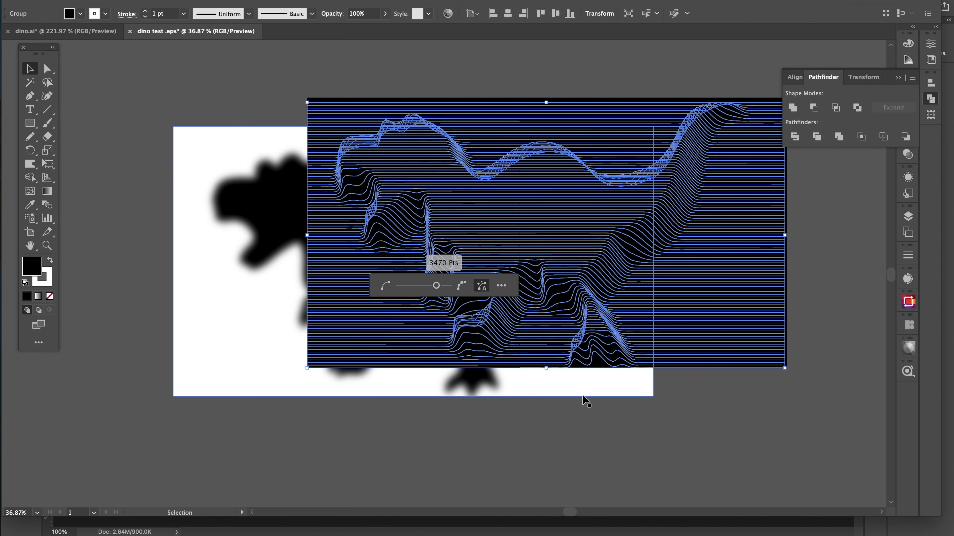
left_click(593, 424)
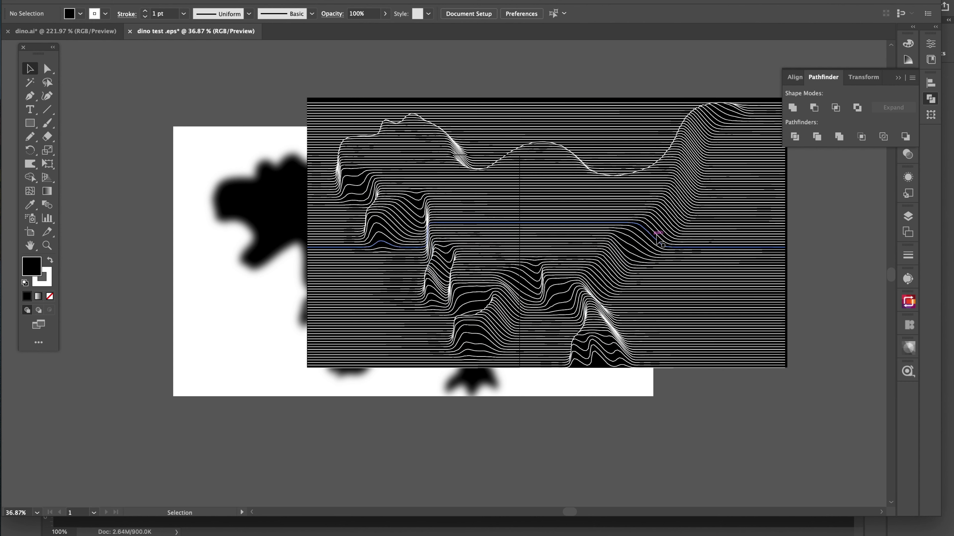
scroll(570, 248, "down", 1)
scroll(570, 248, "down", 5)
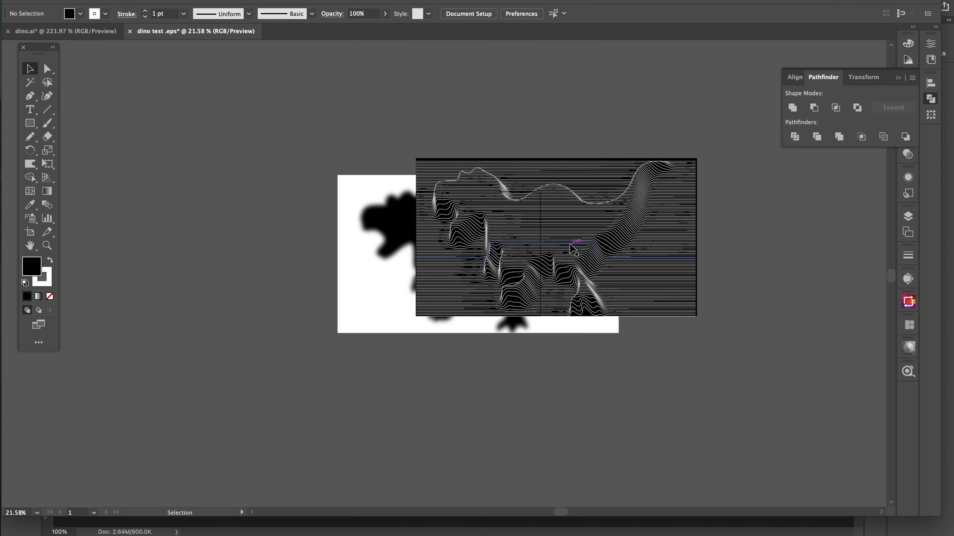
left_click(561, 235)
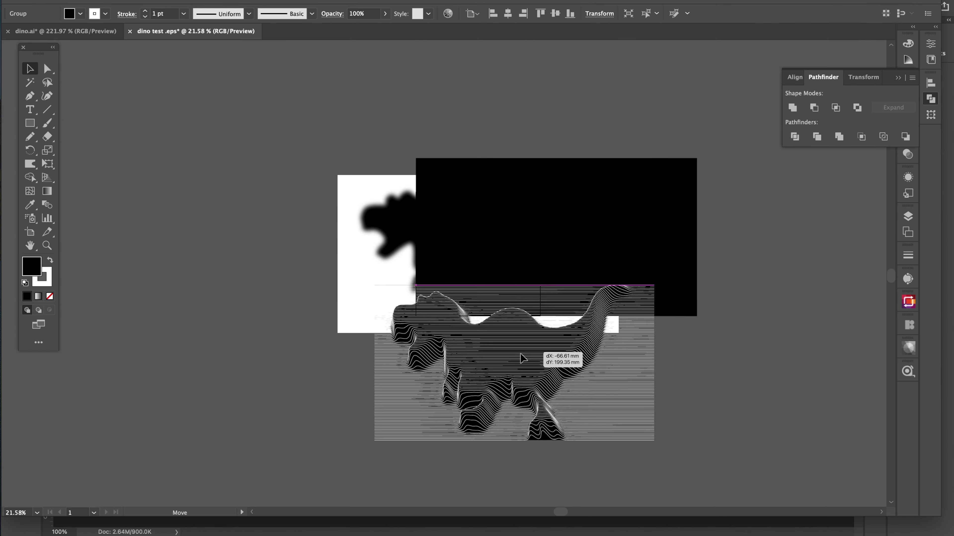
Drag the line-art group and the black rectangle below the artboard, then reselect the blurred dinosaur.
mouse_move(555, 254)
left_mouse_down()
mouse_move(423, 411)
mouse_move(389, 397)
left_mouse_up()
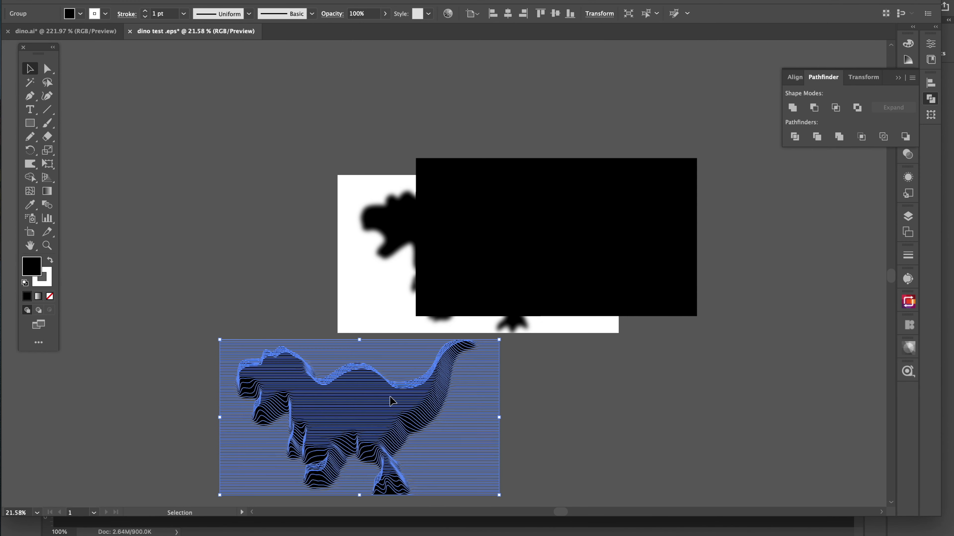
left_click(568, 395)
left_click(575, 235)
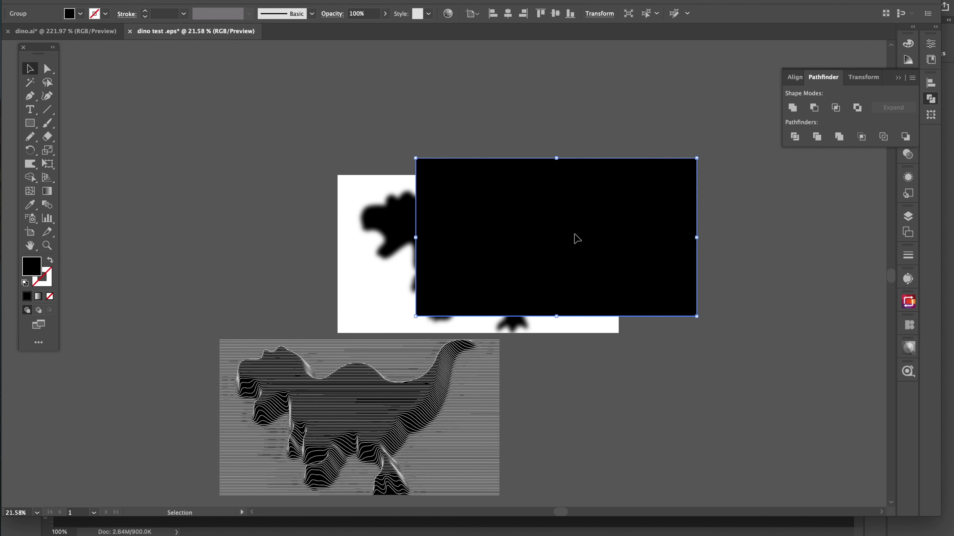
left_click_drag(577, 239, 443, 411)
left_click_drag(407, 416, 380, 418)
left_click(589, 409)
scroll(271, 314, "right", 3)
scroll(272, 314, "down", 1)
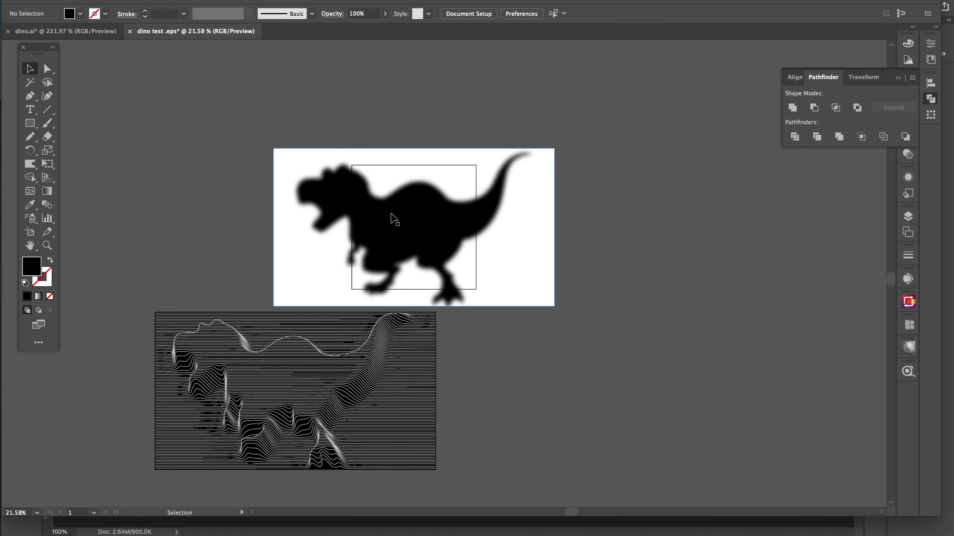
left_click(392, 209)
left_click(83, 1)
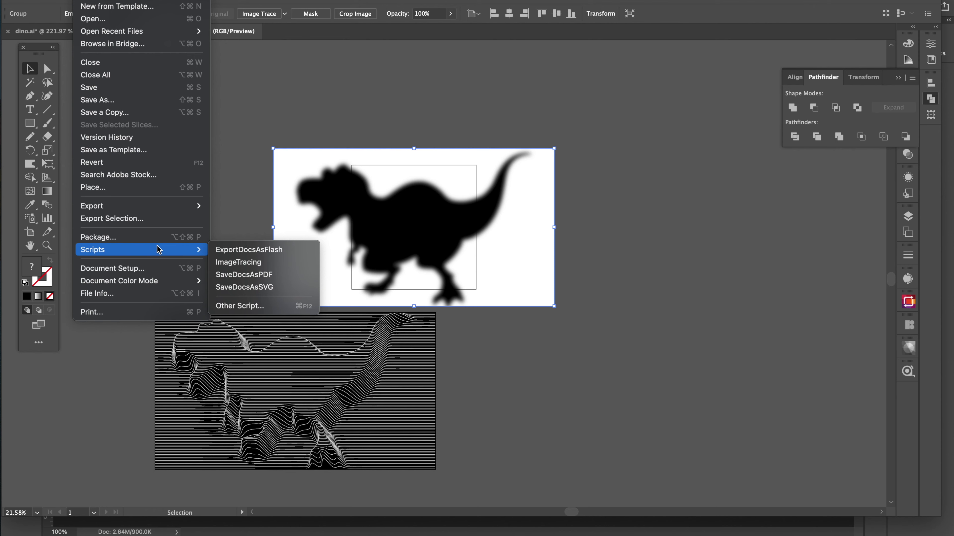
Run Line Distorter.jsx again with height 1 and angle 90, accepting the Simplify alert.
left_click(263, 306)
left_click(381, 137)
left_click(646, 304)
left_click(434, 237)
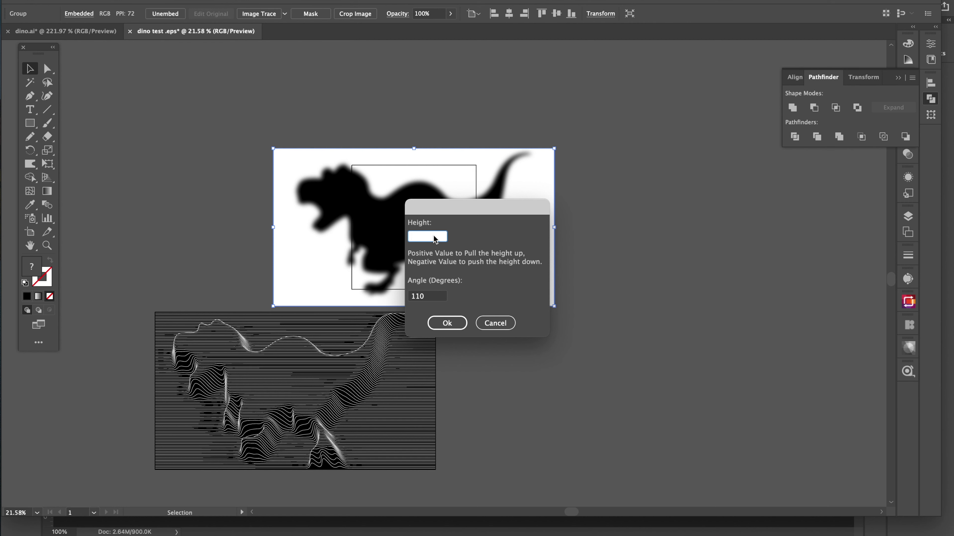
type("1")
left_click(436, 296)
type("90")
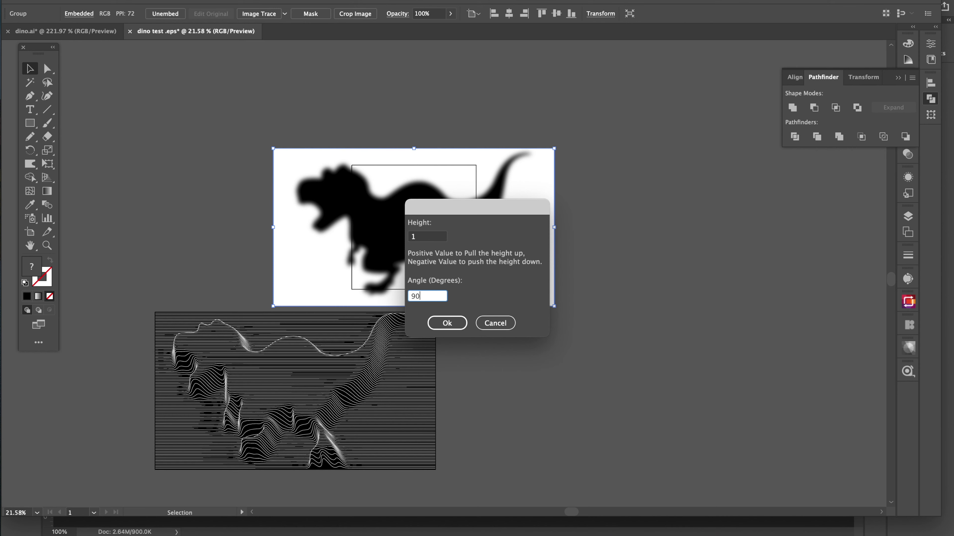
left_click(456, 326)
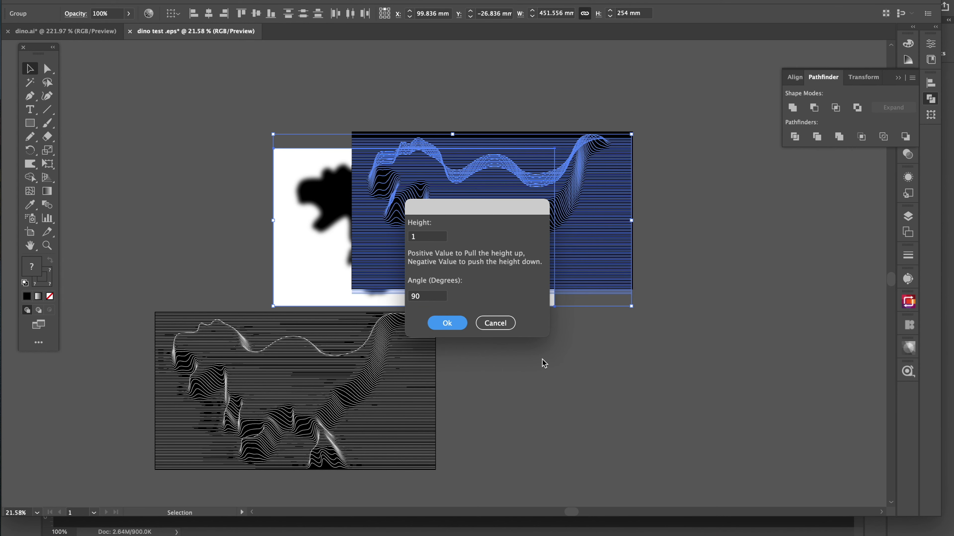
left_click(531, 345)
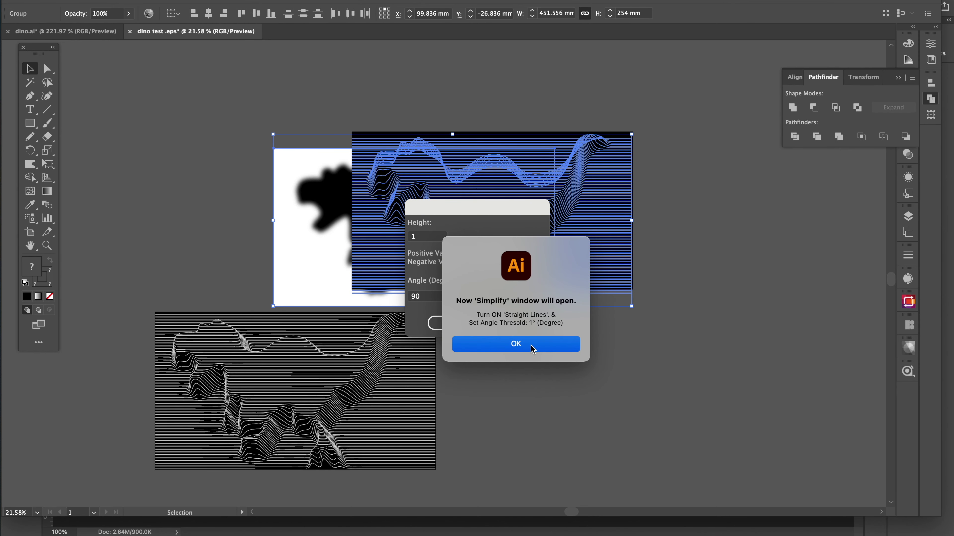
left_click(535, 415)
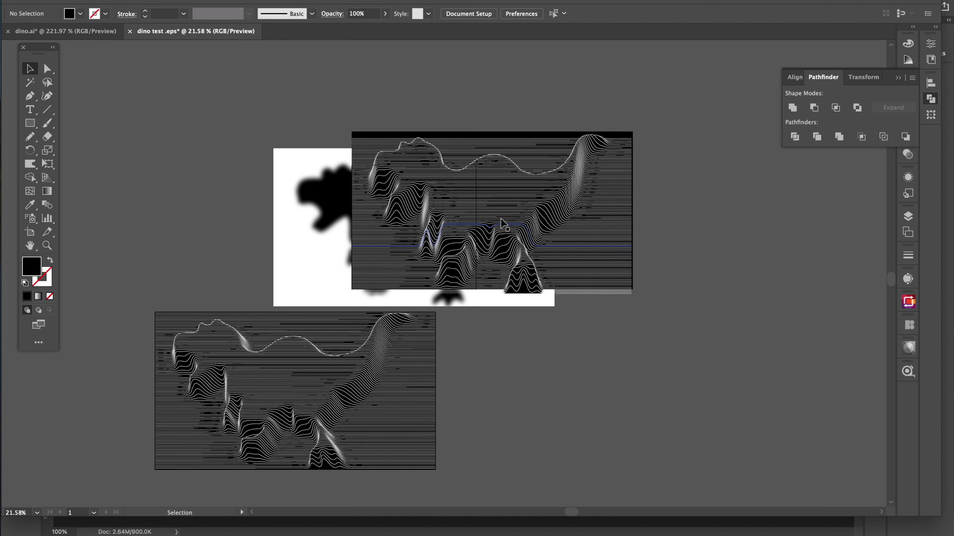
left_click_drag(565, 183, 591, 182)
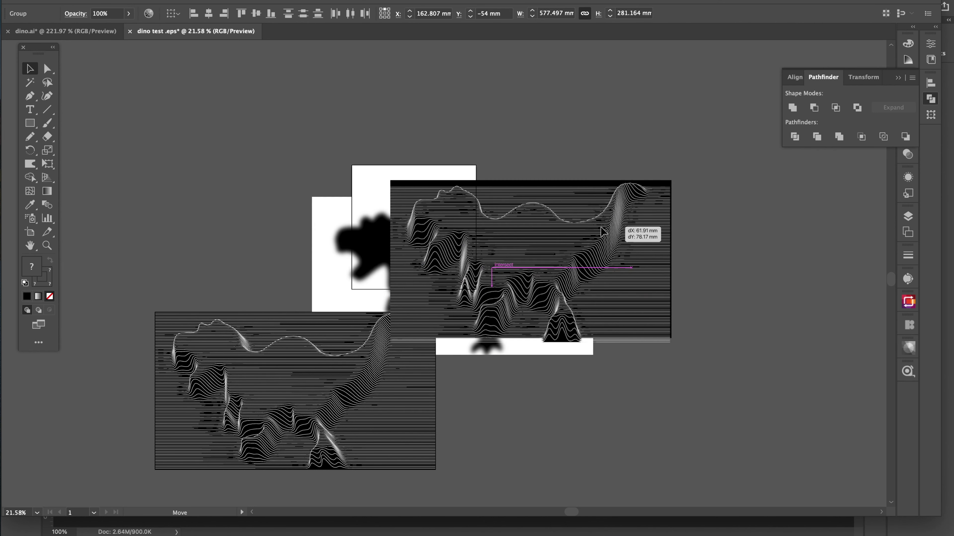
left_click(724, 351)
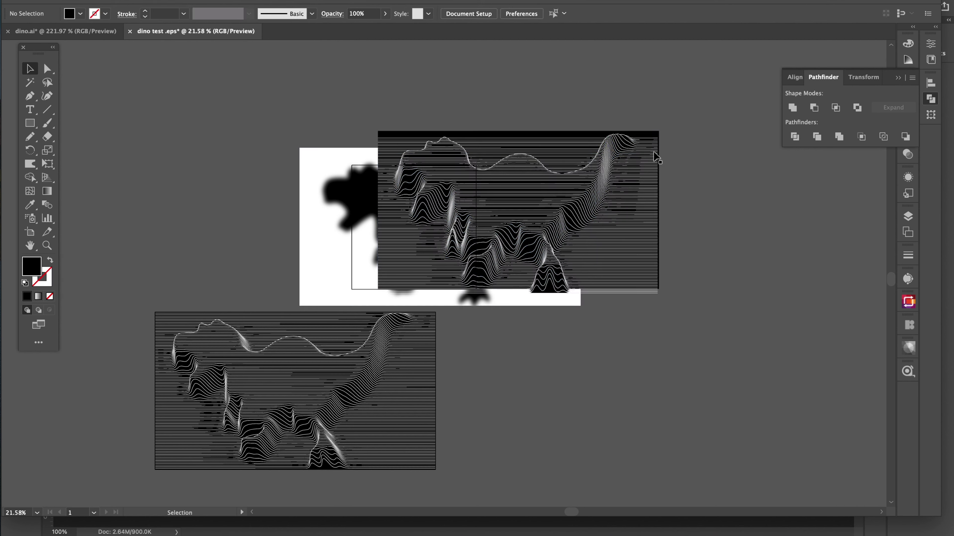
left_click(644, 151)
left_click_drag(637, 185, 698, 367)
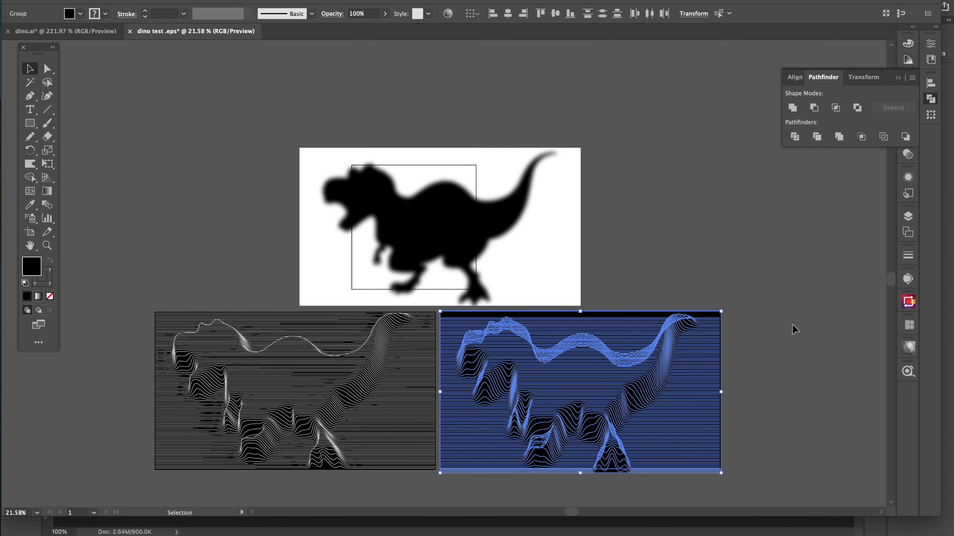
left_click(798, 343)
scroll(580, 328, "up", 1, "alt")
scroll(582, 325, "up", 1, "alt")
scroll(585, 321, "up", 2, "alt")
scroll(587, 321, "down", 1, "alt")
scroll(588, 322, "down", 1, "alt")
scroll(589, 321, "down", 1, "alt")
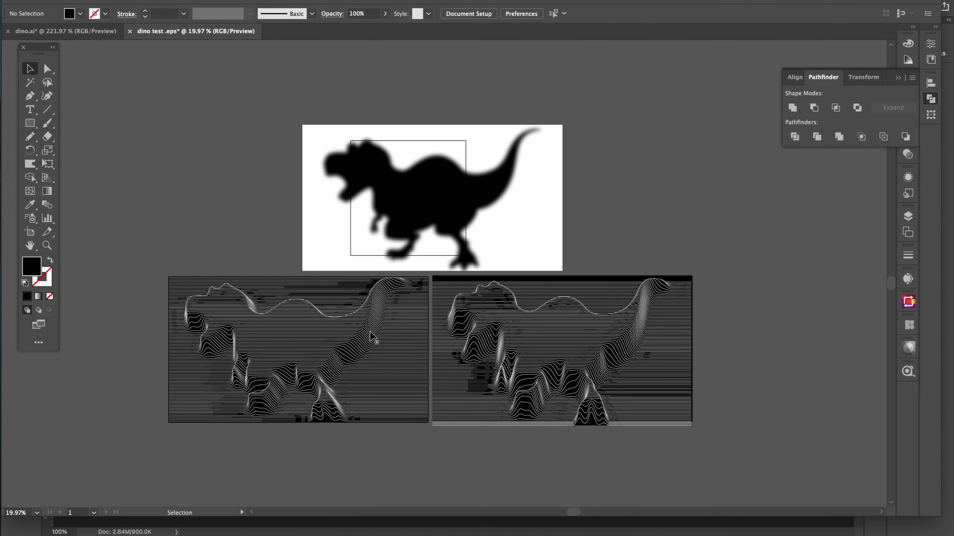
scroll(372, 336, "left", 5)
left_click(375, 338)
scroll(383, 320, "left", 3)
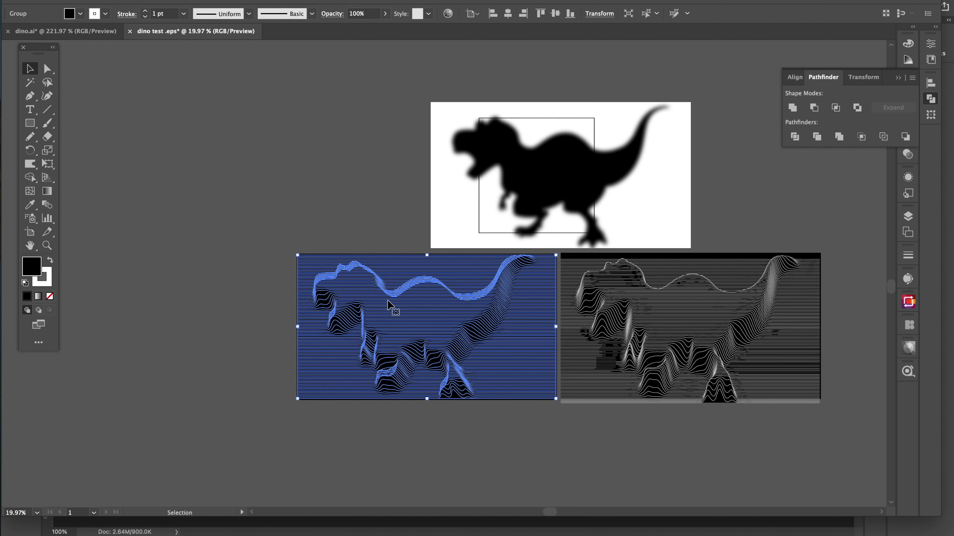
left_click(355, 214)
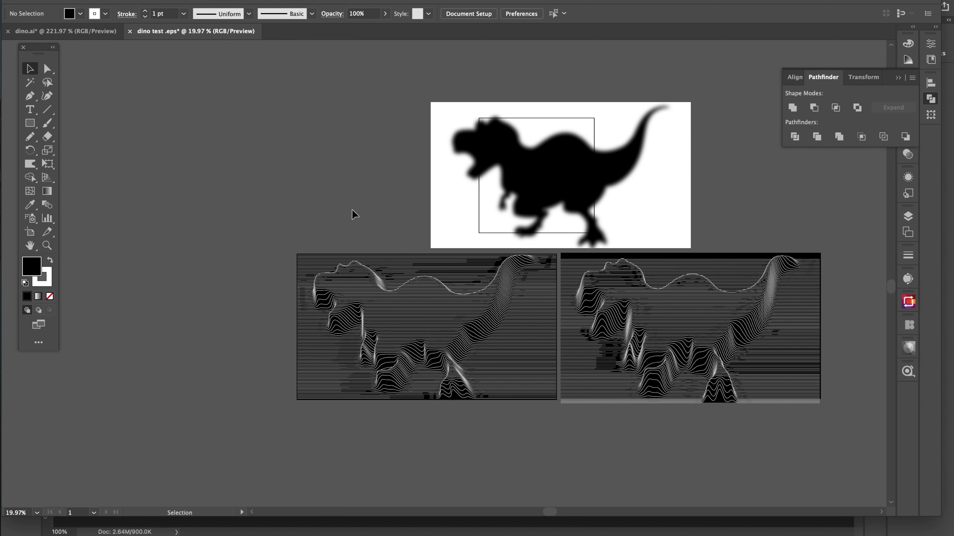
left_click(349, 286)
scroll(344, 349, "up", 2)
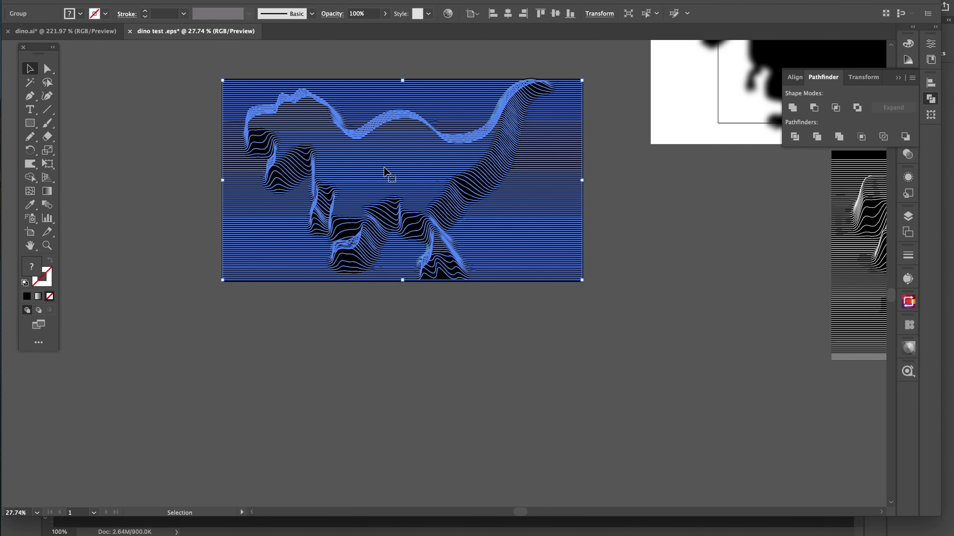
Enter isolation mode on the dino line group, then leave it with Esc.
left_click(348, 330)
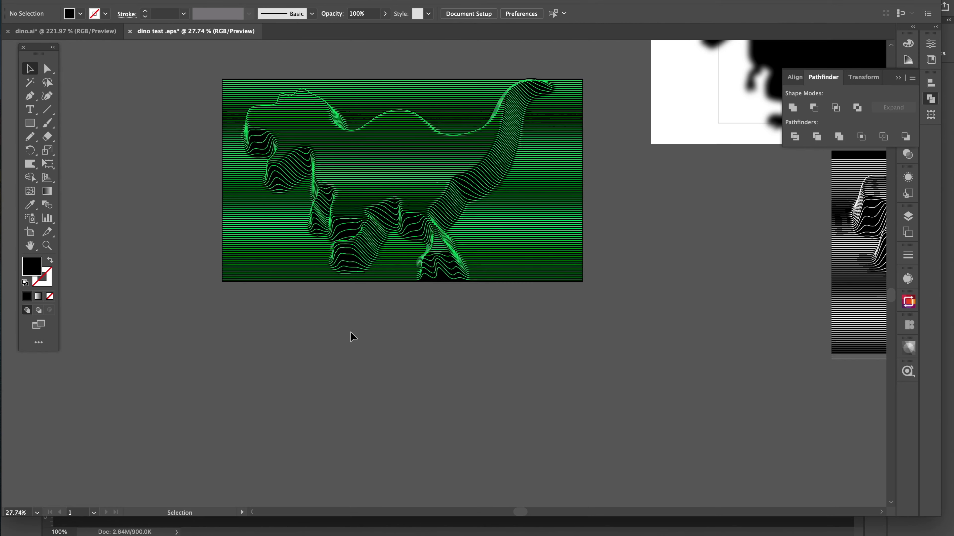
left_click(346, 227)
scroll(346, 229, "up", 3)
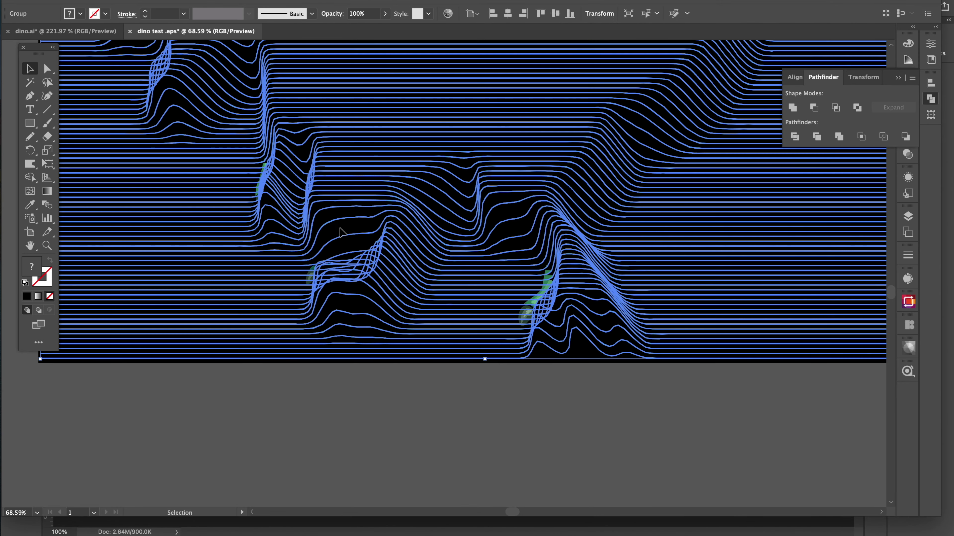
double_click(342, 229)
scroll(340, 231, "down", 3)
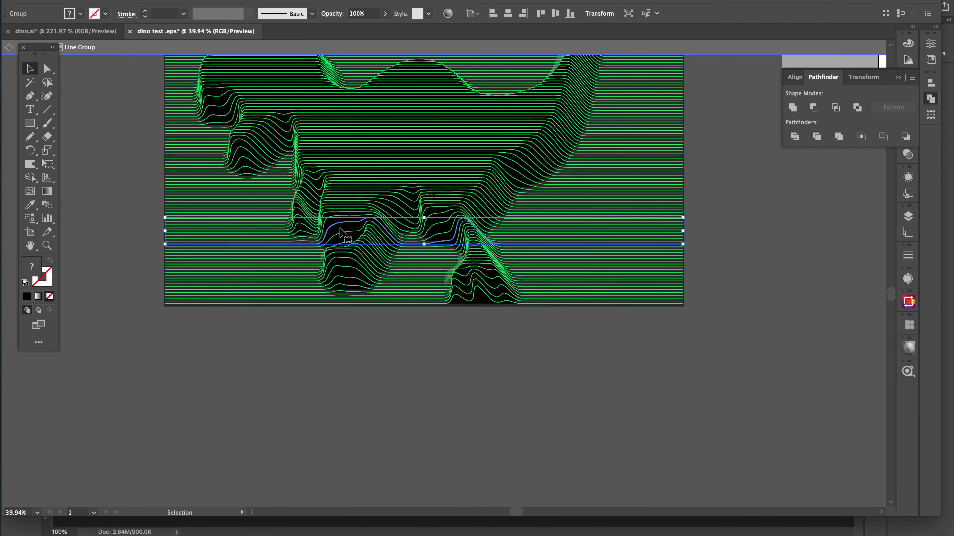
scroll(362, 277, "down", 3)
left_click(383, 325)
key("Escape")
Drag the dino line art off the black rectangle so it sits just beneath it.
left_click(377, 168)
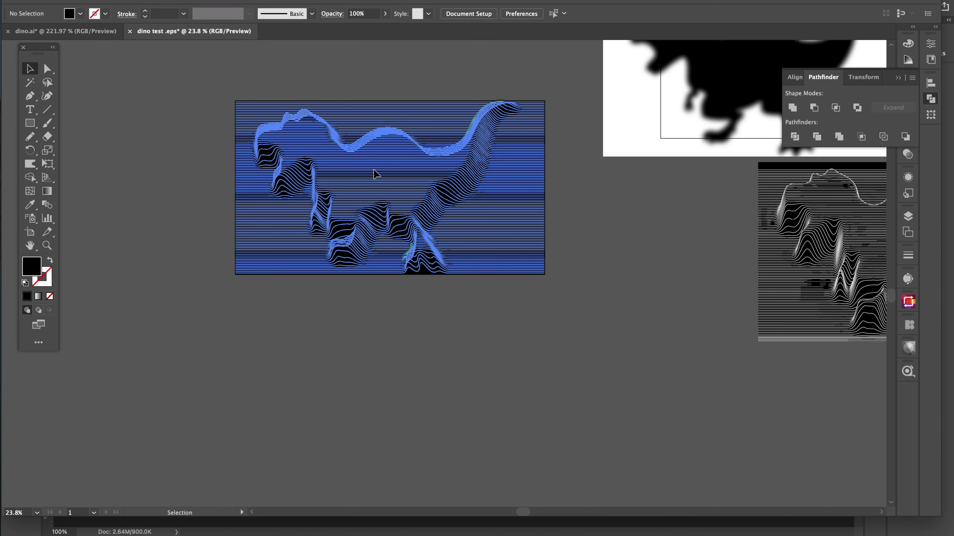
scroll(376, 171, "down", 1)
left_click(301, 259)
left_click(340, 199)
scroll(340, 199, "up", 3)
scroll(340, 201, "up", 5)
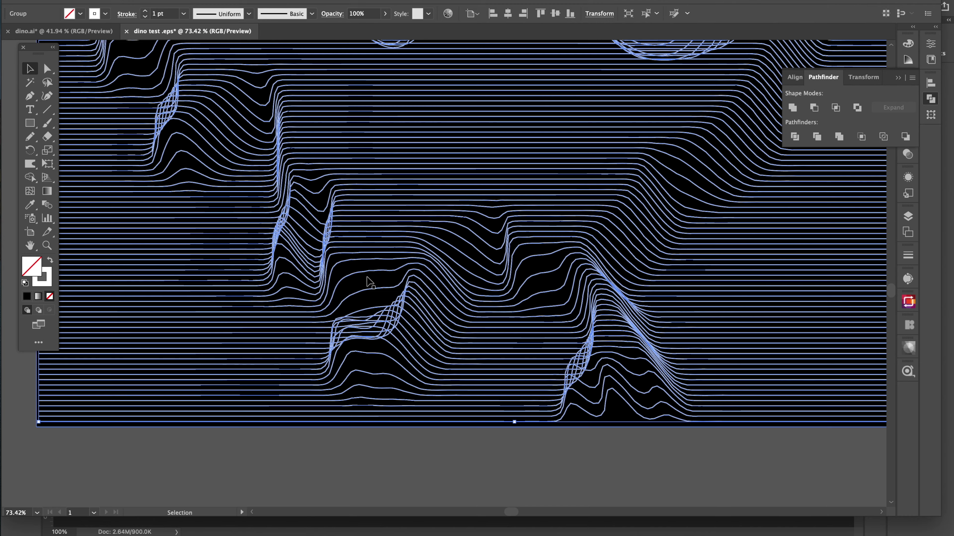
scroll(375, 247, "down", 2)
scroll(396, 213, "down", 3)
mouse_move(396, 212)
left_mouse_down()
mouse_move(392, 346)
mouse_move(378, 391)
left_mouse_up()
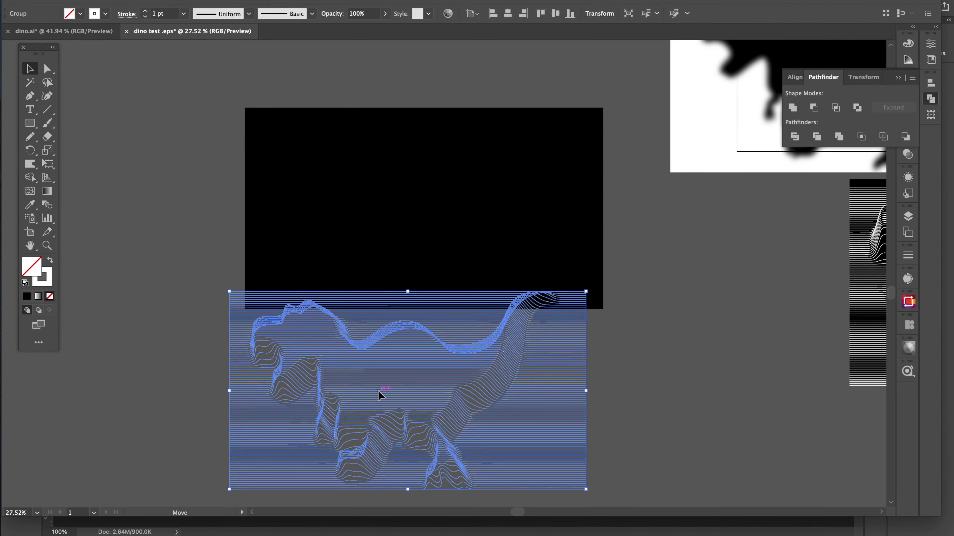
scroll(378, 389, "down", 2)
left_click_drag(397, 346, 396, 389)
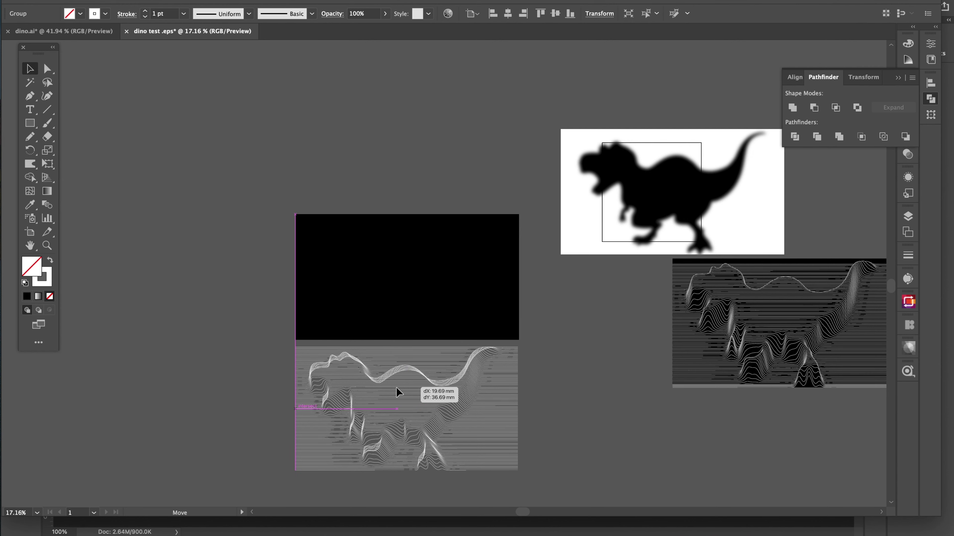
left_click_drag(396, 387, 395, 386)
left_click(256, 347)
scroll(388, 386, "up", 3)
left_click(314, 197)
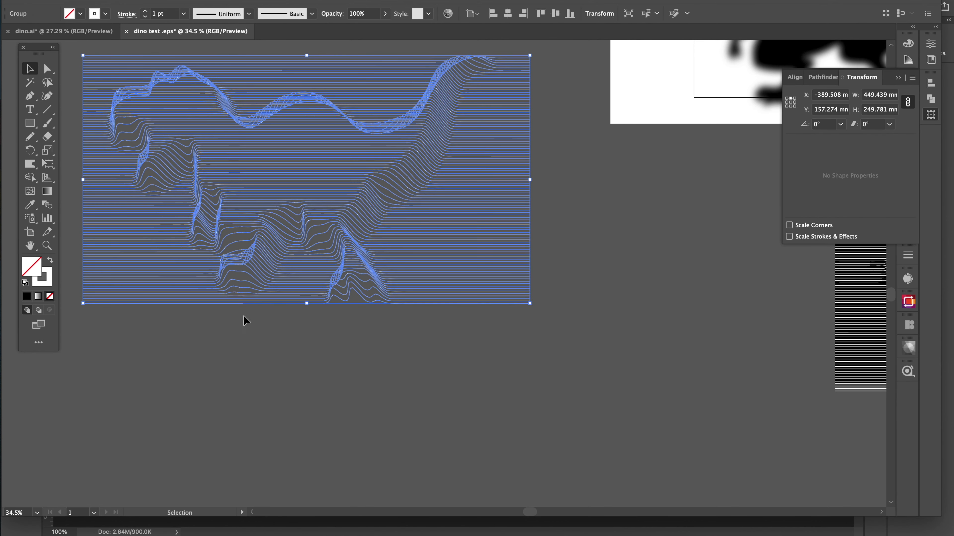
Set the dino lines' stroke weight to 2 pt and preview the result.
left_click(184, 14)
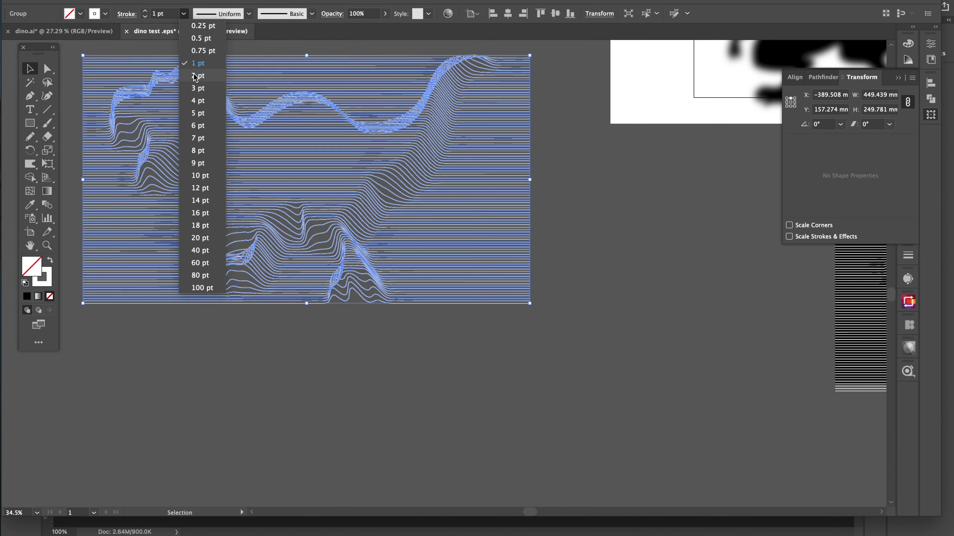
left_click(196, 77)
left_click(285, 381)
scroll(293, 213, "up", 5)
scroll(294, 212, "down", 2)
scroll(295, 211, "down", 2)
scroll(293, 210, "down", 2)
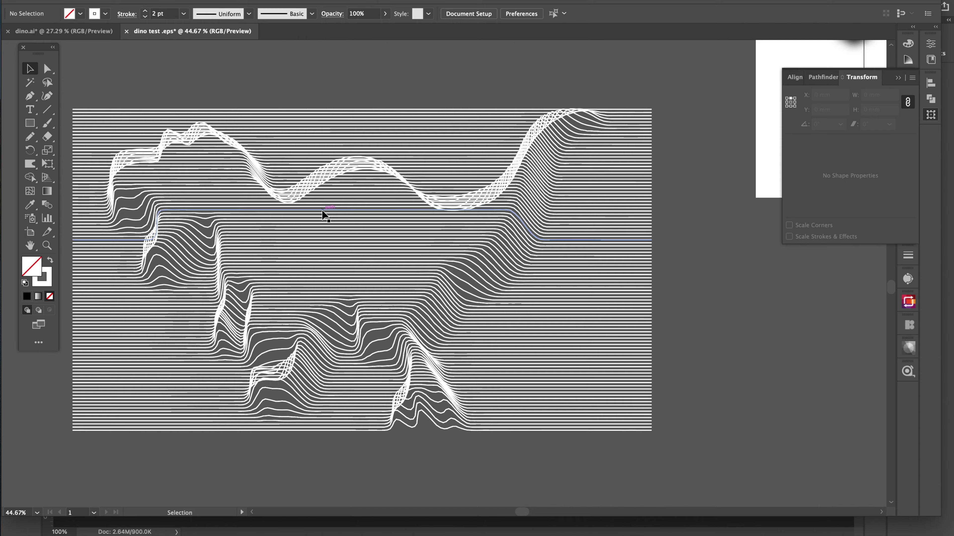
Reselect the line group and raise its stroke weight to 3 pt.
left_click(329, 215)
left_click(594, 311)
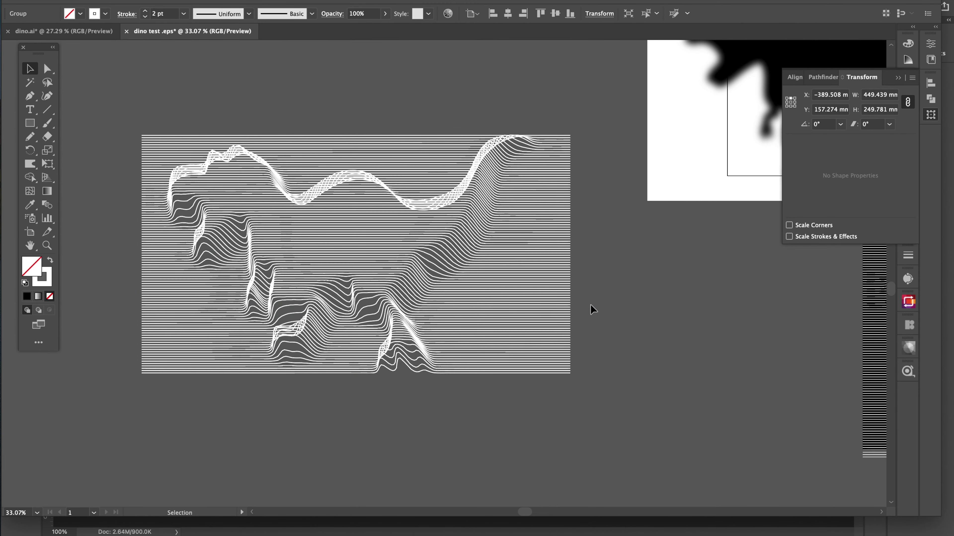
scroll(371, 220, "up", 2)
scroll(371, 220, "up", 3)
scroll(371, 220, "down", 2)
scroll(345, 253, "down", 2)
left_click(342, 252)
scroll(343, 248, "left", 2)
scroll(343, 249, "down", 1)
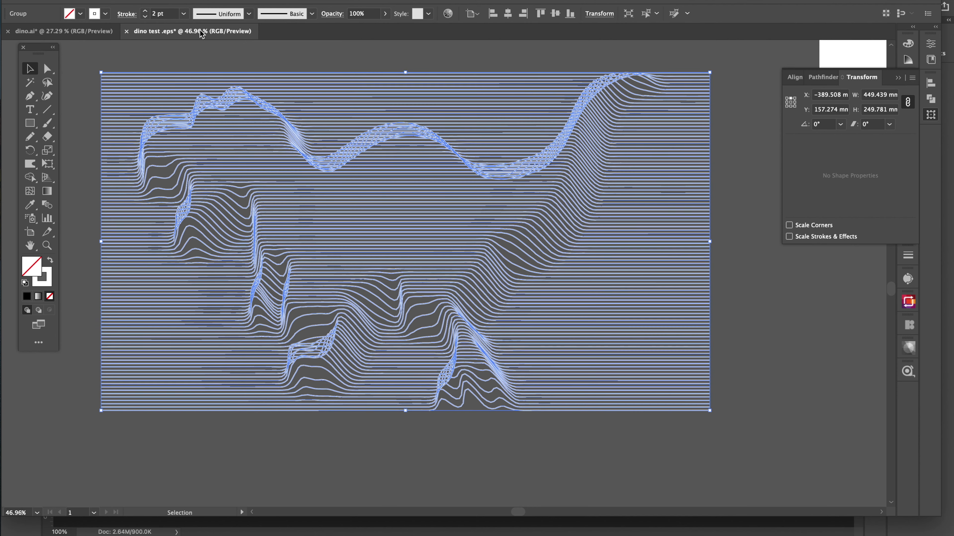
left_click(184, 14)
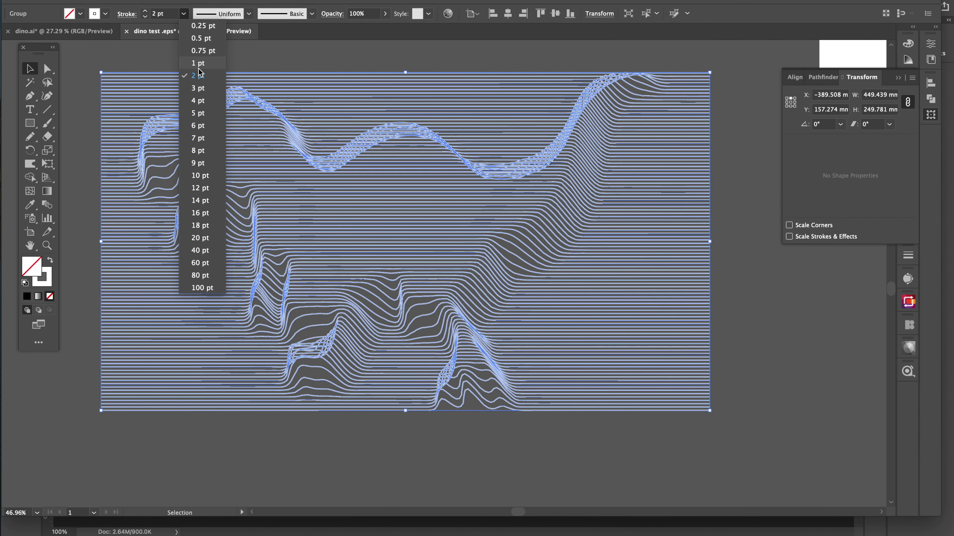
left_click(203, 90)
left_click(90, 166)
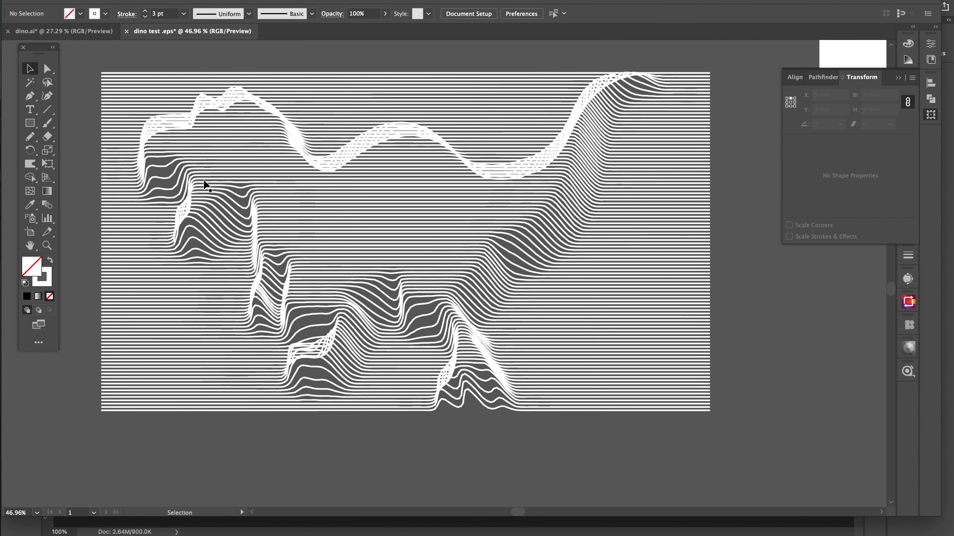
Inspect the 3 pt lines, then bring the dino.ai document to the front.
scroll(254, 198, "up", 2)
scroll(255, 198, "up", 3)
scroll(256, 199, "up", 2)
scroll(256, 198, "down", 3)
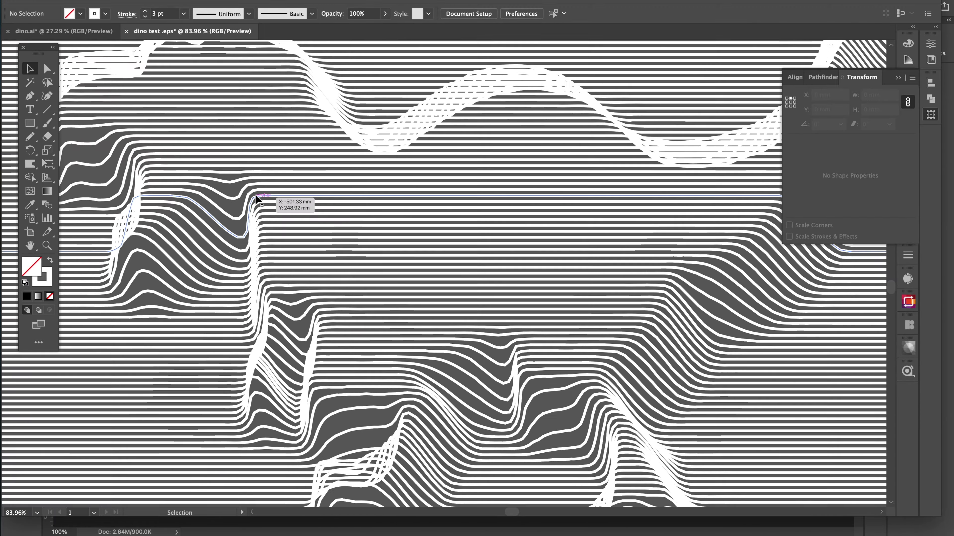
scroll(255, 198, "down", 3)
scroll(255, 198, "down", 2)
left_click(310, 242)
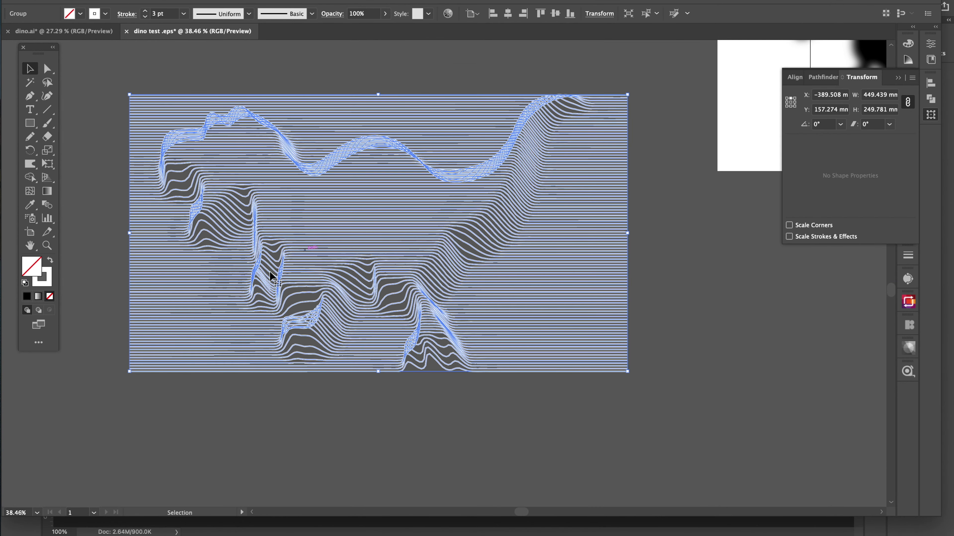
left_click(192, 426)
scroll(269, 242, "up", 2)
scroll(271, 243, "up", 2)
scroll(271, 243, "down", 4)
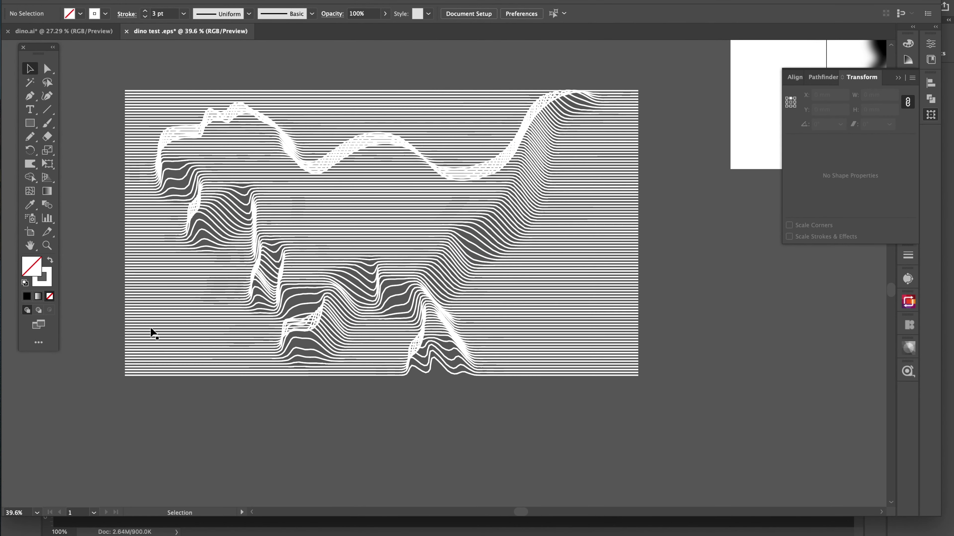
left_click(90, 34)
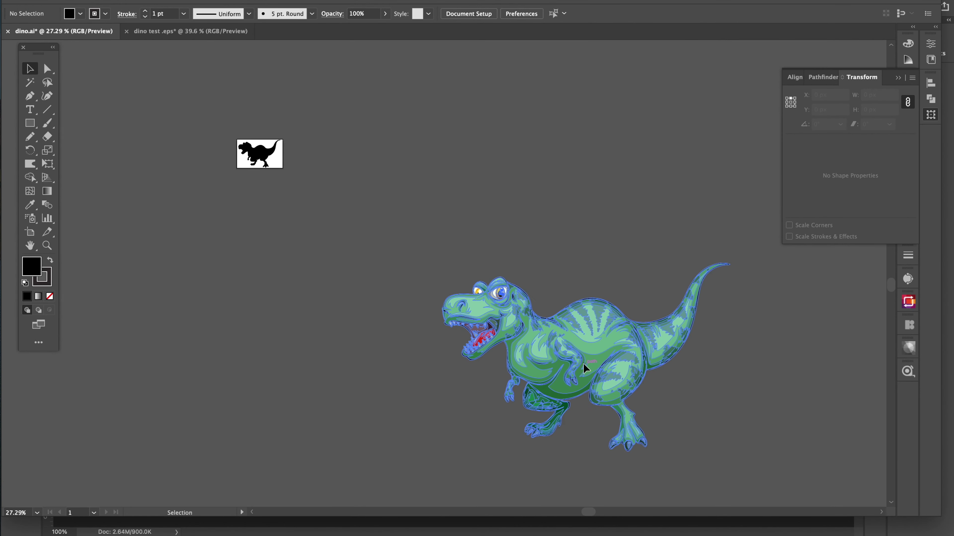
Nudge the green T-rex up and left in dino.ai and copy it.
left_click(583, 364)
left_click_drag(584, 353, 551, 328)
key("a")
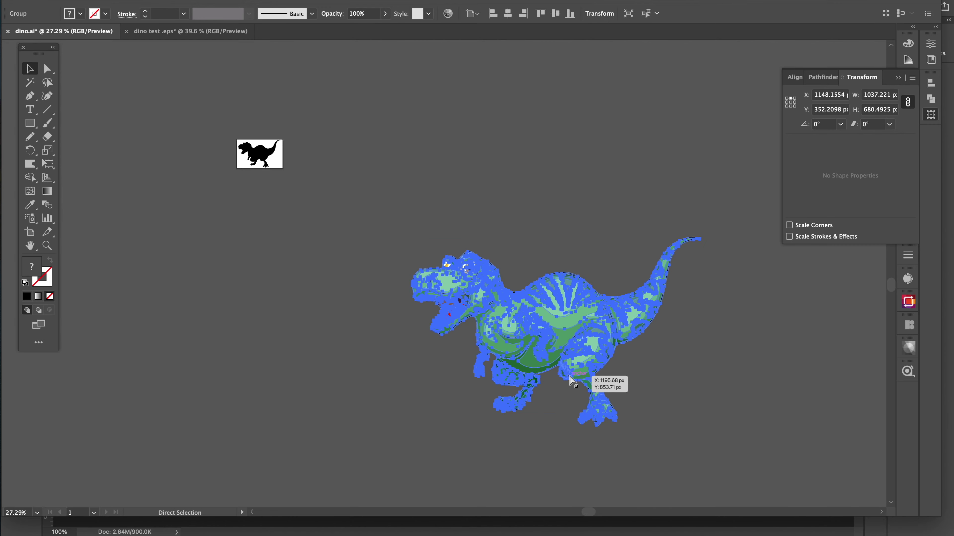
Select all the dino line art in the line-art document and expand it into filled shapes.
left_click(189, 30)
key("v")
left_click(428, 311)
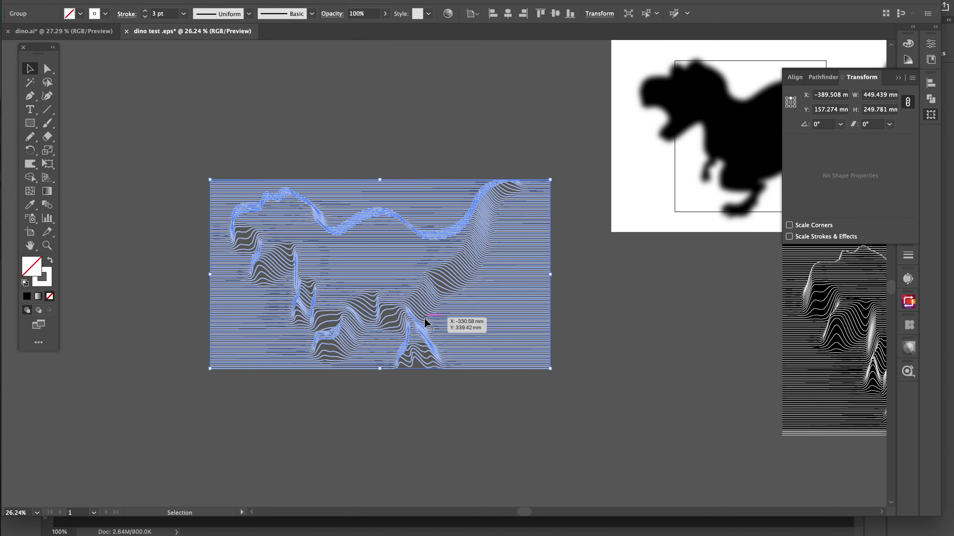
scroll(424, 317, "down", 3)
left_click(422, 386)
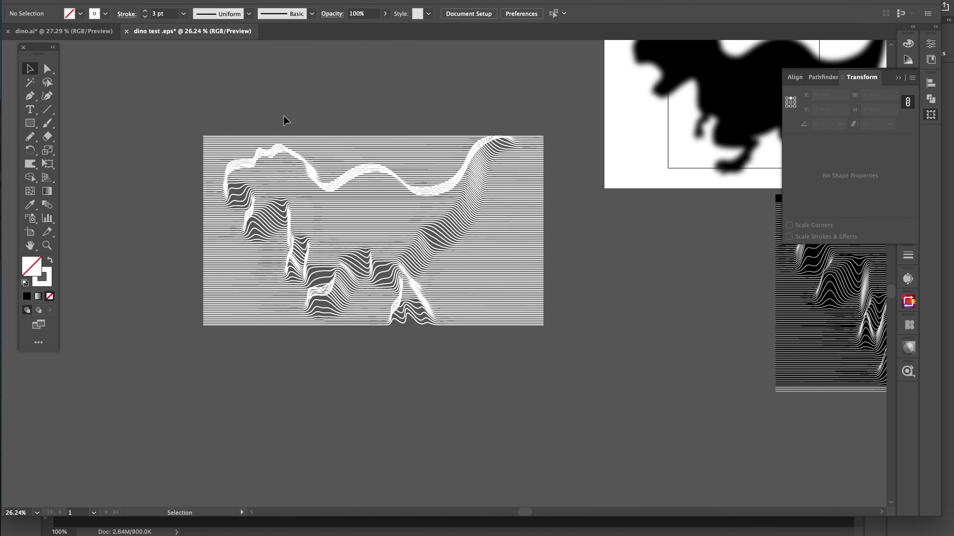
key("ctrl+a")
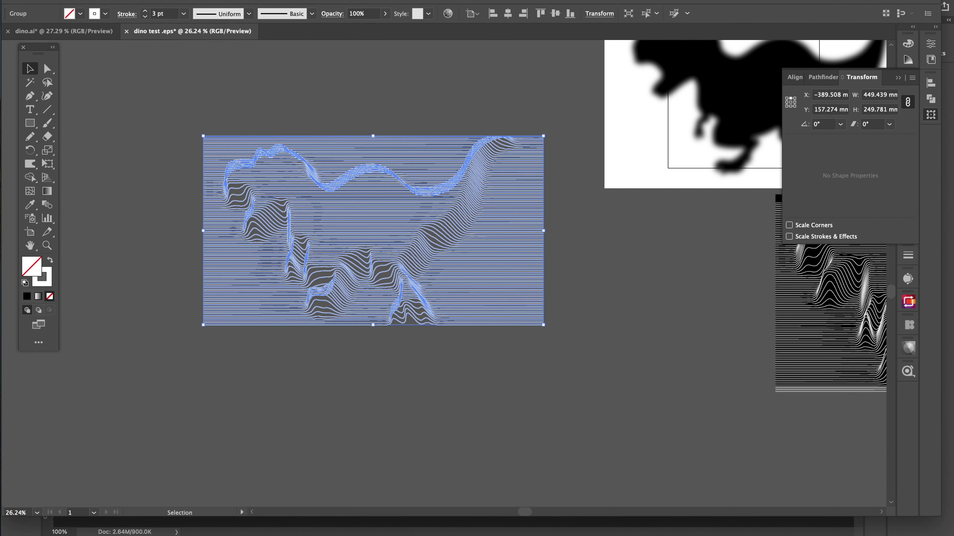
right_click(119, 226)
left_click(307, 259)
left_click(581, 334)
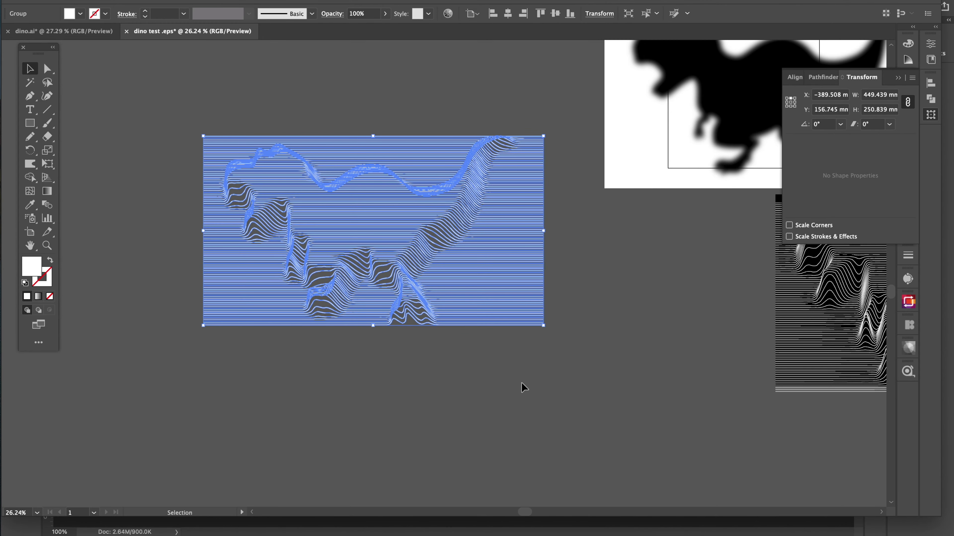
left_click(521, 382)
Paste the green T-rex and drag it onto the line-art silhouette.
scroll(302, 237, "up", 5)
scroll(301, 229, "up", 5)
scroll(301, 229, "down", 6)
scroll(301, 230, "down", 2)
scroll(301, 229, "down", 1)
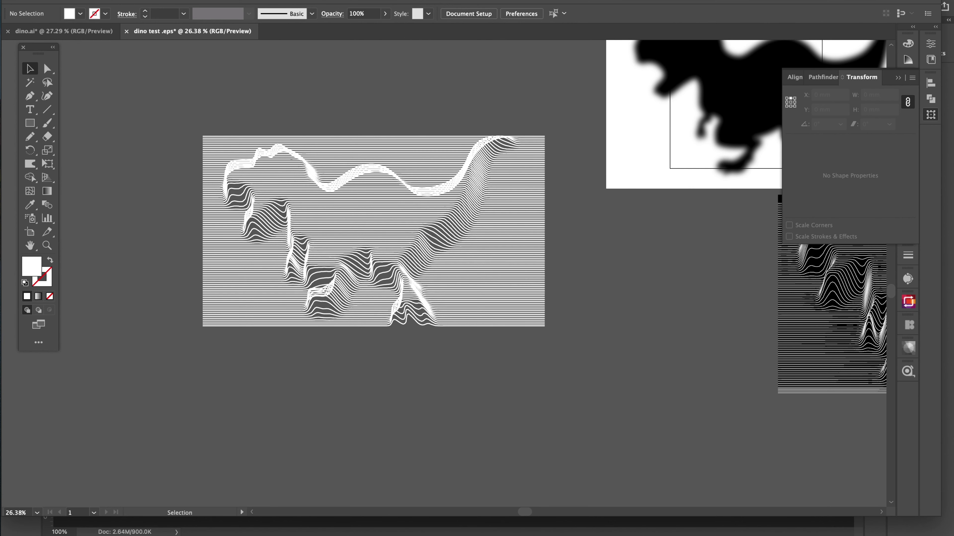
key("ctrl+v")
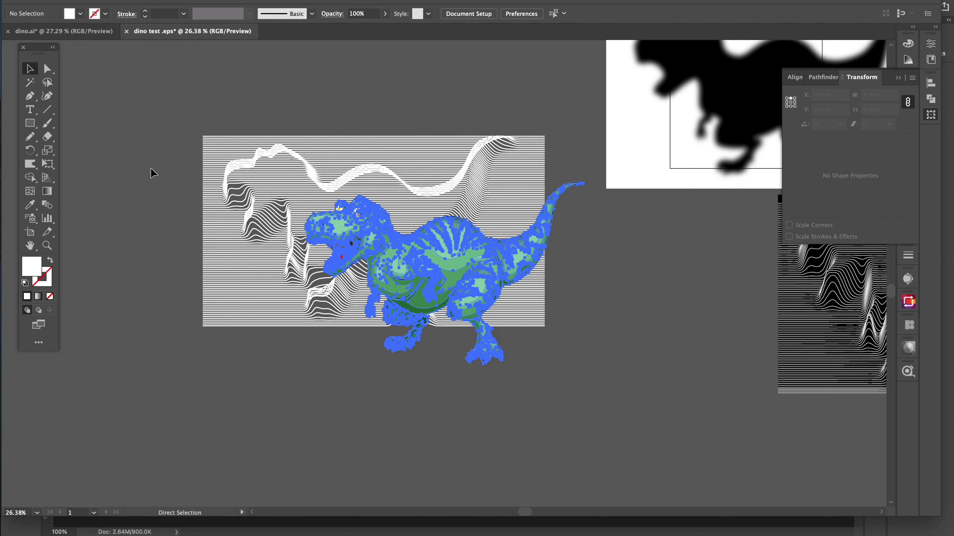
left_click_drag(454, 262, 378, 216)
Shift the T-rex slightly left and up within the line pattern.
scroll(378, 216, "up", 5)
scroll(551, 211, "right", 4)
scroll(551, 211, "up", 2)
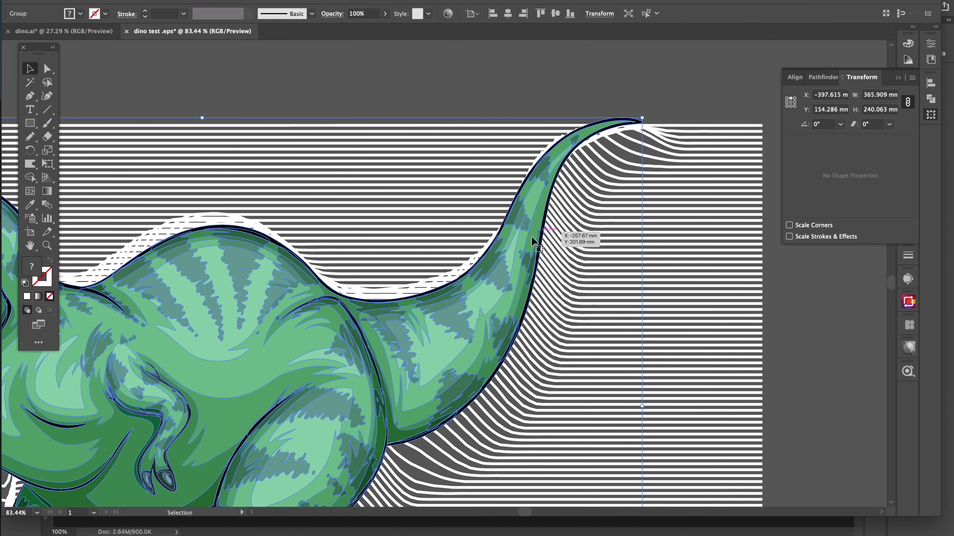
left_click_drag(513, 253, 512, 257)
scroll(421, 317, "down", 2)
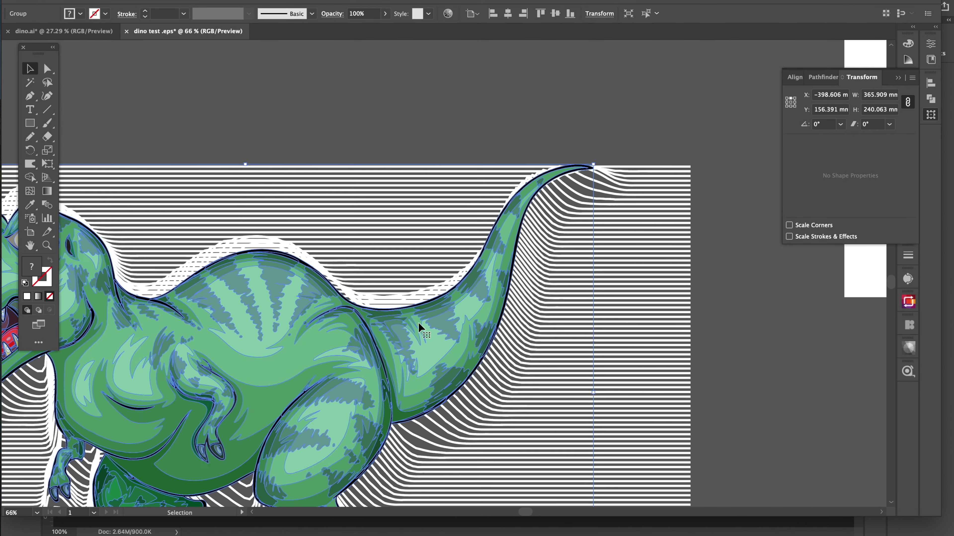
scroll(418, 322, "down", 2)
scroll(390, 300, "up", 3)
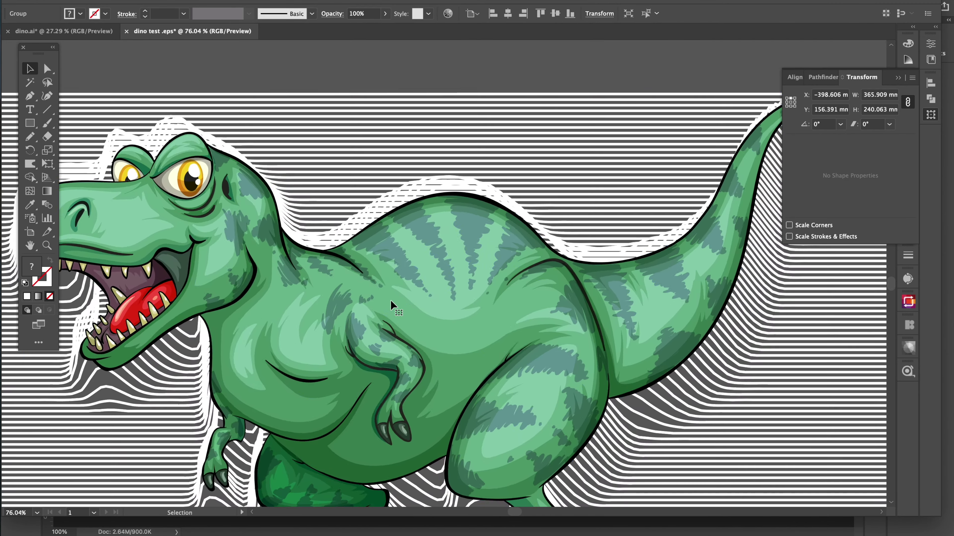
scroll(390, 300, "down", 2)
scroll(390, 299, "down", 1)
left_click_drag(391, 299, 375, 305)
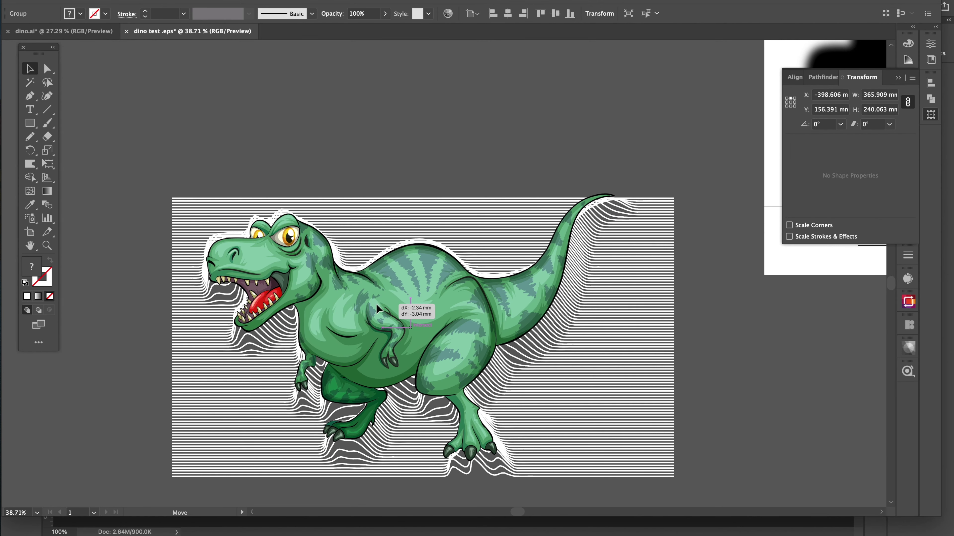
left_click_drag(376, 305, 376, 303)
left_click(369, 150)
Move the dino a little further up, then reselect the artwork.
scroll(368, 150, "down", 1)
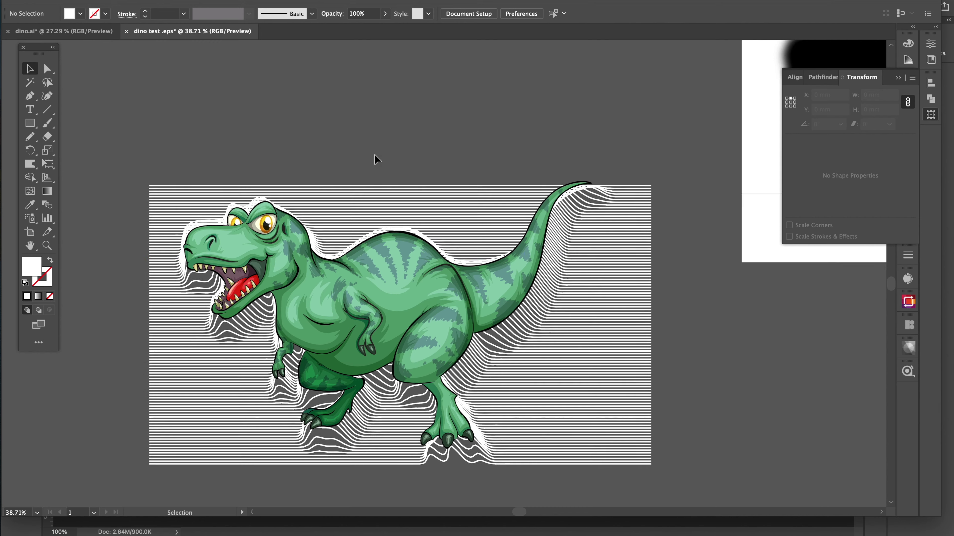
left_click_drag(411, 271, 415, 279)
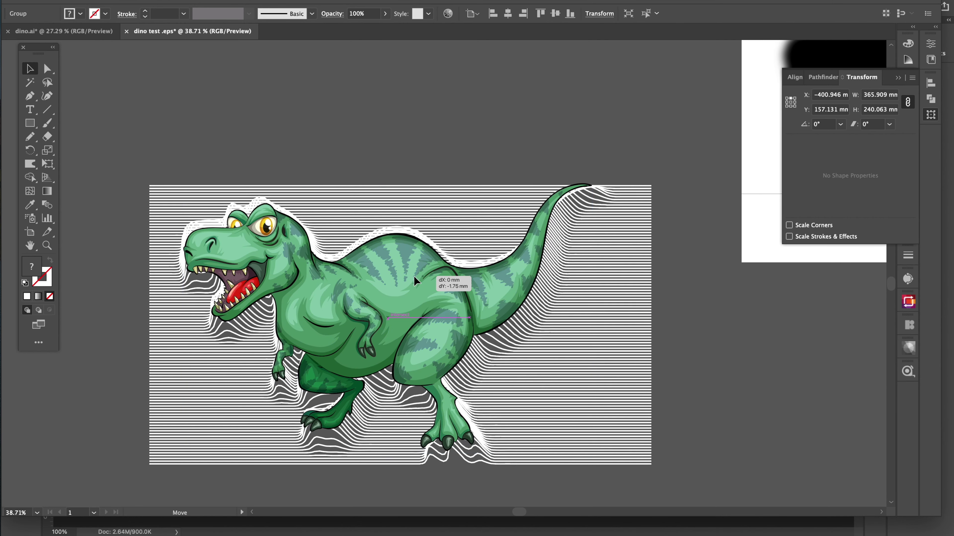
left_click(444, 119)
scroll(396, 238, "up", 2)
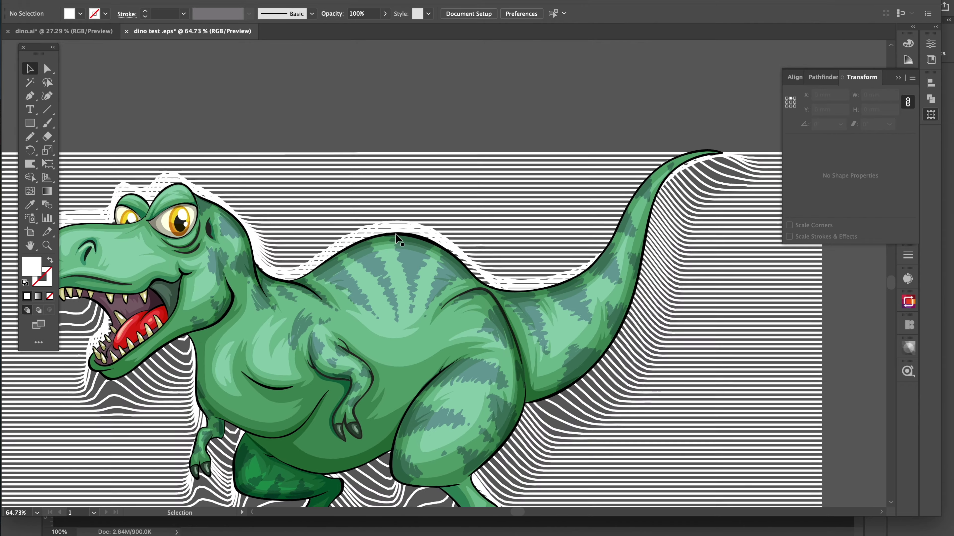
scroll(396, 238, "down", 3)
left_click(255, 369)
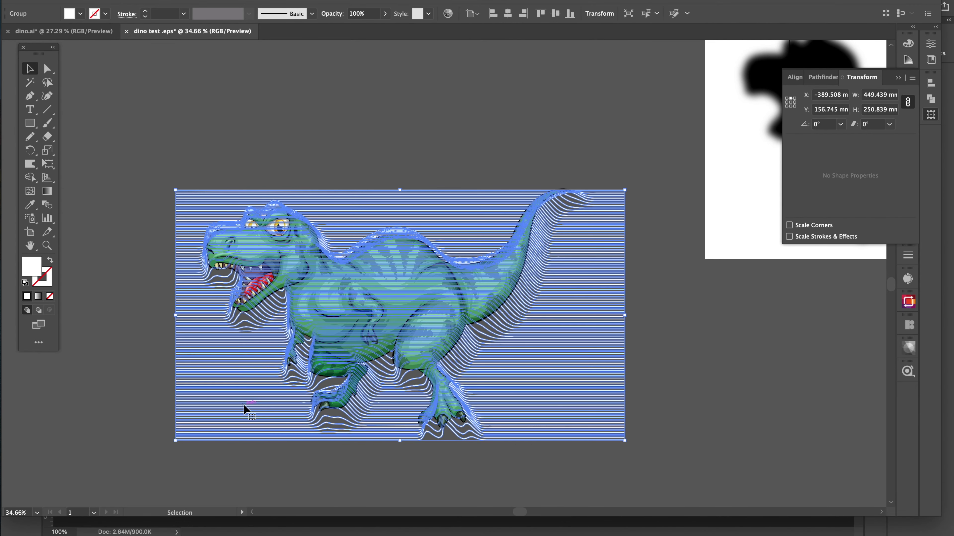
left_click(258, 474)
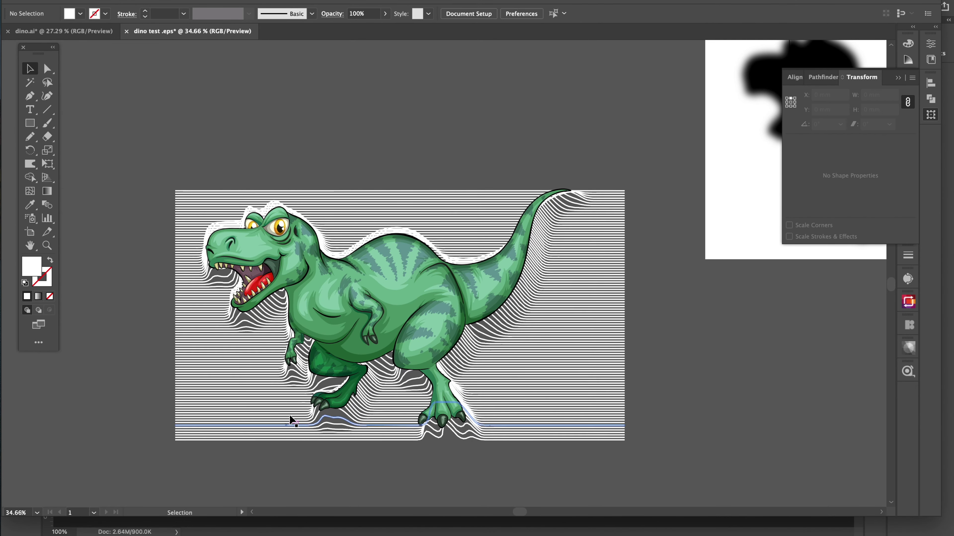
left_click(341, 329)
scroll(341, 329, "down", 3)
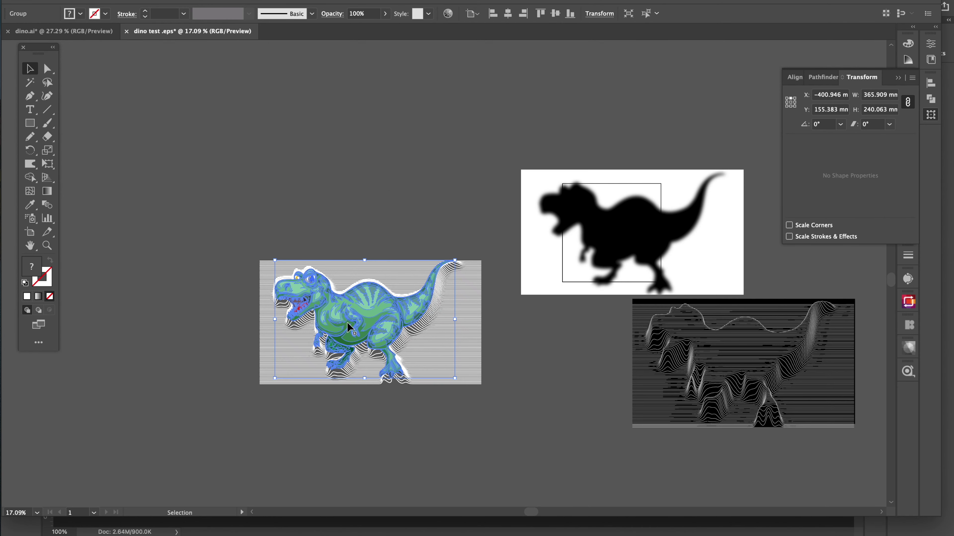
Add Layer 2 above Layer 1 and paste the dino copy in place on it.
left_click(897, 79)
left_click(910, 218)
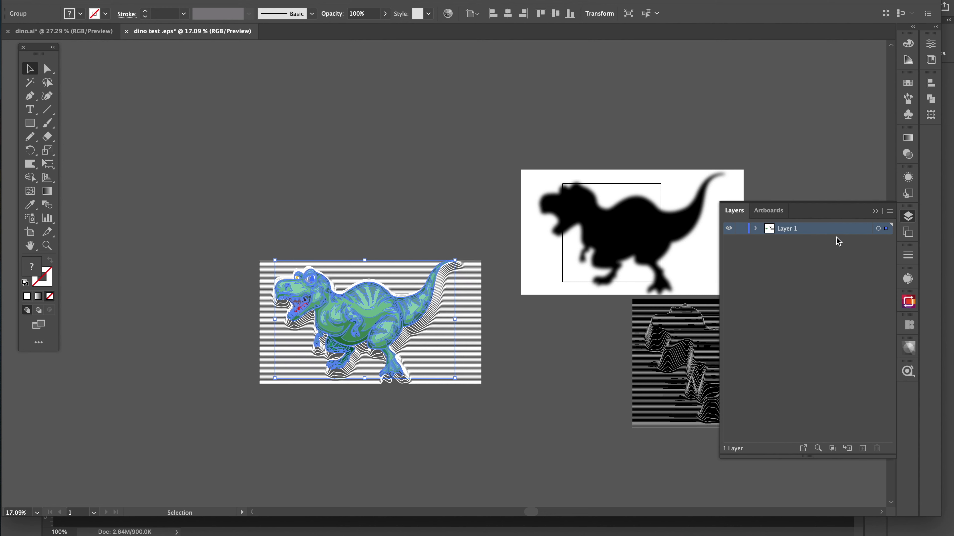
left_click(862, 448)
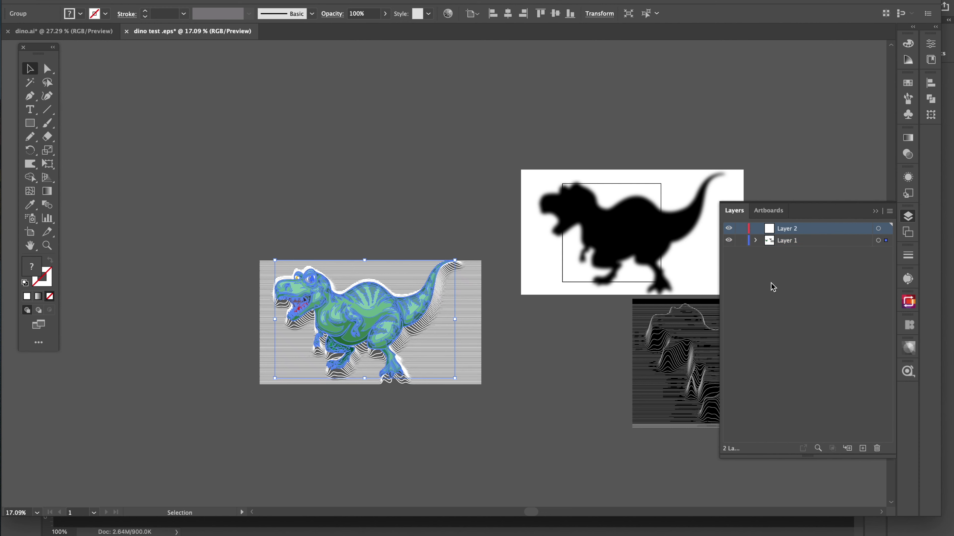
left_click(189, 98)
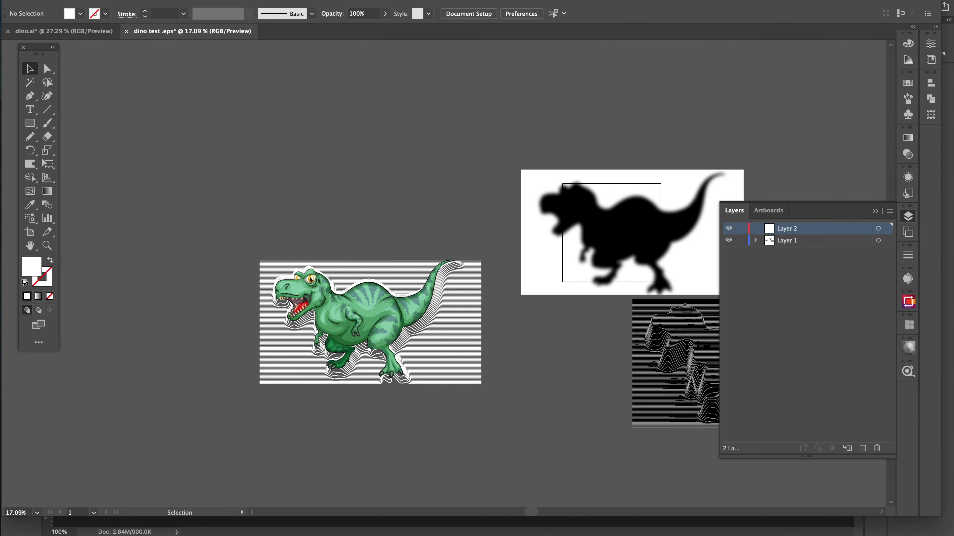
left_click(99, 1)
left_click(124, 89)
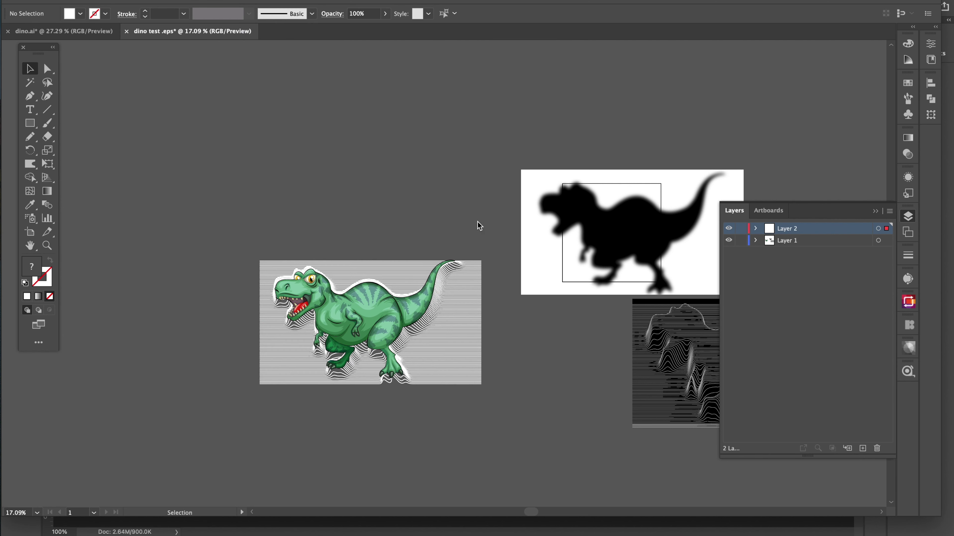
Lock Layer 2 and reselect the line-art group on Layer 1.
left_click(741, 229)
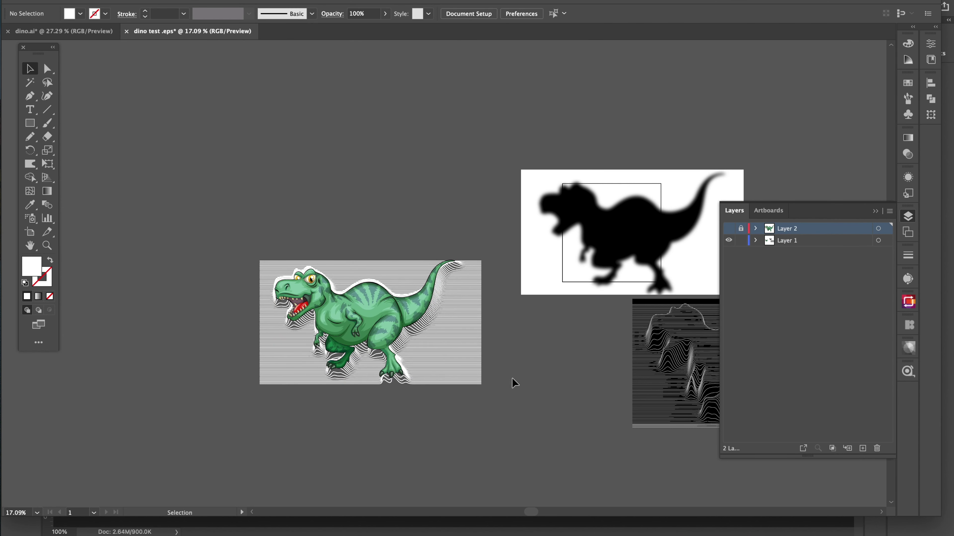
left_click(456, 346)
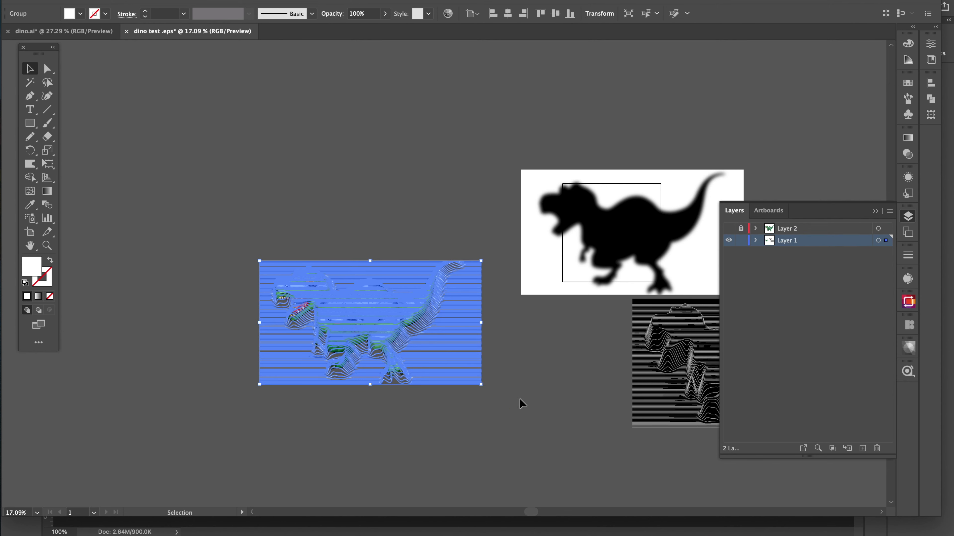
left_click(345, 222)
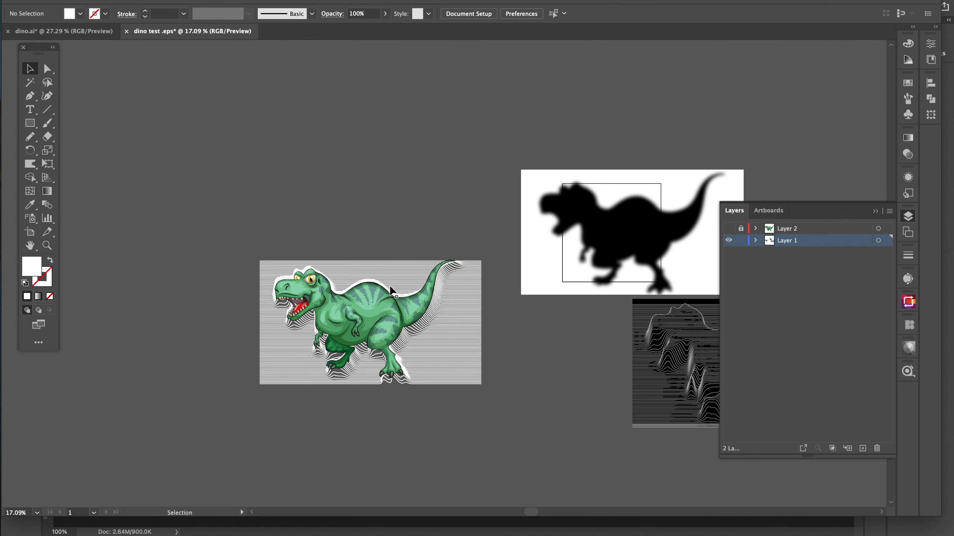
scroll(389, 284, "up", 3)
right_click(522, 359)
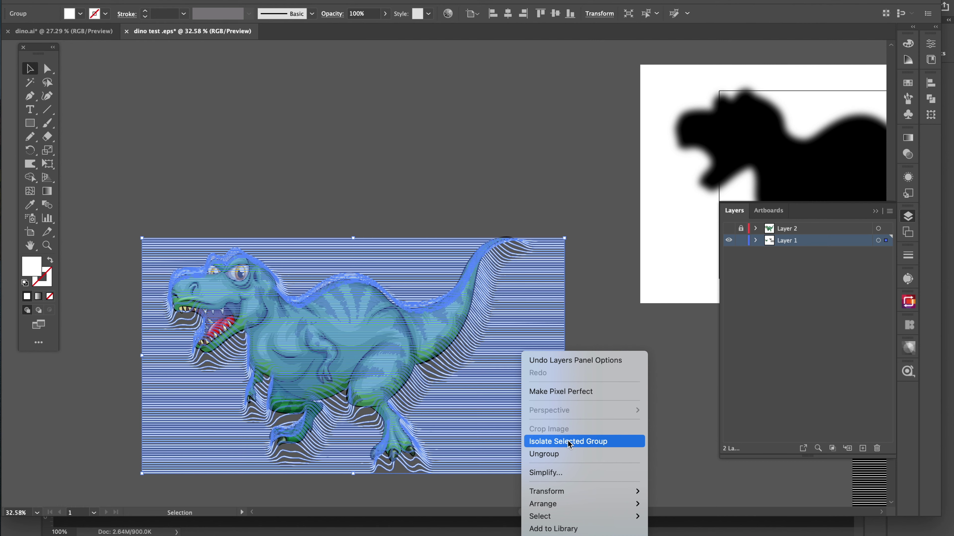
Look through the line group's context menu and Object menu without choosing anything.
left_click(561, 214)
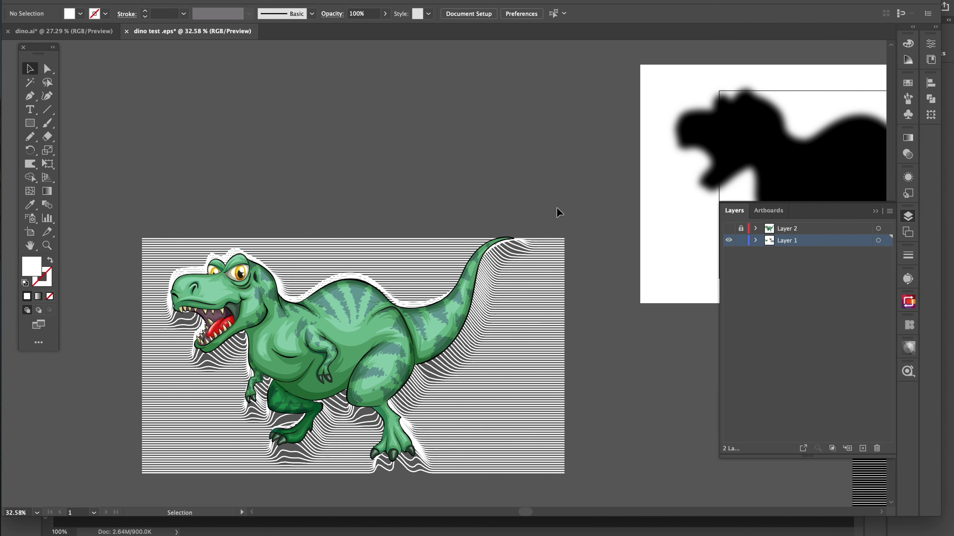
scroll(538, 249, "down", 3)
right_click(521, 252)
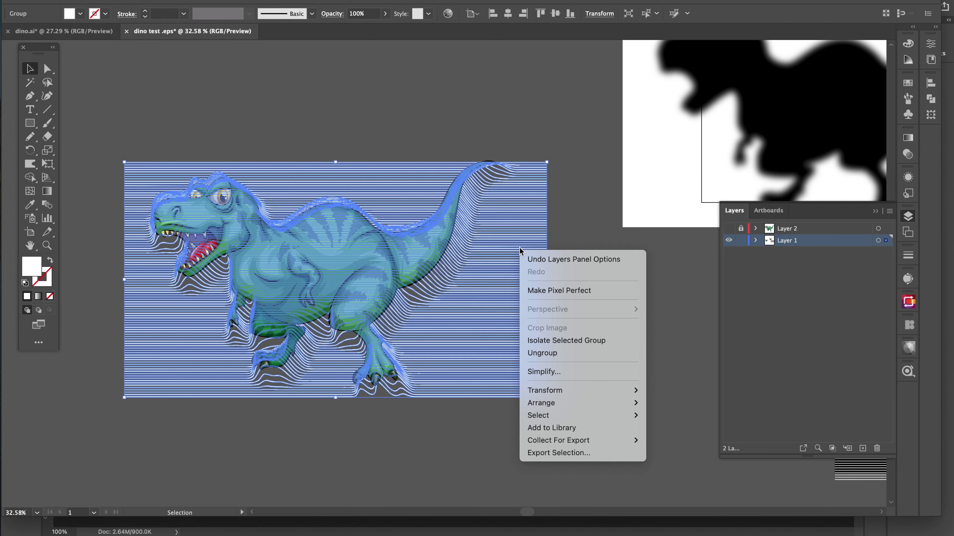
left_click(525, 103)
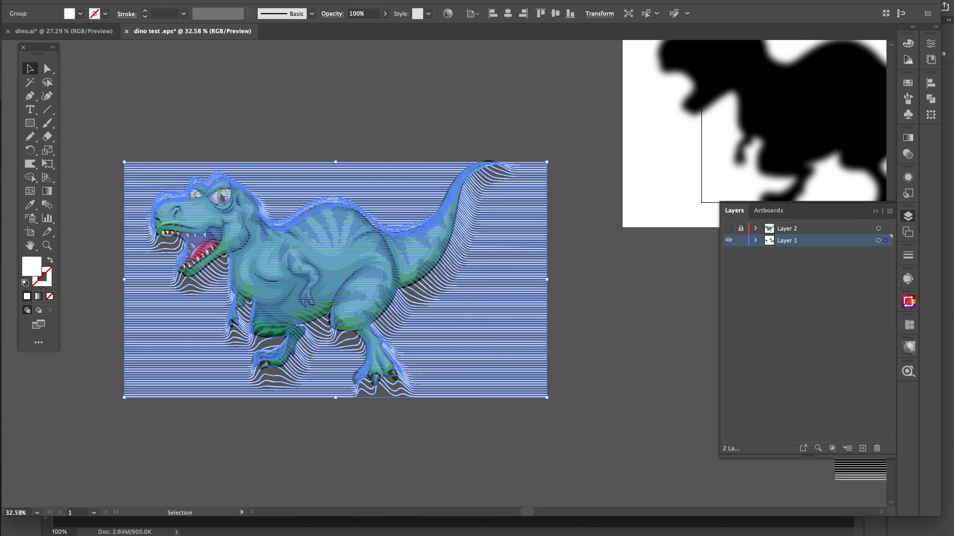
left_click(144, 1)
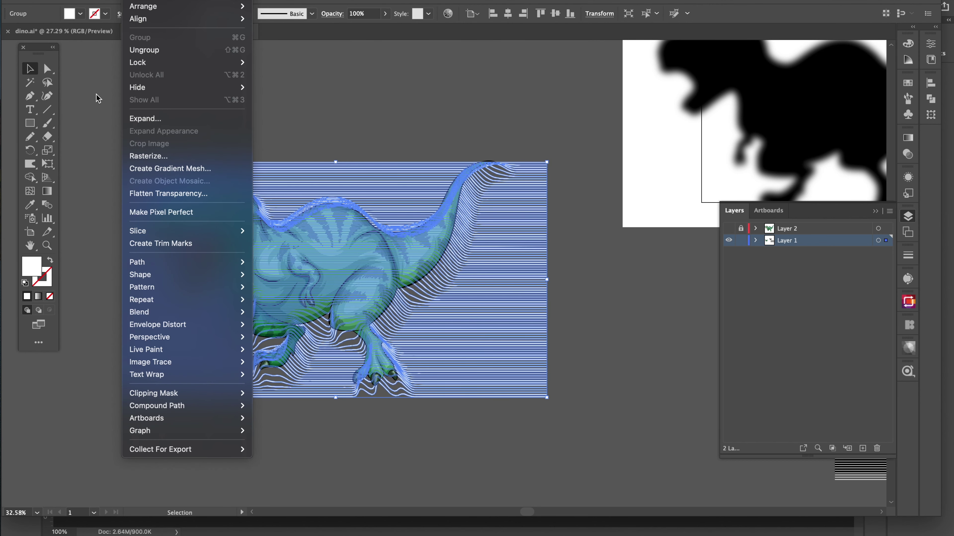
left_click(98, 99)
Copy the line pattern group and paste it in front of the T-rex.
left_click(117, 2)
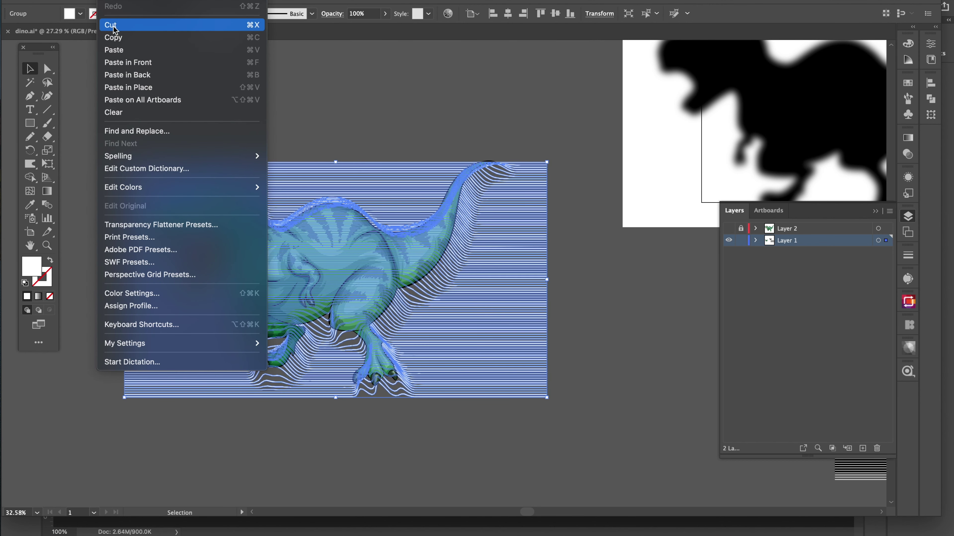
left_click(111, 36)
left_click(320, 109)
left_click(385, 181)
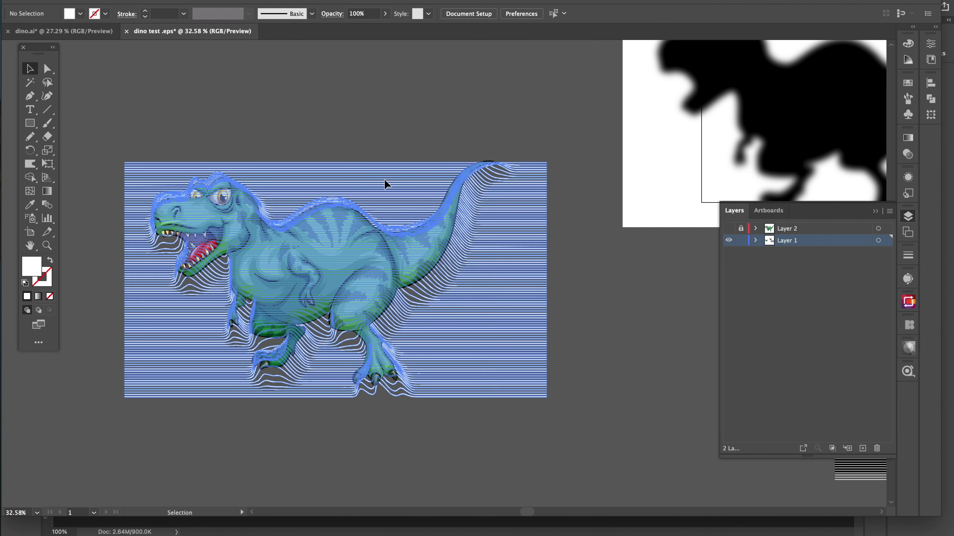
left_click(117, 2)
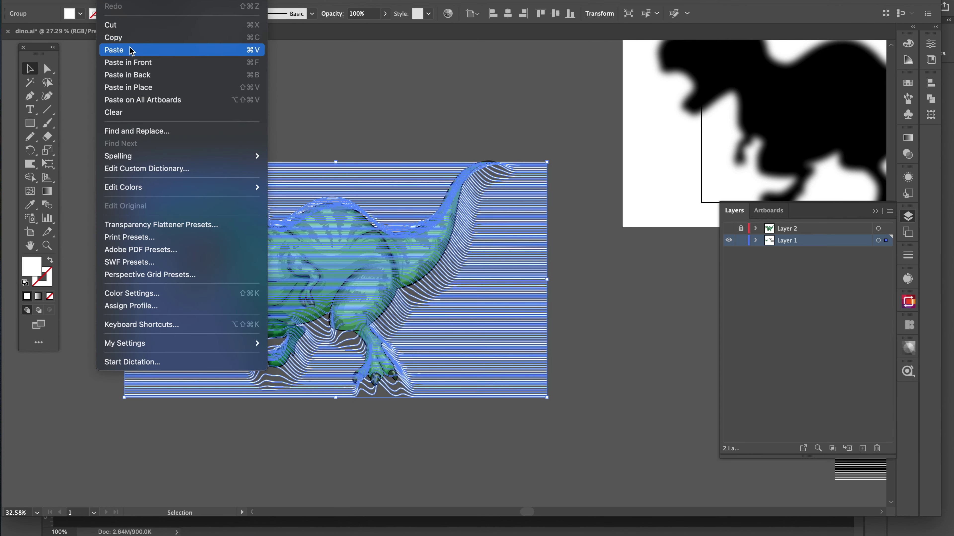
left_click(123, 36)
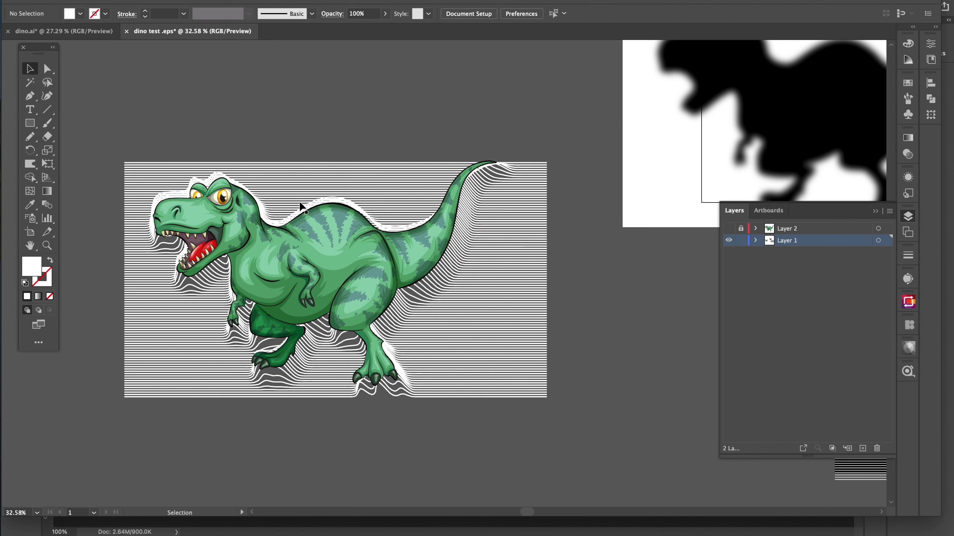
left_click(109, 1)
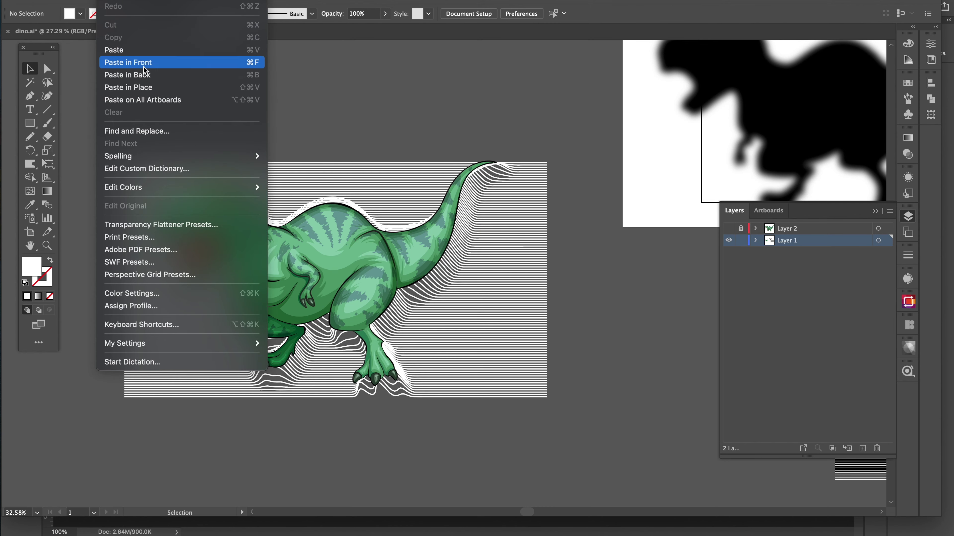
left_click(148, 87)
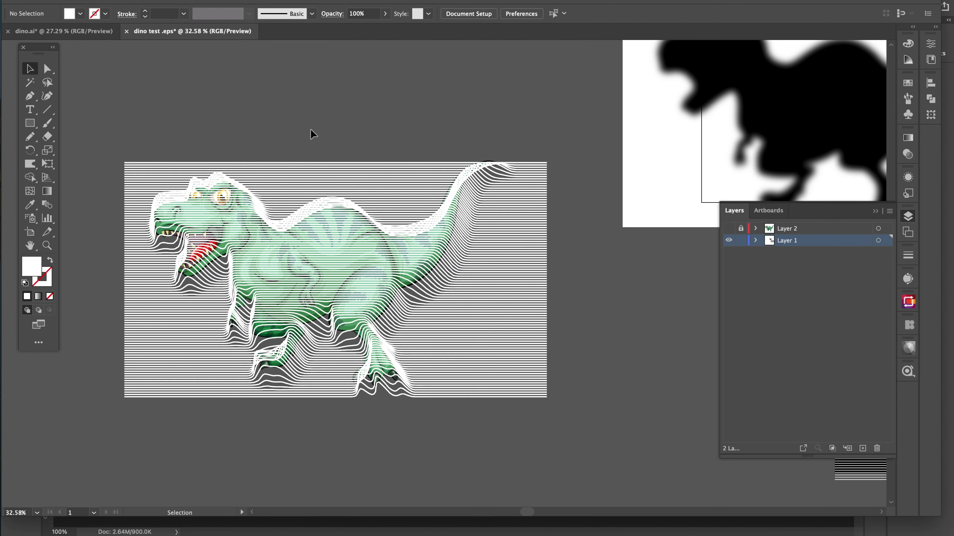
Combine the horizontal line artwork into a single compound path.
scroll(237, 254, "up", 2)
scroll(237, 253, "up", 3)
scroll(237, 254, "down", 3)
scroll(159, 147, "up", 5)
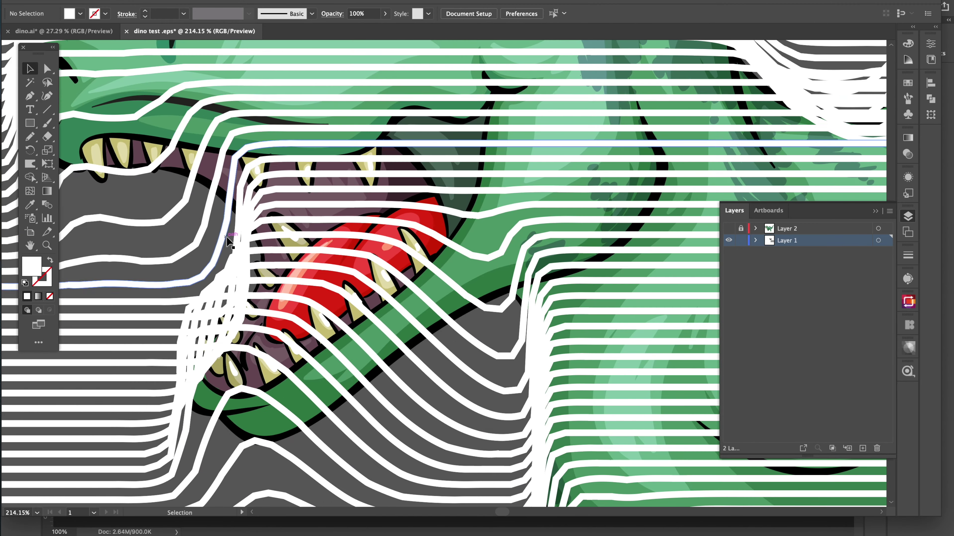
scroll(167, 163, "down", 3)
scroll(187, 149, "down", 2)
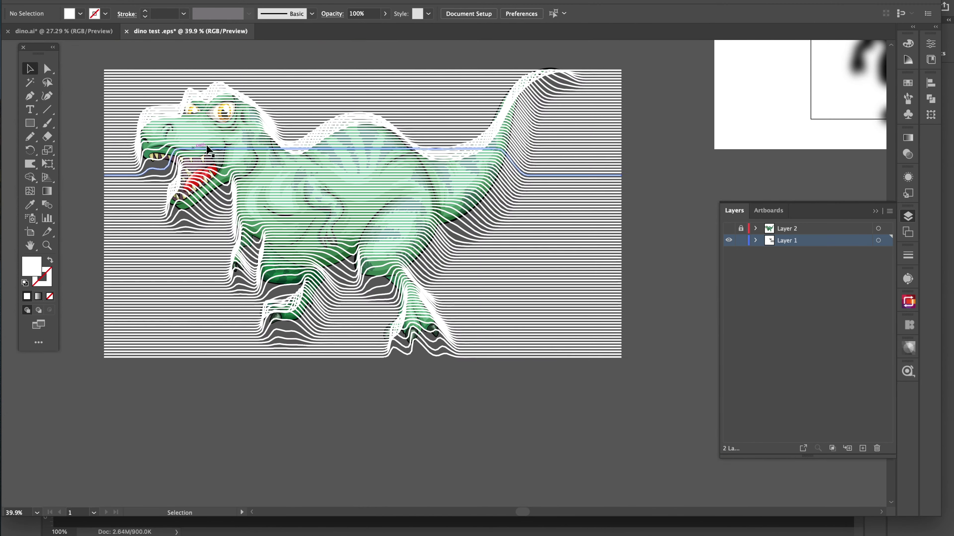
left_click(178, 96)
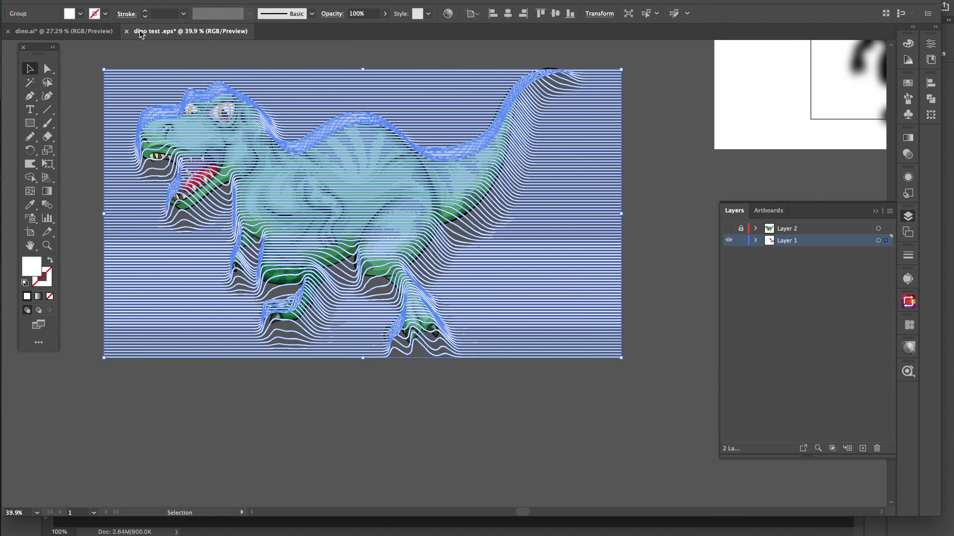
left_click(132, 0)
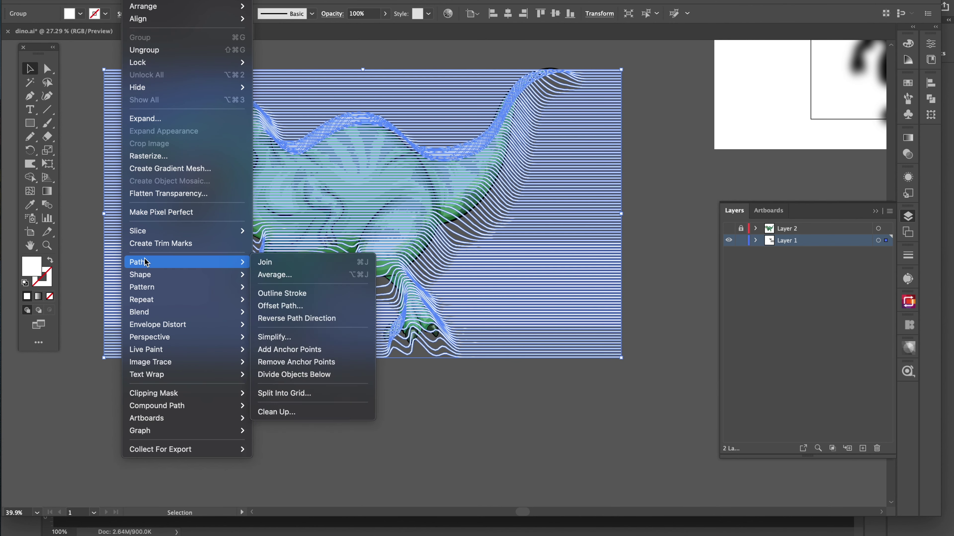
mouse_move(157, 405)
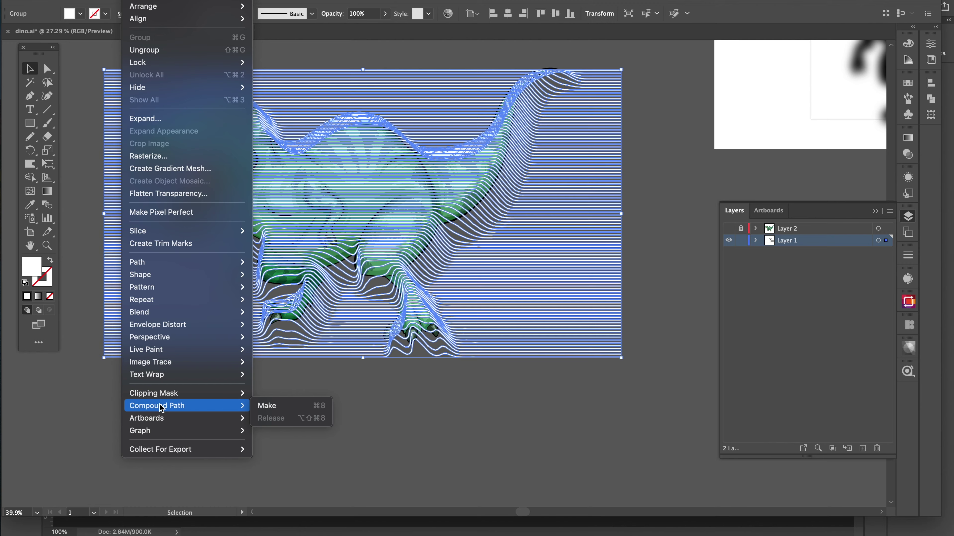
left_click(267, 406)
left_click(315, 399)
Clip the green T-rex inside the compound lines, accepting the complex-mask warning.
scroll(311, 267, "up", 5, "alt")
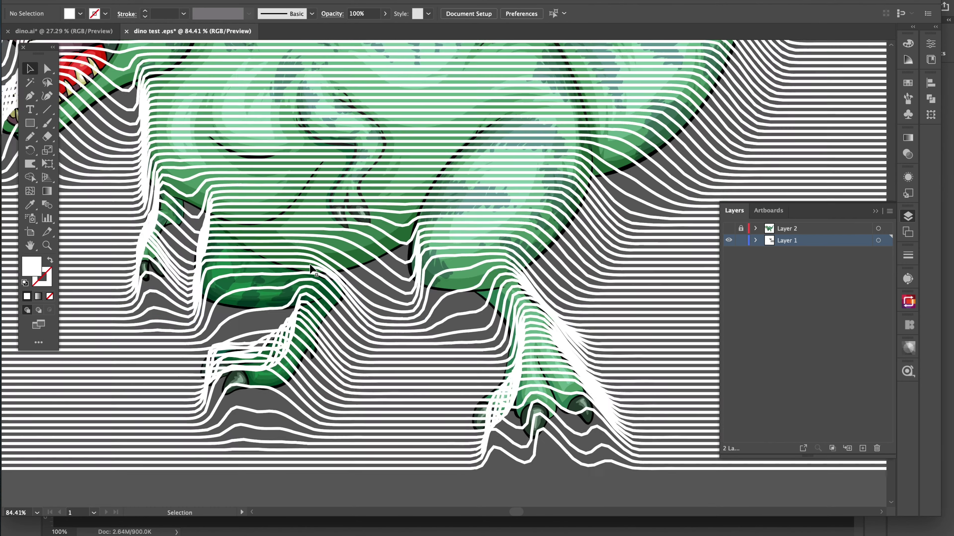
scroll(311, 268, "up", 5, "alt")
left_click(291, 282)
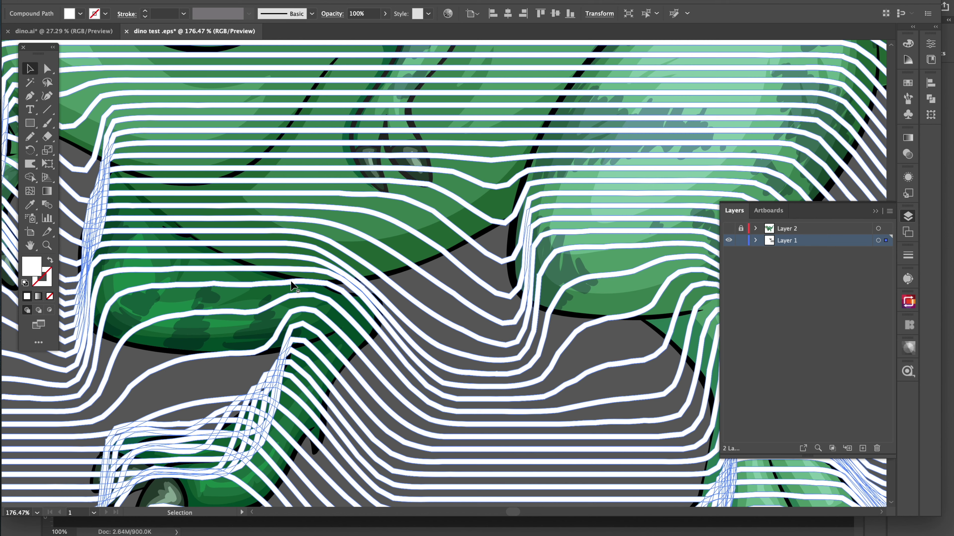
left_click(246, 336, "shift")
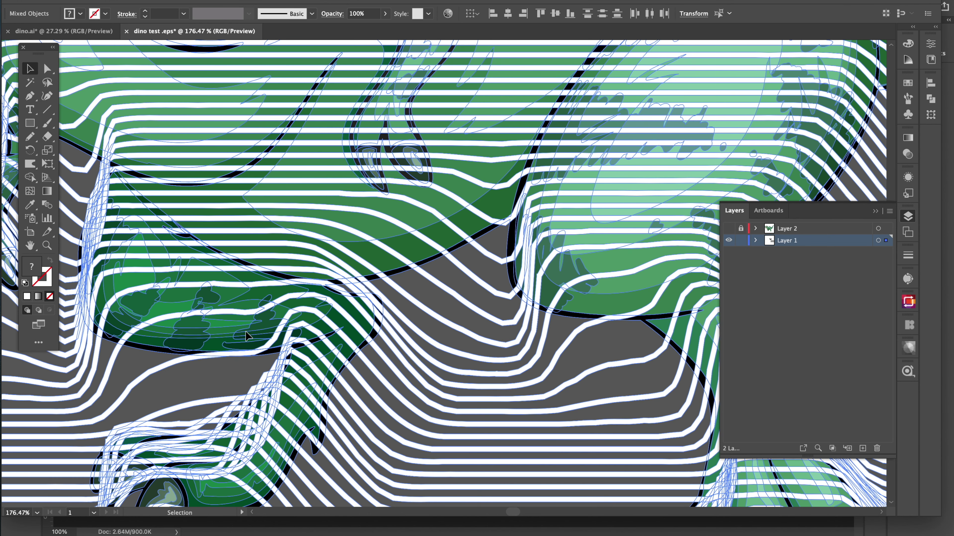
right_click(266, 308)
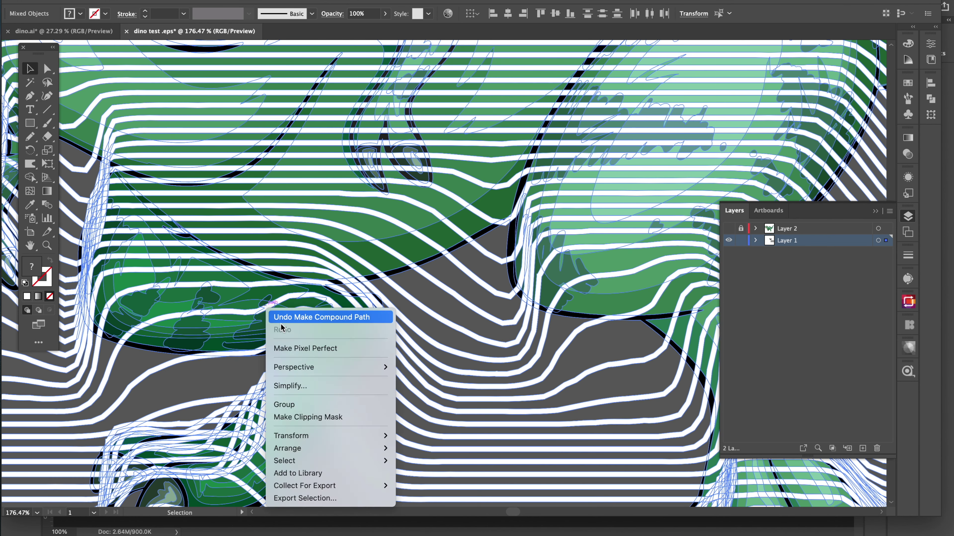
left_click(316, 417)
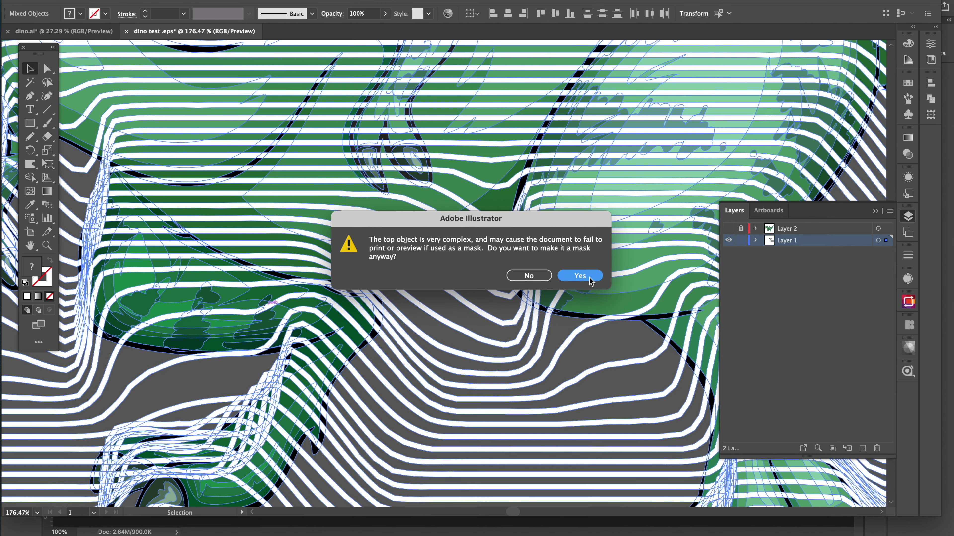
left_click(580, 276)
scroll(433, 266, "down", 3)
scroll(433, 267, "down", 3)
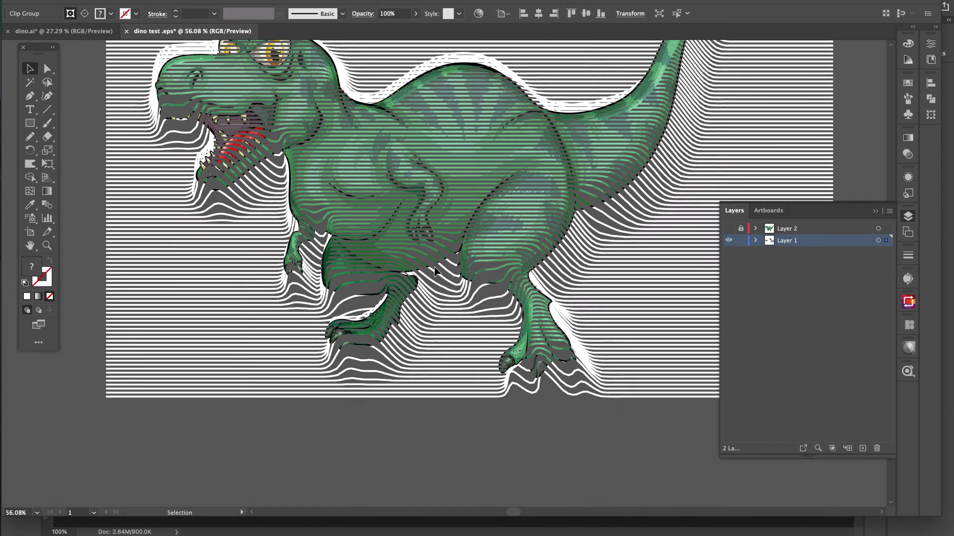
scroll(434, 266, "down", 2)
left_click(433, 404)
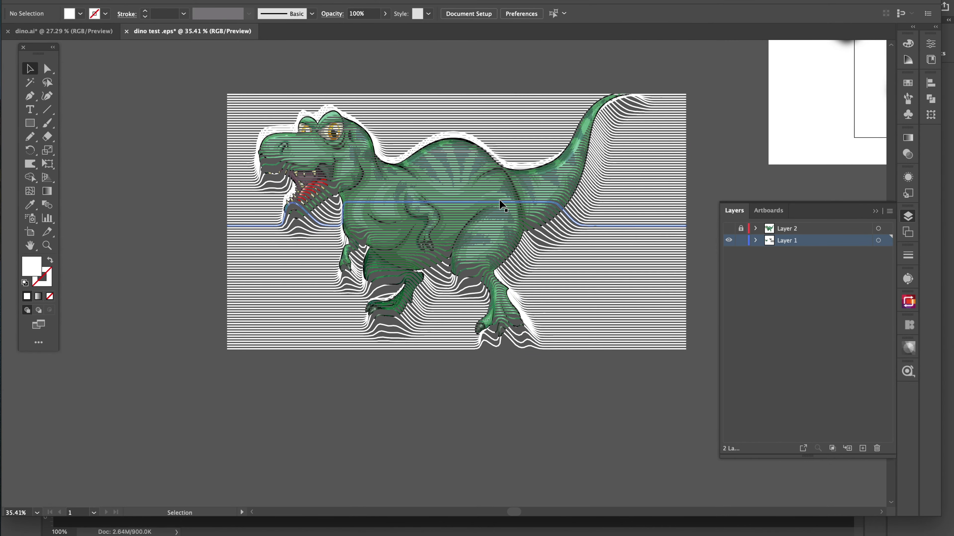
Inspect the clipped line-and-dinosaur group by selecting and then deselecting it.
scroll(502, 205, "up", 1)
scroll(502, 205, "up", 1)
scroll(502, 204, "up", 1)
scroll(502, 204, "up", 1)
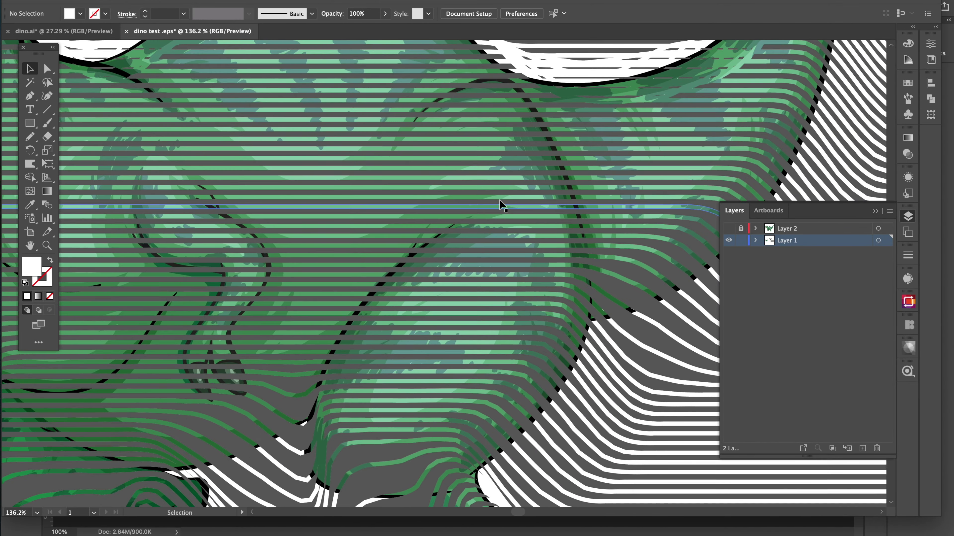
scroll(502, 204, "up", 1)
scroll(502, 205, "up", 1)
scroll(502, 205, "down", 1)
scroll(502, 204, "down", 2)
scroll(502, 204, "down", 1)
scroll(502, 204, "down", 1)
scroll(502, 205, "down", 1)
scroll(502, 205, "down", 1)
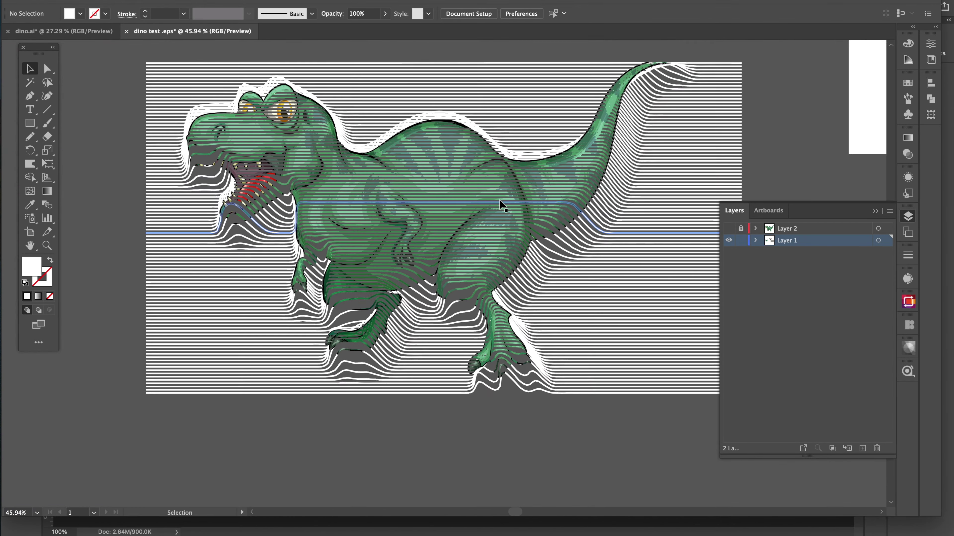
scroll(502, 204, "down", 1)
scroll(496, 417, "right", 1)
scroll(500, 419, "right", 1)
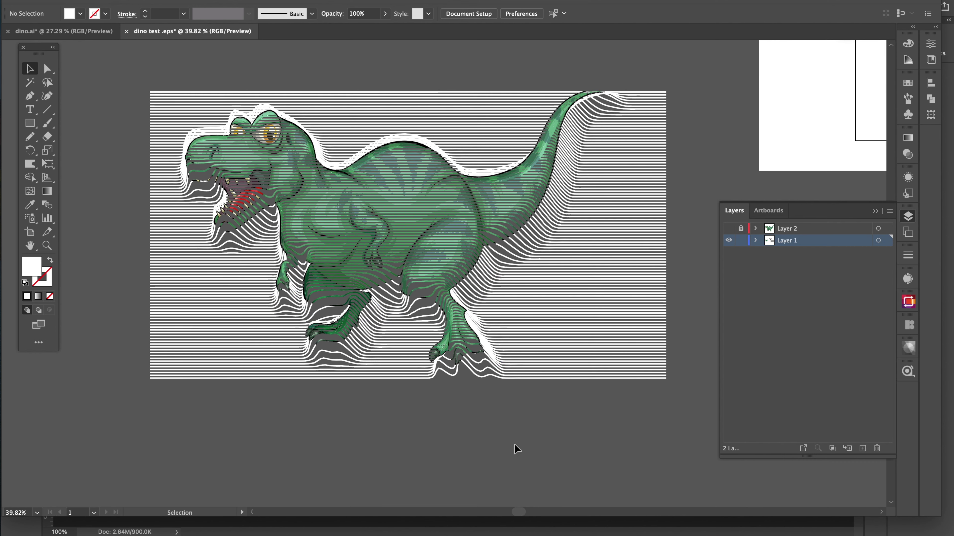
scroll(515, 444, "right", 1)
left_click(577, 286)
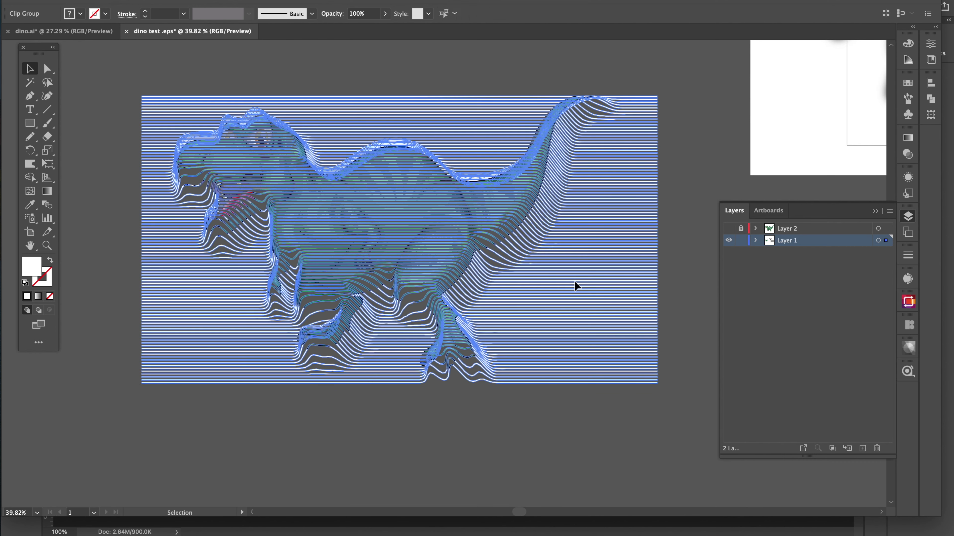
left_click(462, 433)
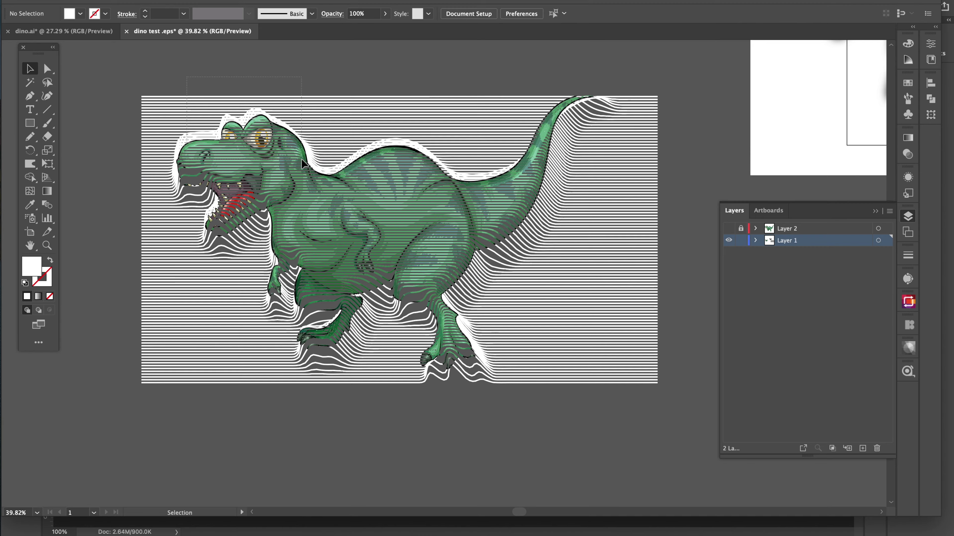
left_click(604, 373)
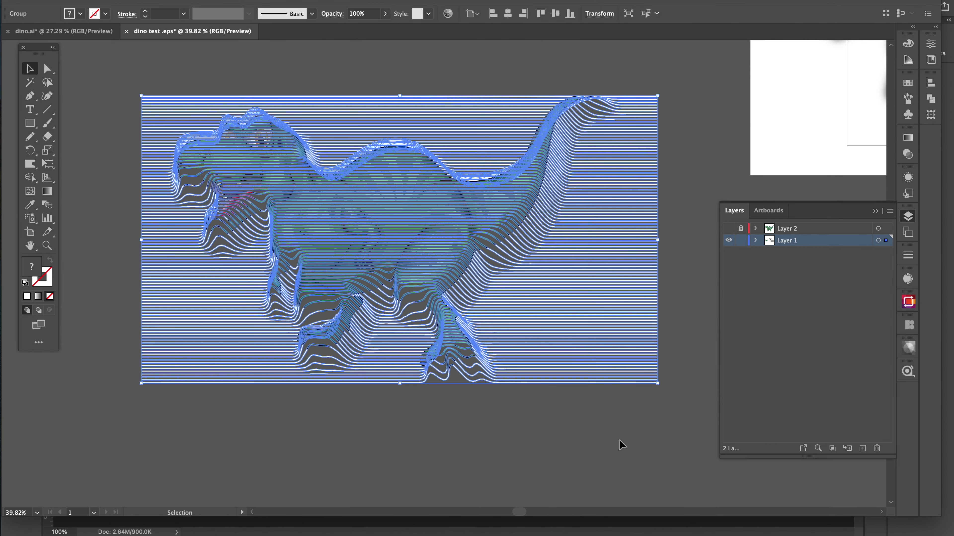
left_click(619, 439)
Enter isolation mode on the clean dinosaur and select the whole group.
scroll(409, 244, "up", 1)
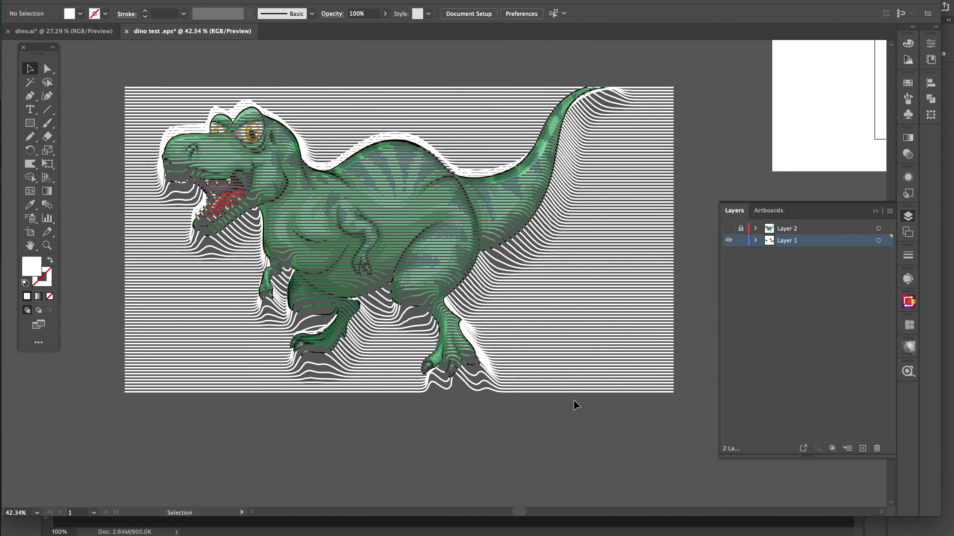
scroll(423, 189, "up", 5)
scroll(424, 188, "down", 4)
scroll(441, 191, "down", 2)
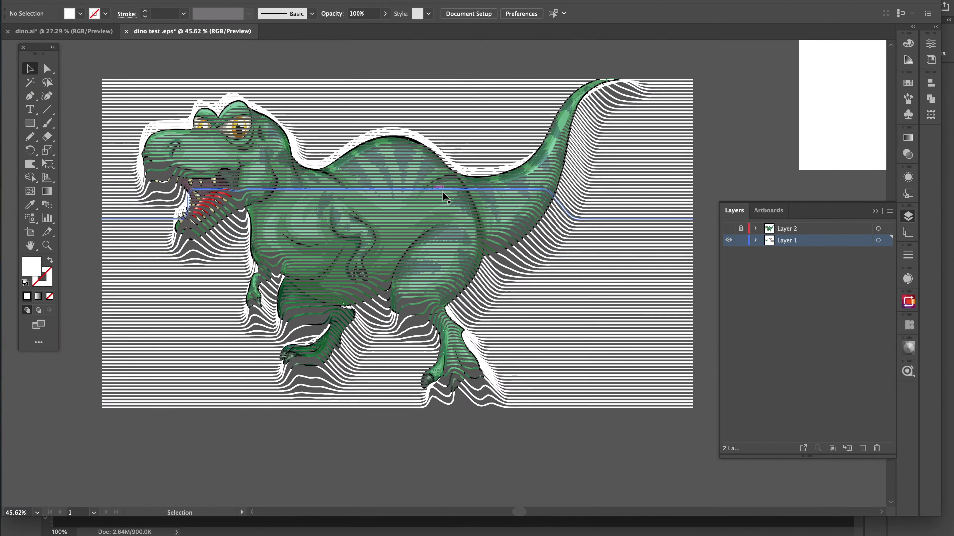
scroll(437, 187, "up", 5)
scroll(440, 187, "up", 2)
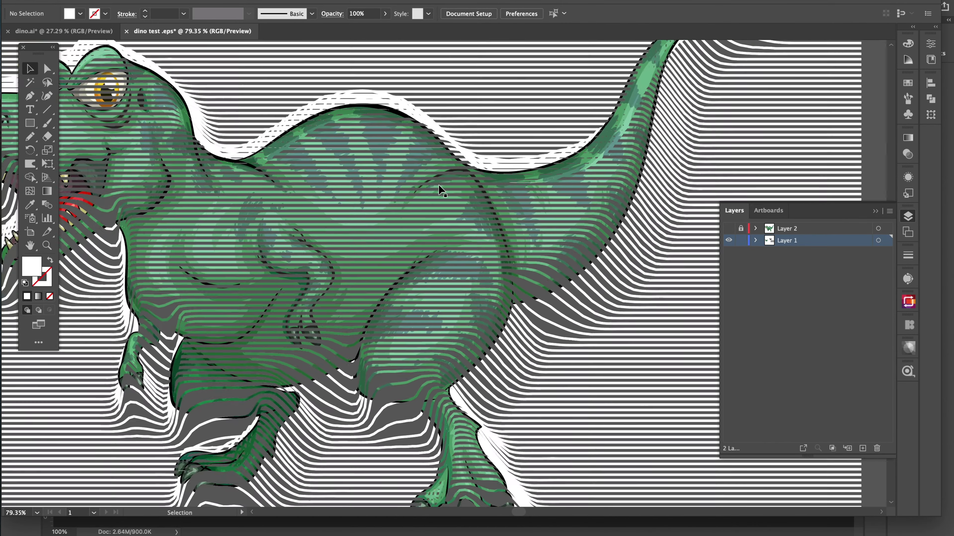
scroll(463, 180, "up", 5)
scroll(464, 181, "down", 3)
scroll(465, 182, "down", 2)
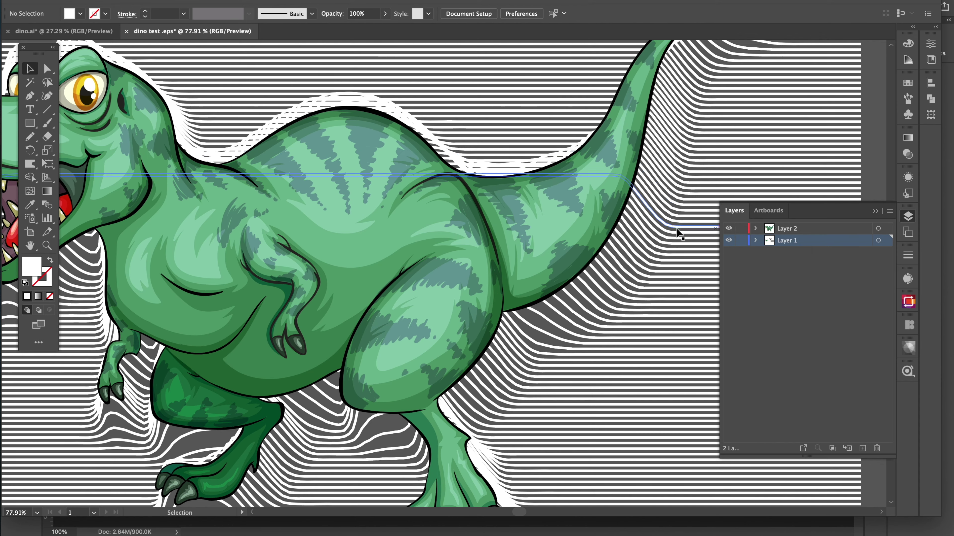
scroll(411, 178, "up", 3)
scroll(348, 124, "up", 2)
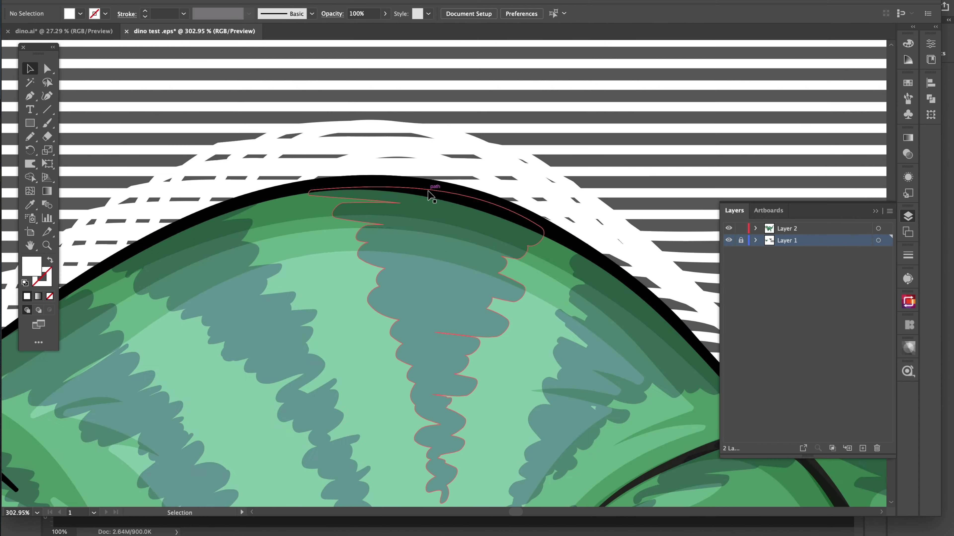
scroll(369, 186, "up", 1)
double_click(369, 186)
left_click(370, 186)
scroll(370, 184, "down", 3)
scroll(371, 184, "down", 3)
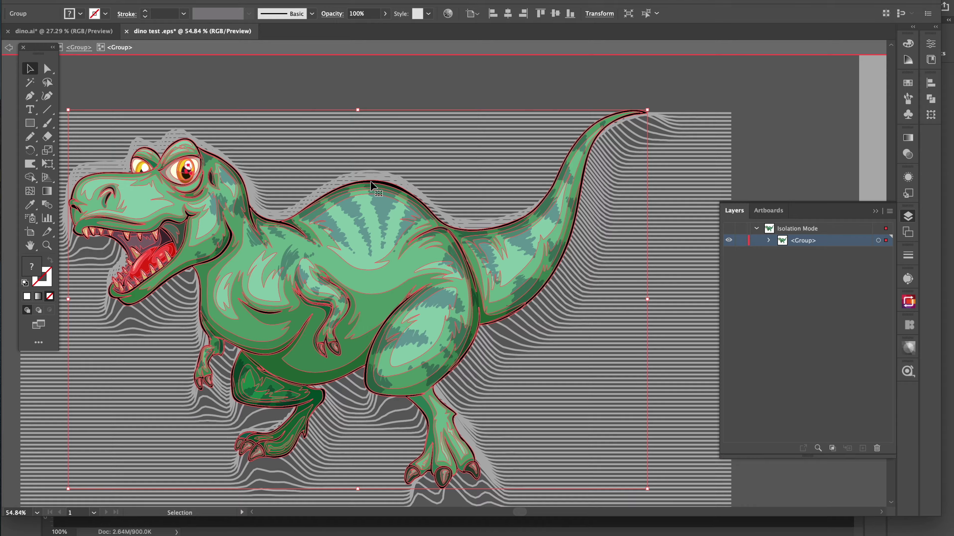
scroll(370, 184, "up", 2)
scroll(370, 182, "down", 3)
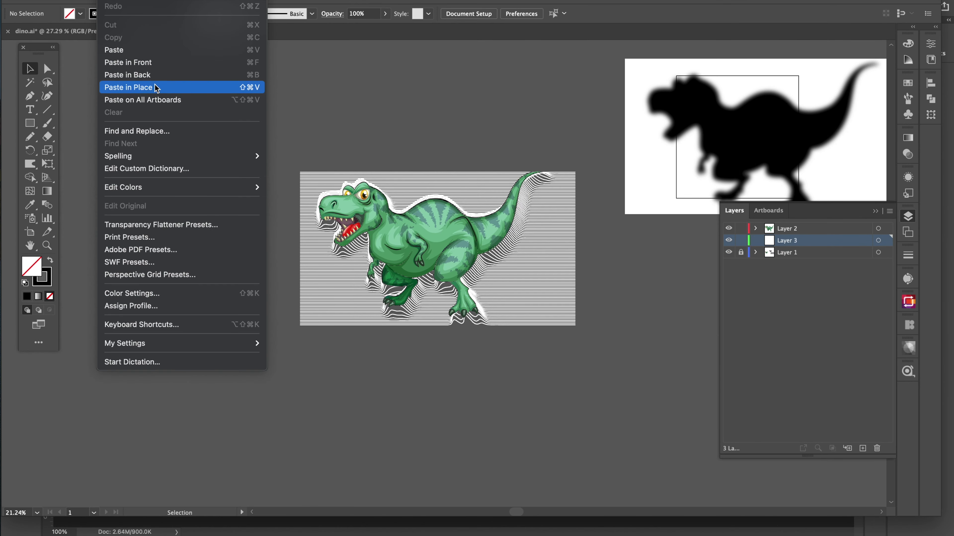
Paste the dinosaur copy in place on a new layer and hide Layer 2's dinosaur.
left_click(150, 88)
left_click(160, 223)
left_click(728, 228)
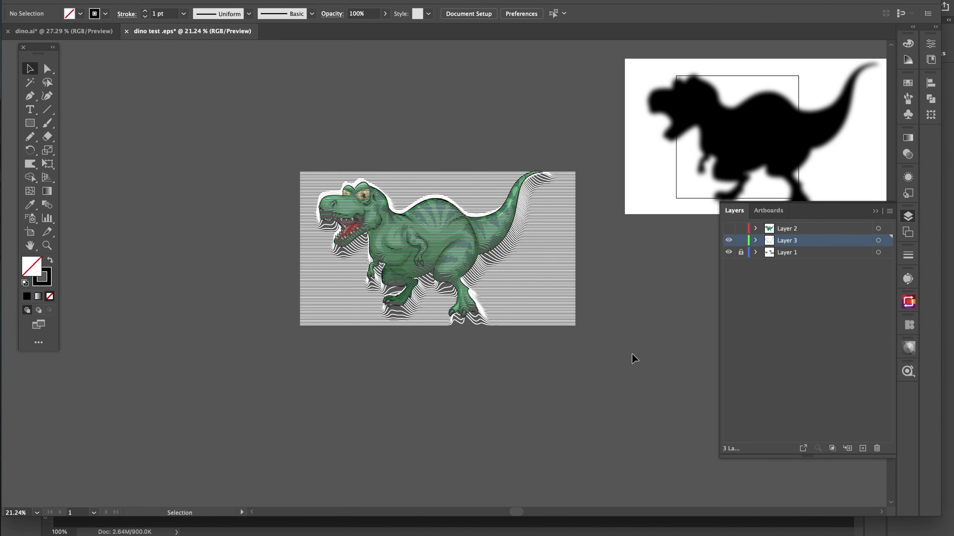
scroll(502, 217, "up", 4)
scroll(501, 217, "up", 5)
scroll(501, 217, "up", 2)
scroll(501, 217, "down", 3)
scroll(408, 243, "down", 3)
scroll(408, 243, "down", 2)
scroll(264, 214, "up", 3)
scroll(264, 215, "up", 2)
scroll(298, 202, "up", 4)
scroll(298, 202, "down", 2)
scroll(304, 219, "up", 1)
scroll(303, 218, "up", 1)
scroll(304, 218, "down", 3)
scroll(303, 219, "down", 2)
scroll(304, 218, "down", 1)
scroll(355, 119, "up", 3)
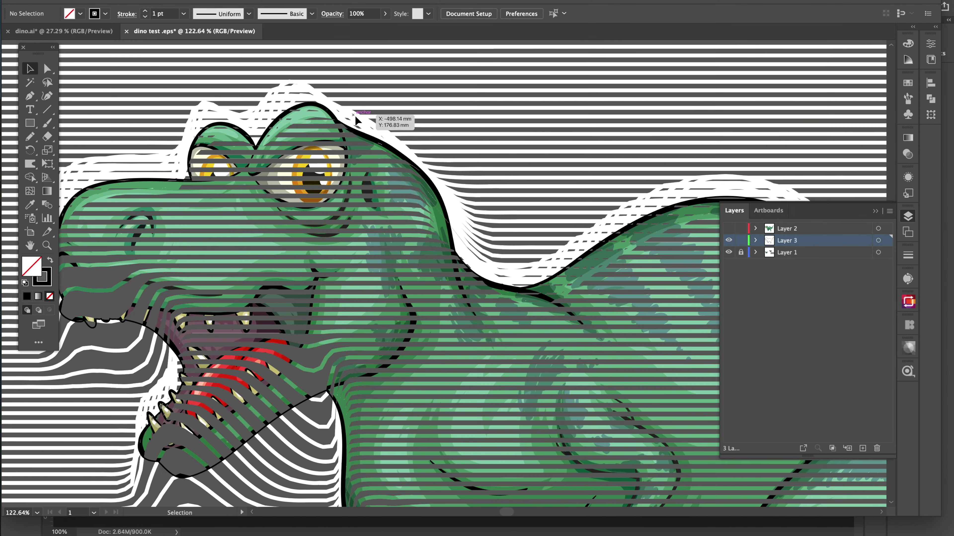
scroll(318, 170, "down", 3)
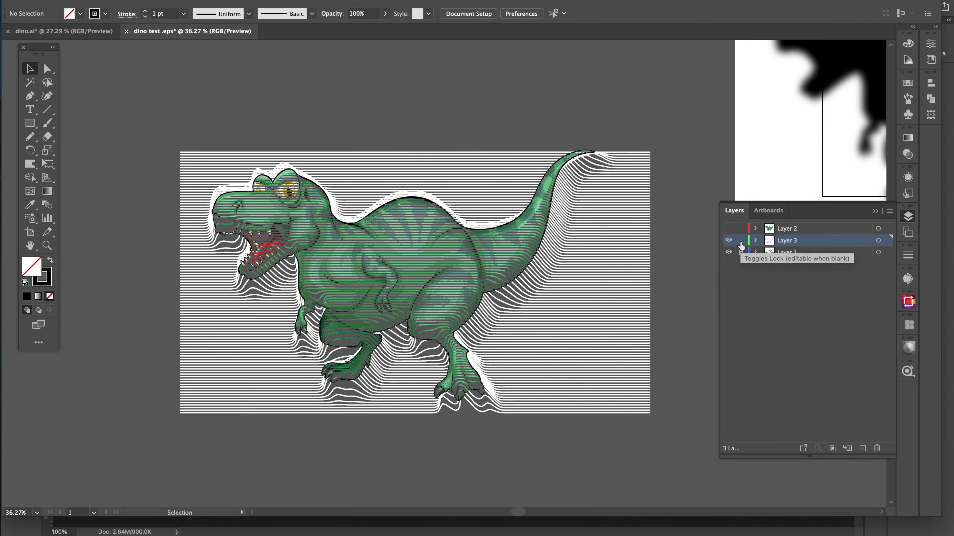
Make Layer 2 active, show its clean dinosaur again, and select the eye group.
left_click(789, 230)
left_click(729, 229)
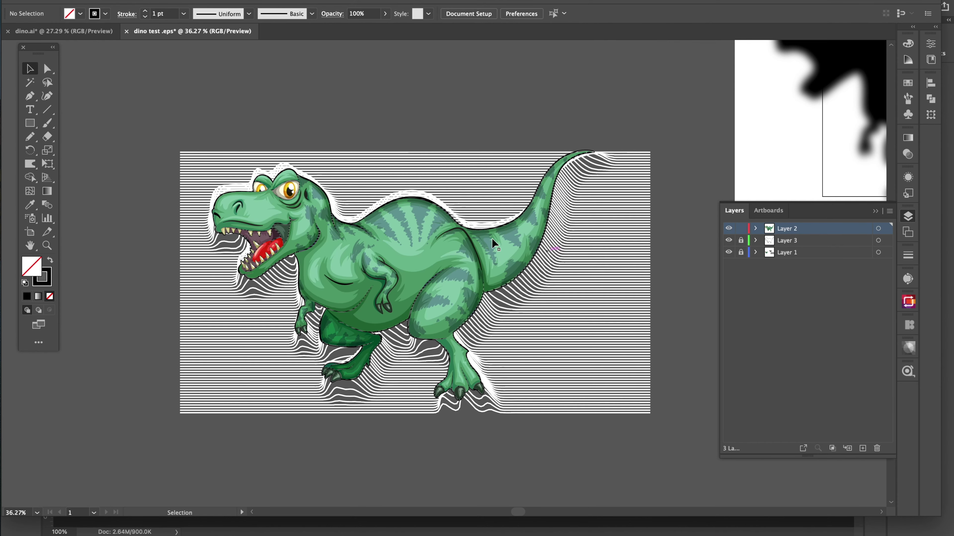
scroll(274, 190, "up", 3)
scroll(275, 190, "up", 3)
scroll(364, 212, "up", 3)
left_click(363, 213)
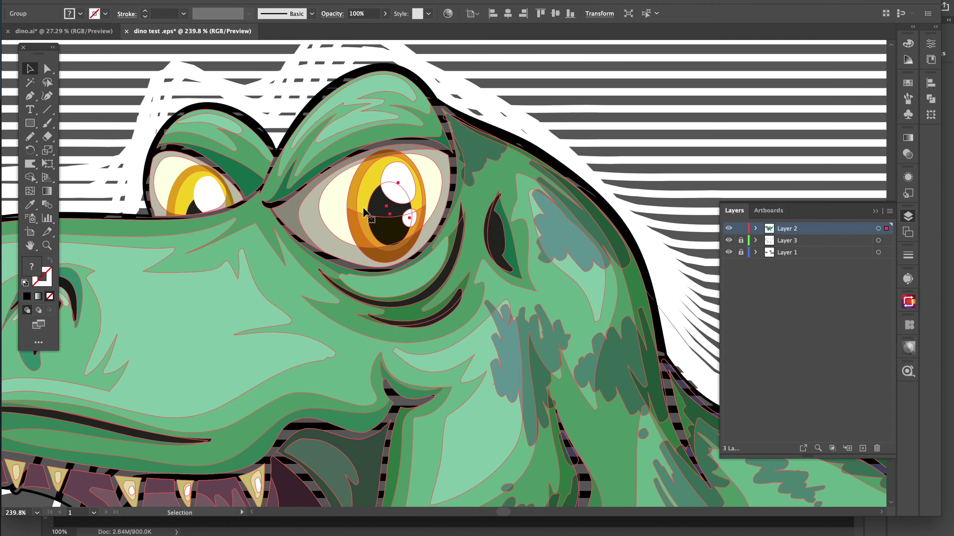
Paste the eye in place on a new locked layer and hide Layer 2's dinosaur.
right_click(382, 209)
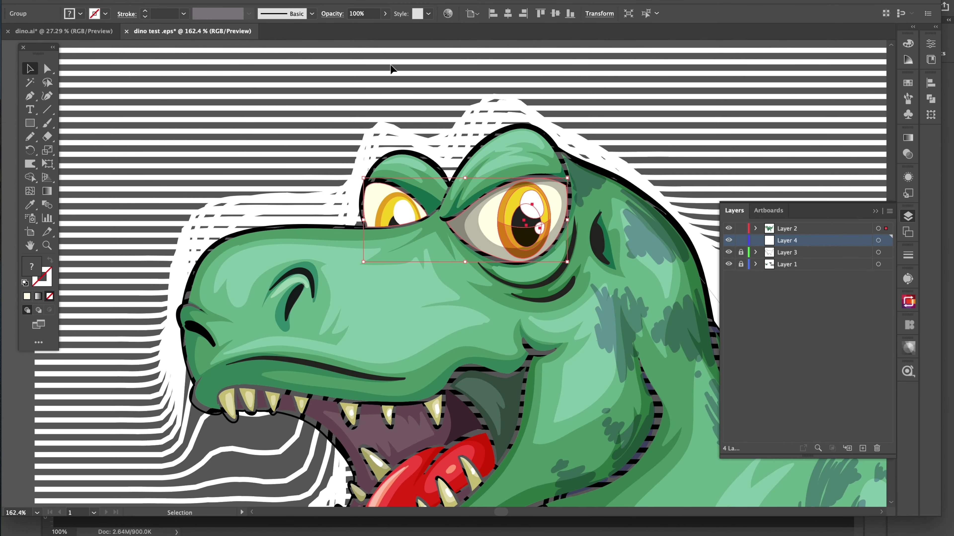
left_click(150, 87)
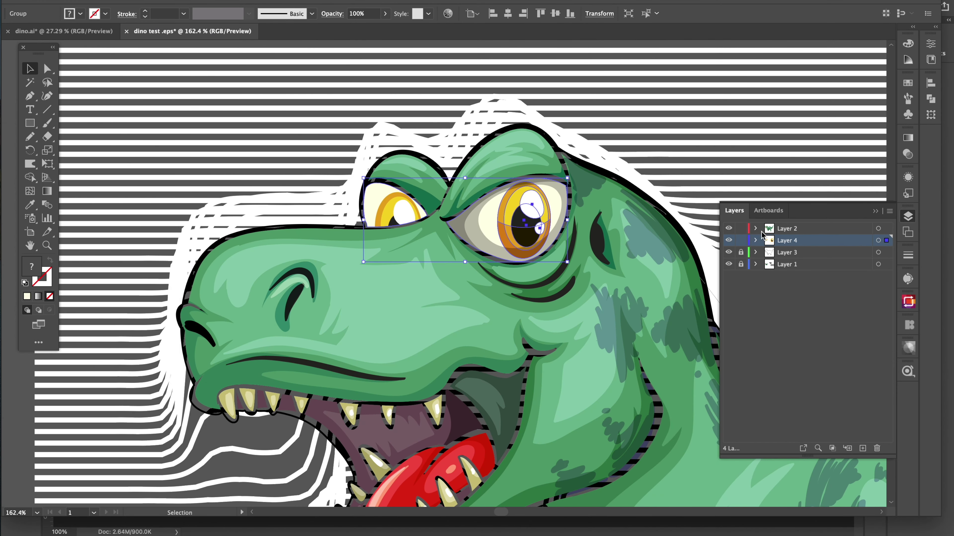
left_click(741, 240)
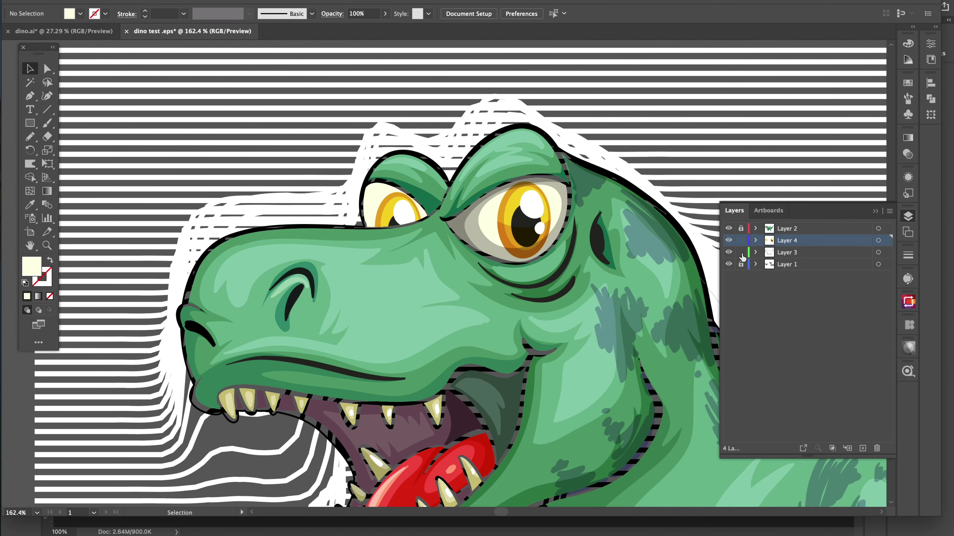
left_click(729, 229)
key("ctrl+0")
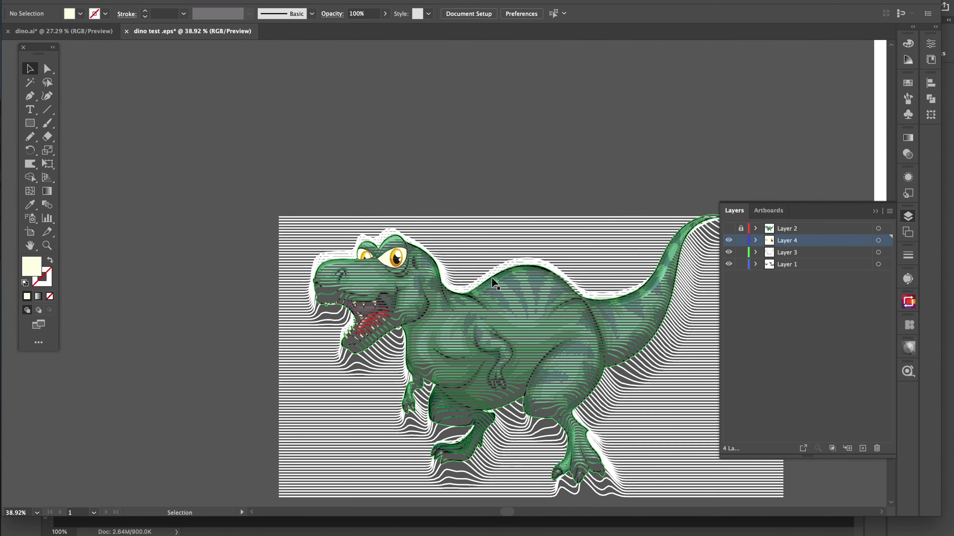
scroll(367, 203, "up", 5)
scroll(366, 203, "down", 2)
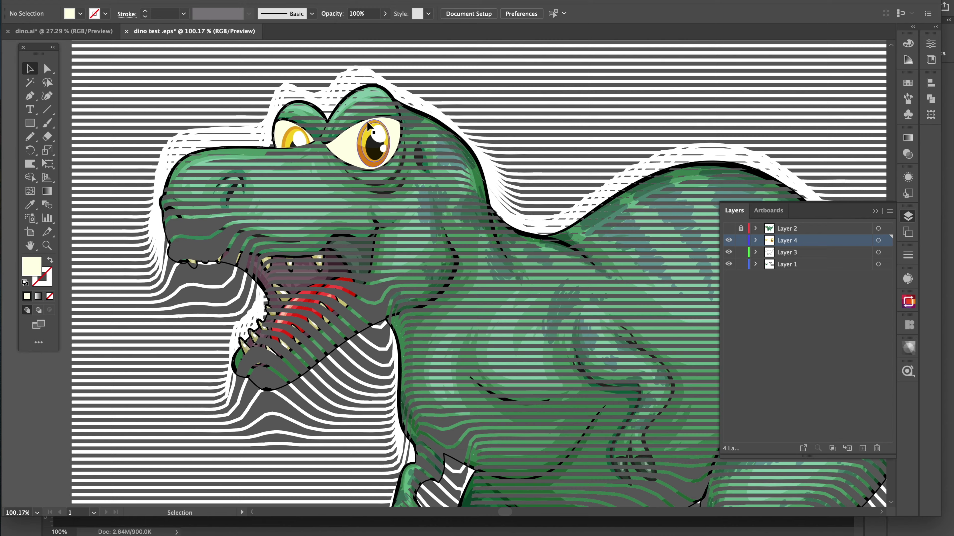
scroll(332, 357, "down", 3)
scroll(324, 215, "up", 4)
scroll(341, 160, "up", 2)
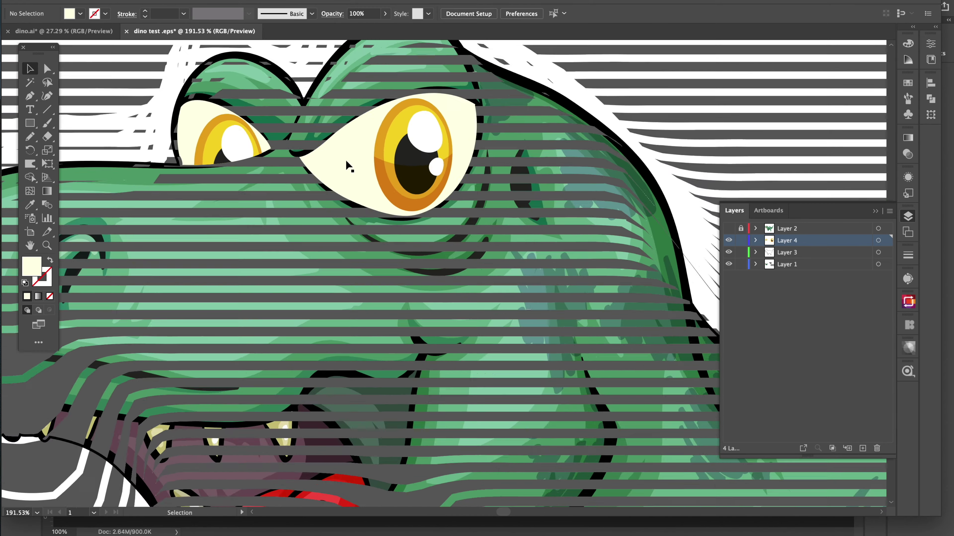
scroll(352, 156, "up", 2)
Give the right eye white a black 2 pt stroke.
left_click(352, 156)
double_click(352, 156)
double_click(352, 157)
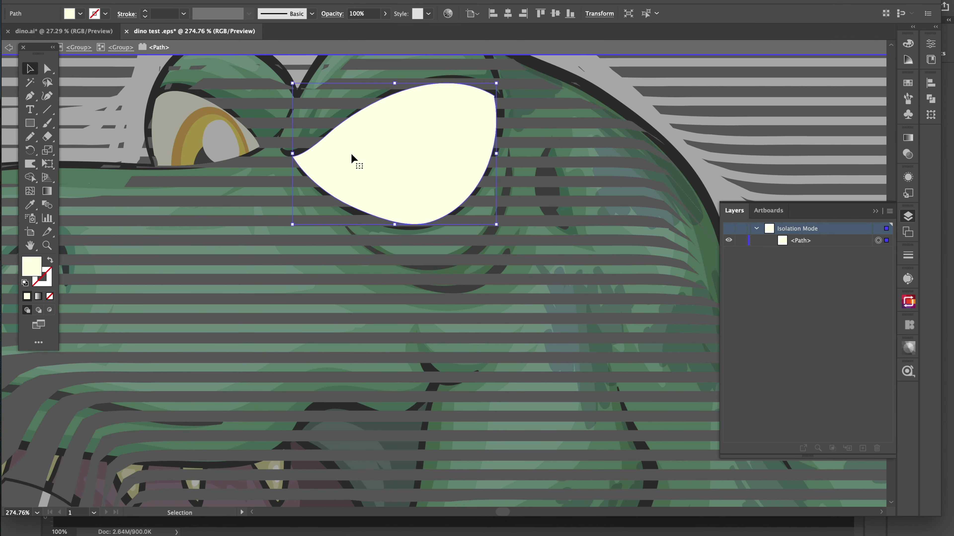
left_click(49, 272)
double_click(42, 276)
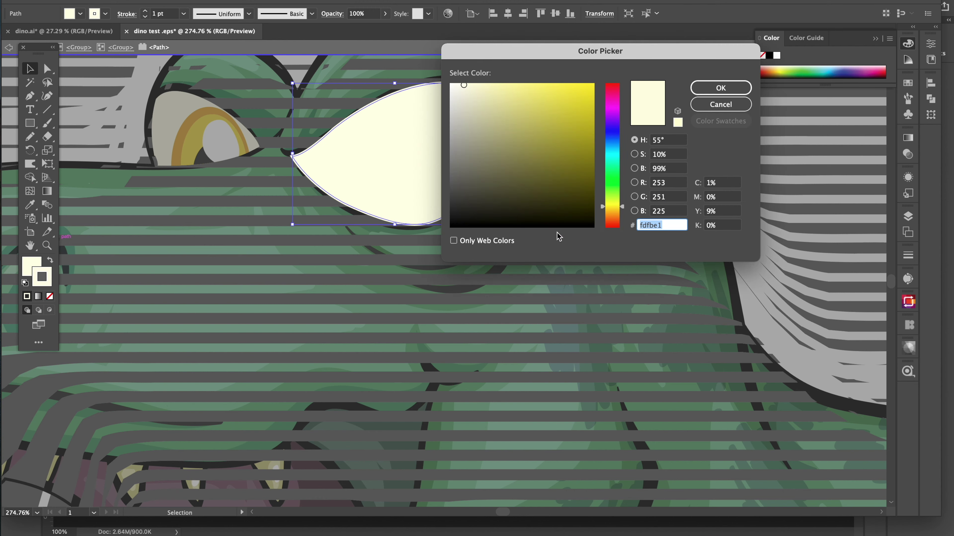
left_click(717, 88)
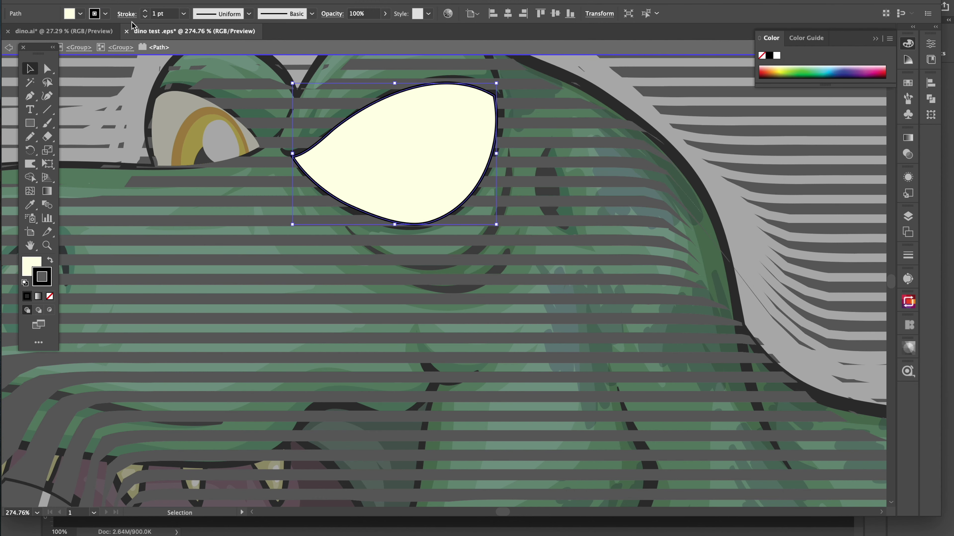
left_click(183, 14)
left_click(198, 76)
scroll(216, 120, "down", 2)
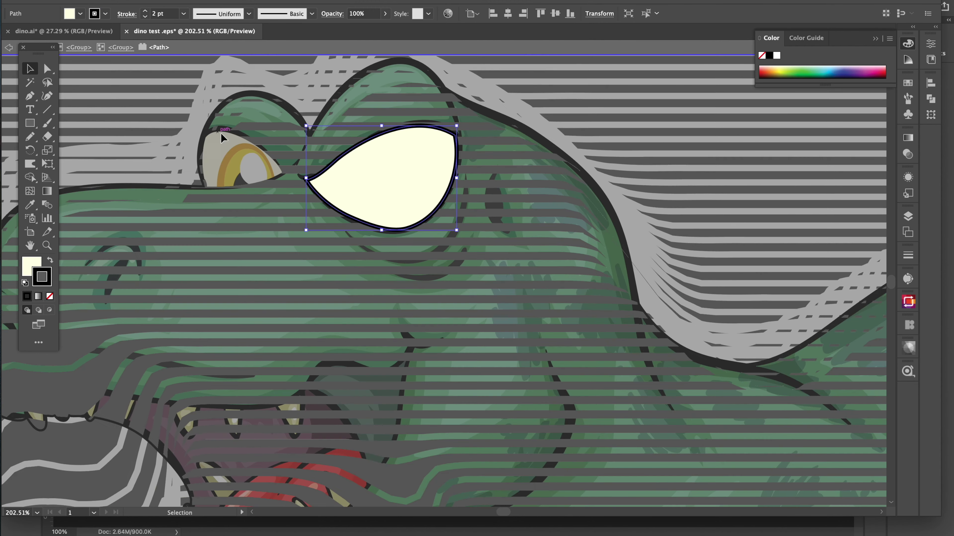
Copy the same outline onto the left eye white with the Eyedropper, then exit isolation.
key("ctrl+shift+a")
scroll(263, 135, "up", 3)
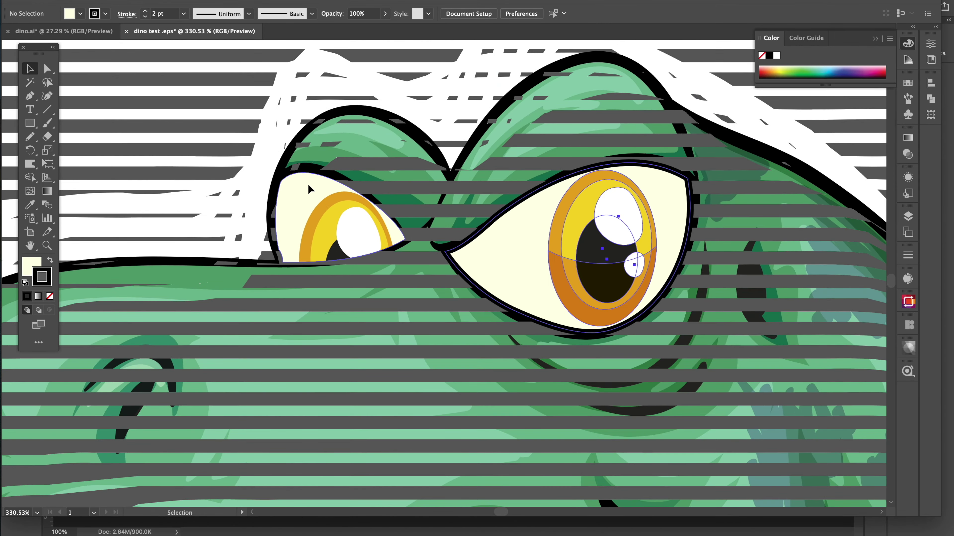
double_click(306, 191)
double_click(306, 191)
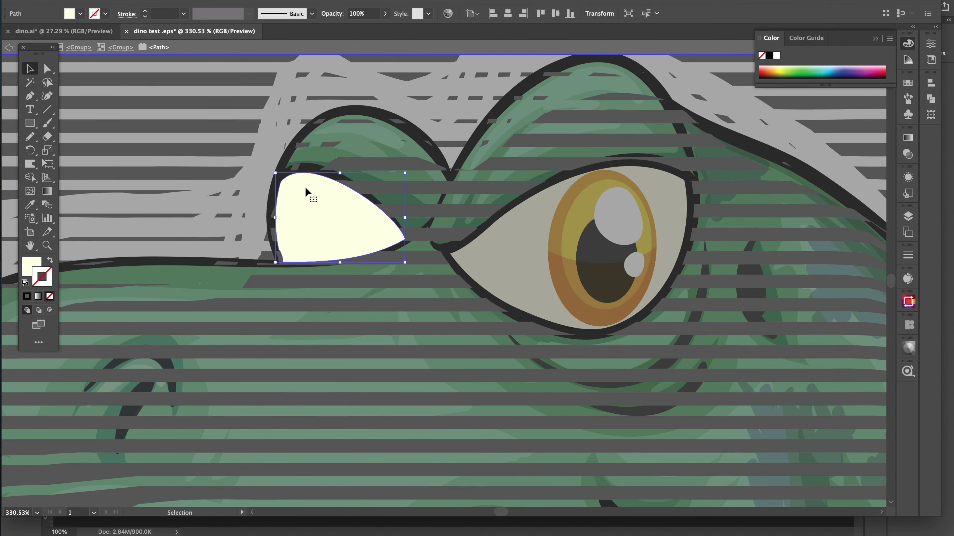
left_click(488, 250)
key("Escape")
scroll(180, 125, "down", 10)
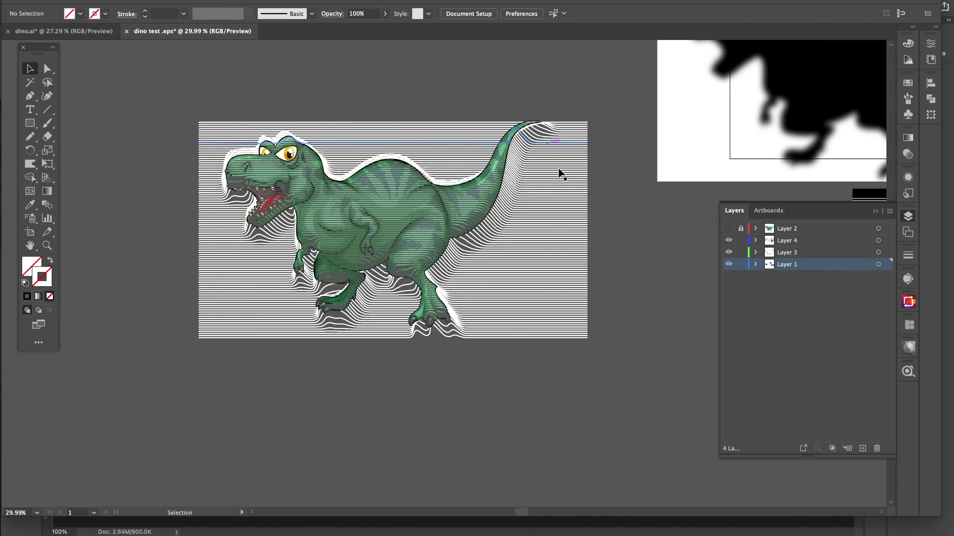
Undo an accidental line-art move and paste the dinosaur in place on new Layer 5.
left_click_drag(498, 157, 453, 176)
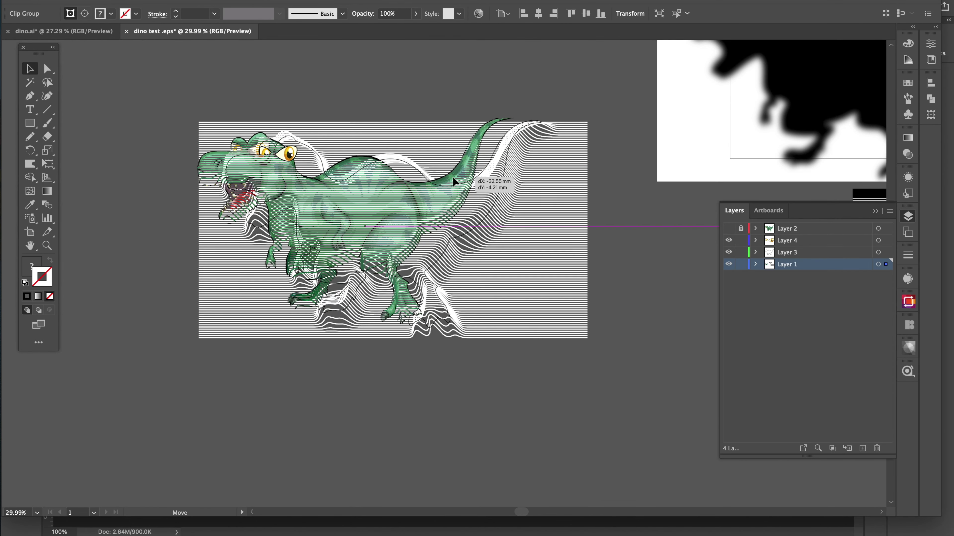
key("ctrl+z")
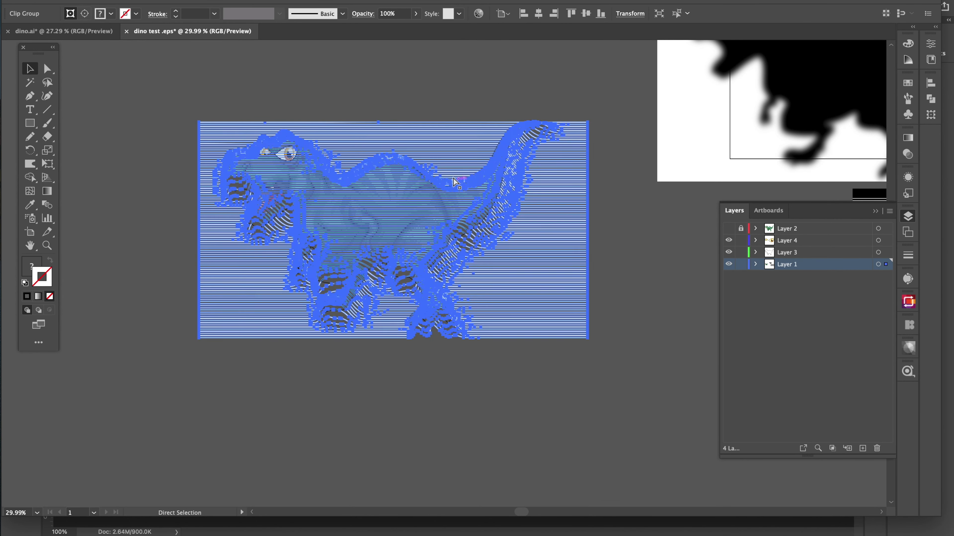
left_click(522, 149)
left_click(545, 267)
left_click(862, 449)
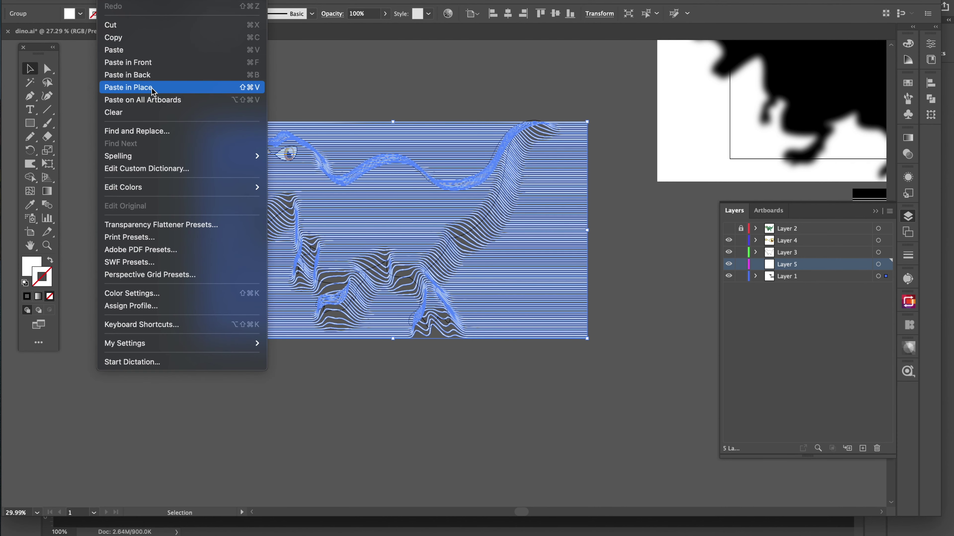
left_click(128, 87)
left_click(150, 259)
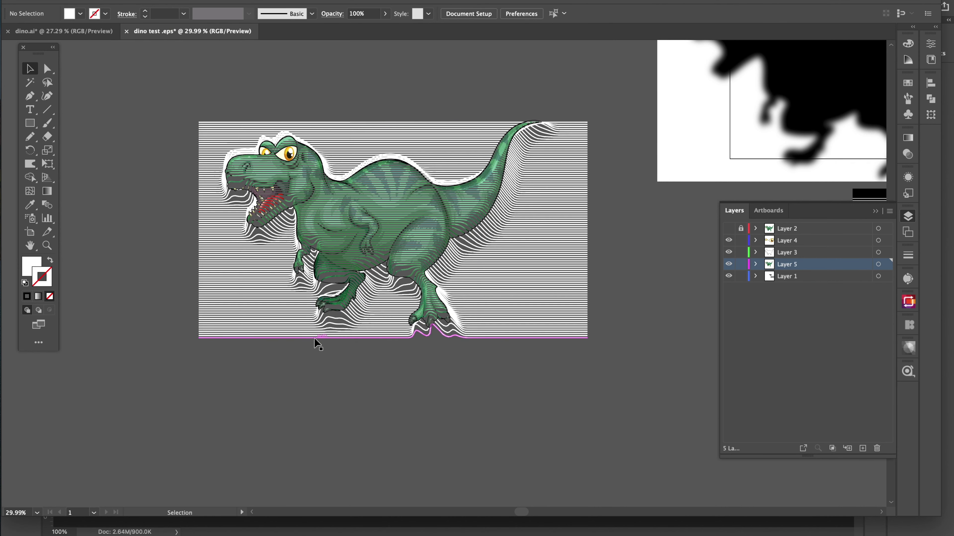
Select Layer 1's striped line art and start picking a new fill colour.
left_click(738, 277)
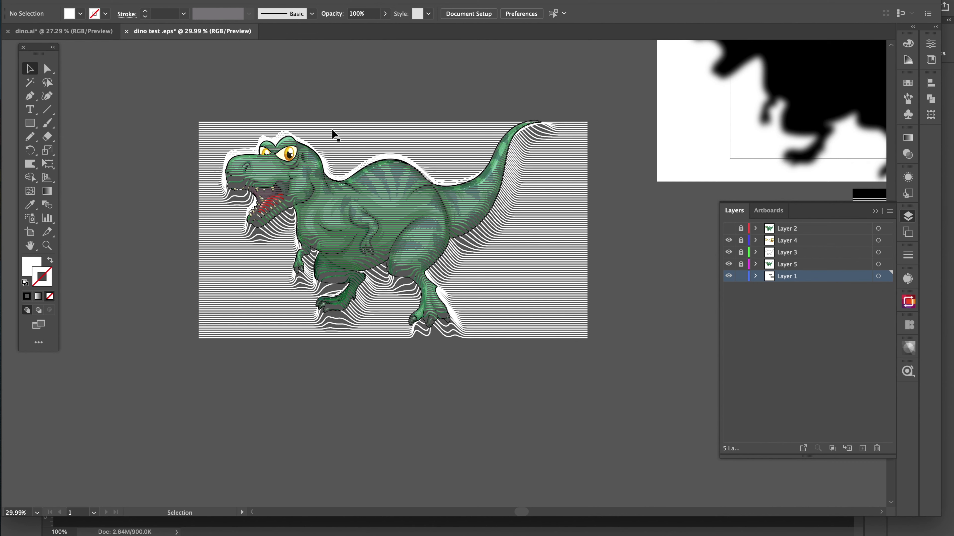
left_click(335, 135)
double_click(32, 267)
mouse_move(616, 127)
left_mouse_down()
mouse_move(617, 102)
mouse_move(615, 225)
left_mouse_up()
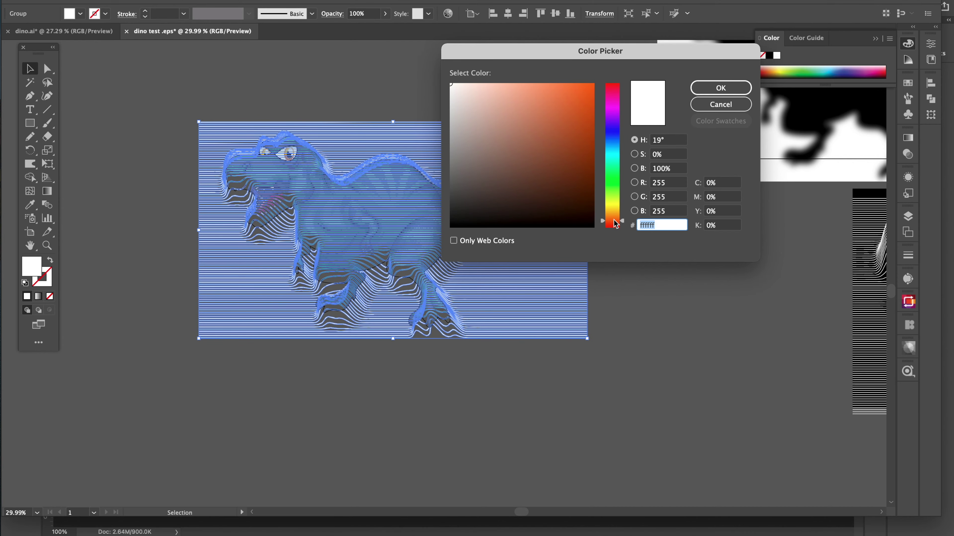
Colour the line art orange-red and deselect it.
left_click(595, 84)
left_click(721, 87)
left_click(677, 330)
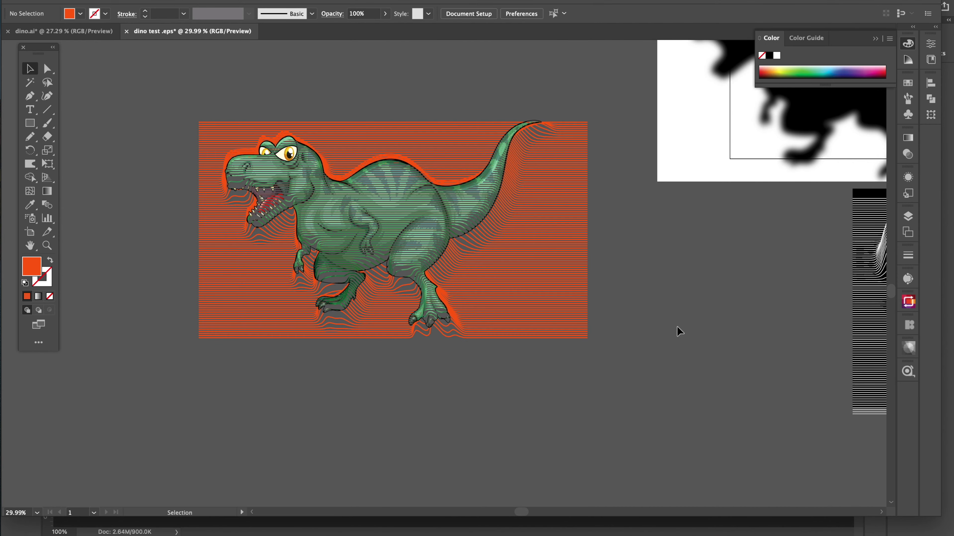
scroll(444, 236, "up", 3)
scroll(444, 236, "down", 2)
Move Layer 6 below Layer 1 and draw a blue rectangle covering the whole artwork.
left_click(908, 216)
left_click_drag(815, 281, 815, 301)
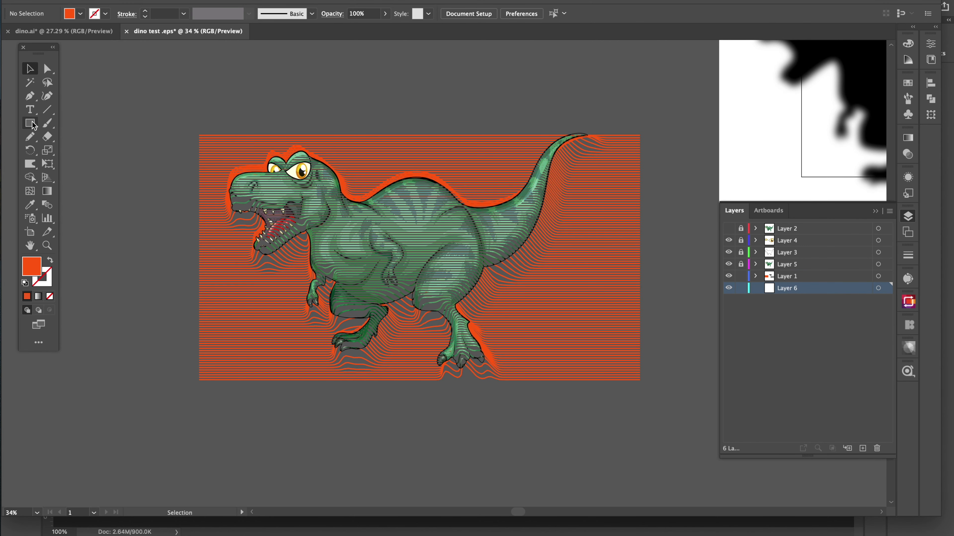
left_click_drag(166, 111, 681, 427)
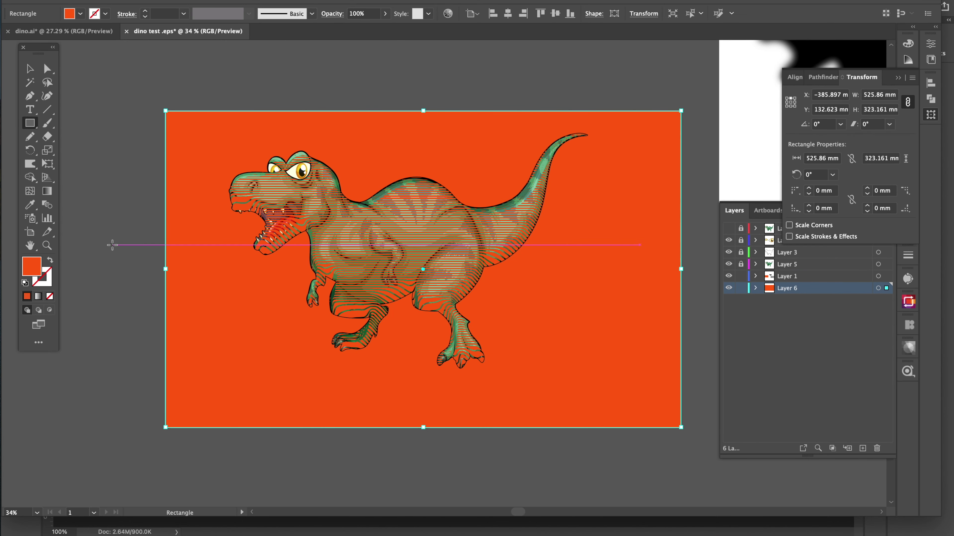
double_click(33, 269)
left_click(611, 127)
left_click(722, 88)
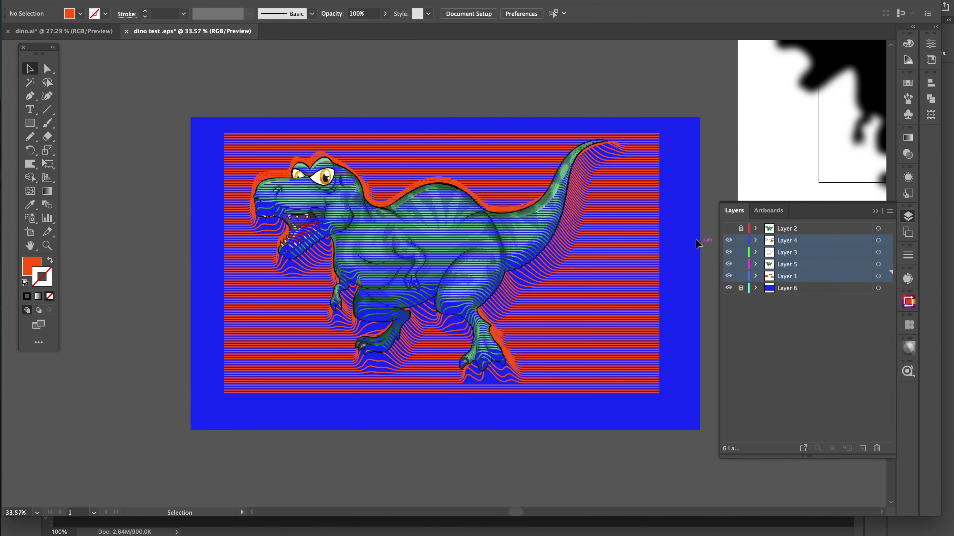
Merge the selected layers into Layer 1, then delete Layer 2 and its artwork.
left_click(890, 211)
left_click(792, 348)
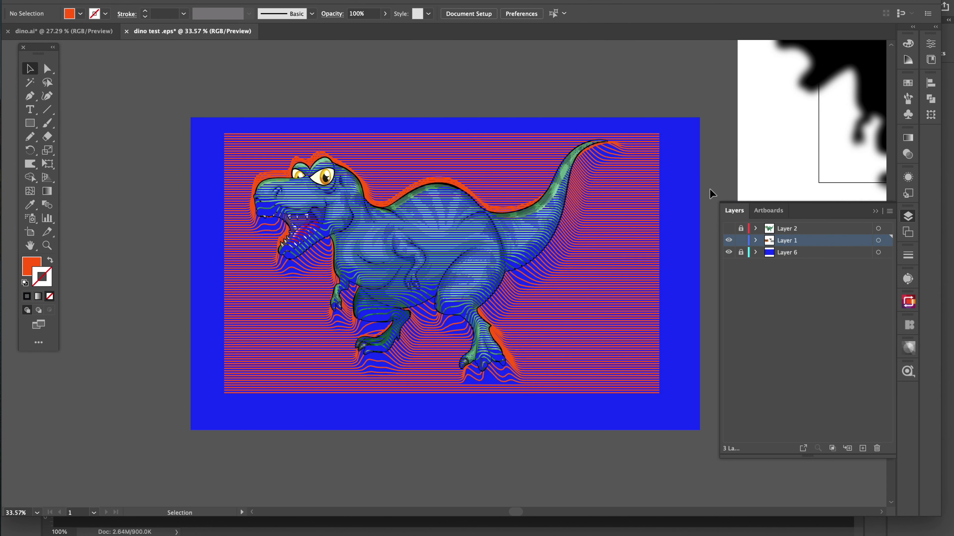
left_click(781, 229)
left_click(877, 448)
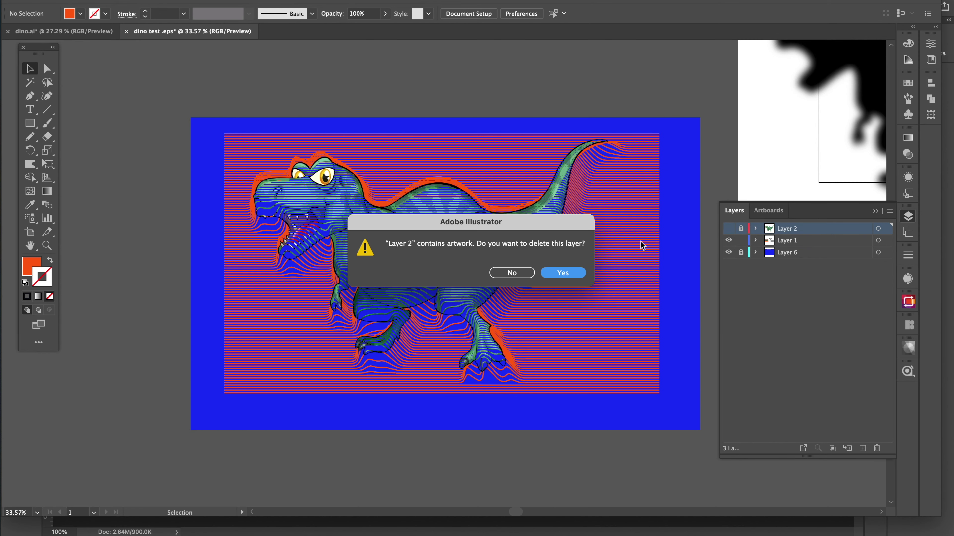
left_click(574, 272)
scroll(557, 286, "right", 3)
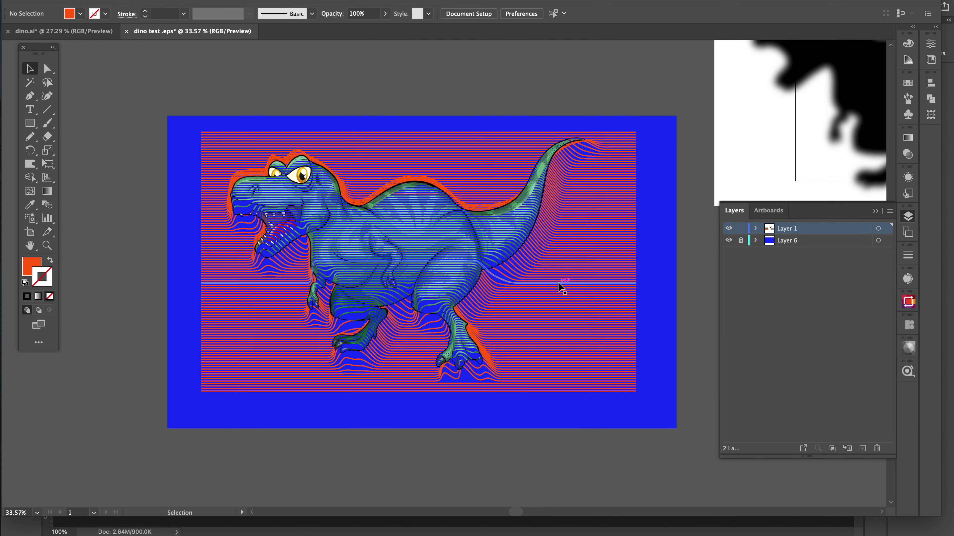
scroll(507, 451, "up", 5)
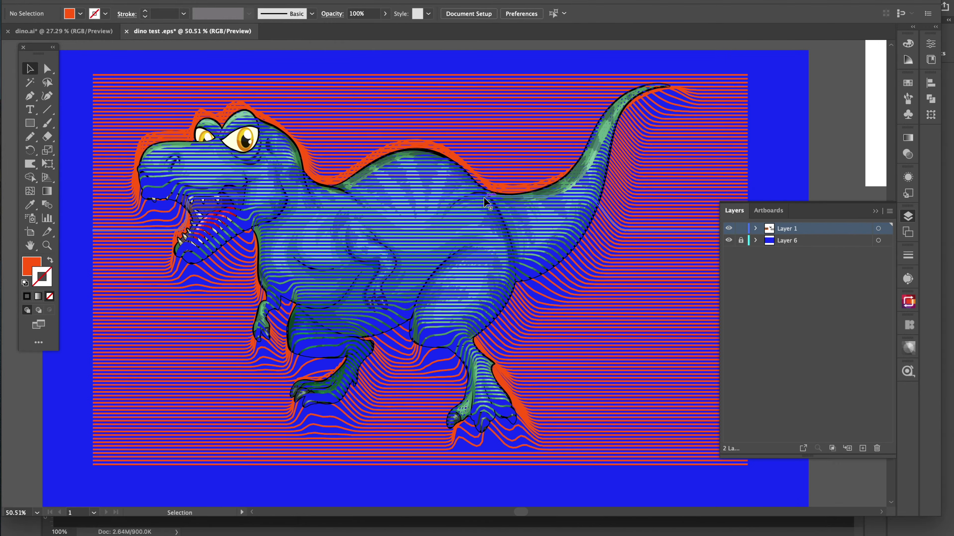
scroll(338, 484, "down", 3)
scroll(336, 488, "down", 2)
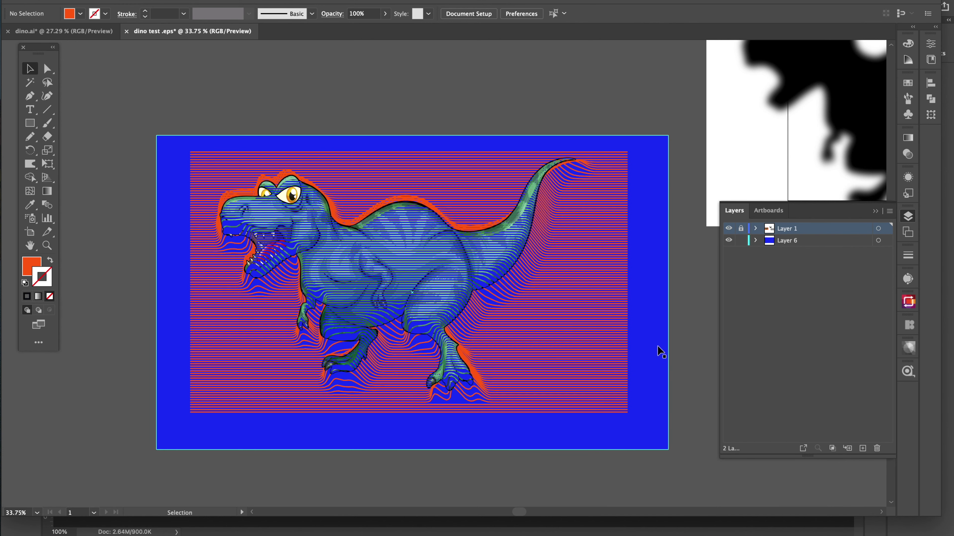
Recolour the artwork so the lines are cyan and the background dark, then hide the interface.
left_click(652, 349)
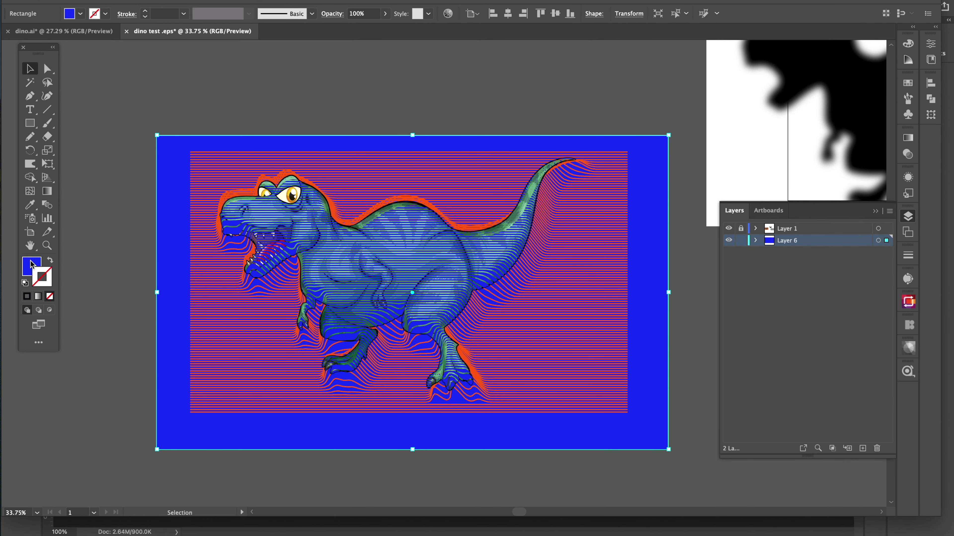
double_click(32, 265)
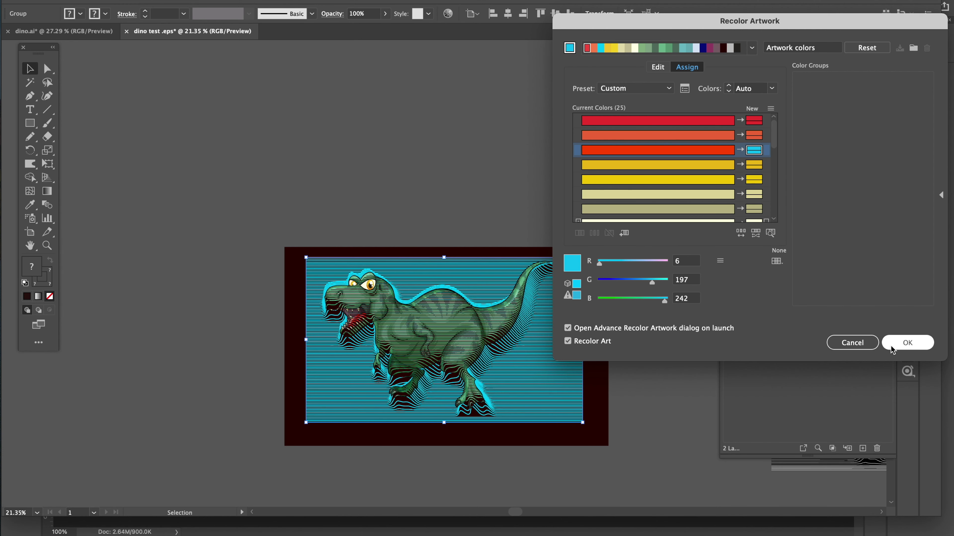
left_click(892, 349)
left_click(529, 196)
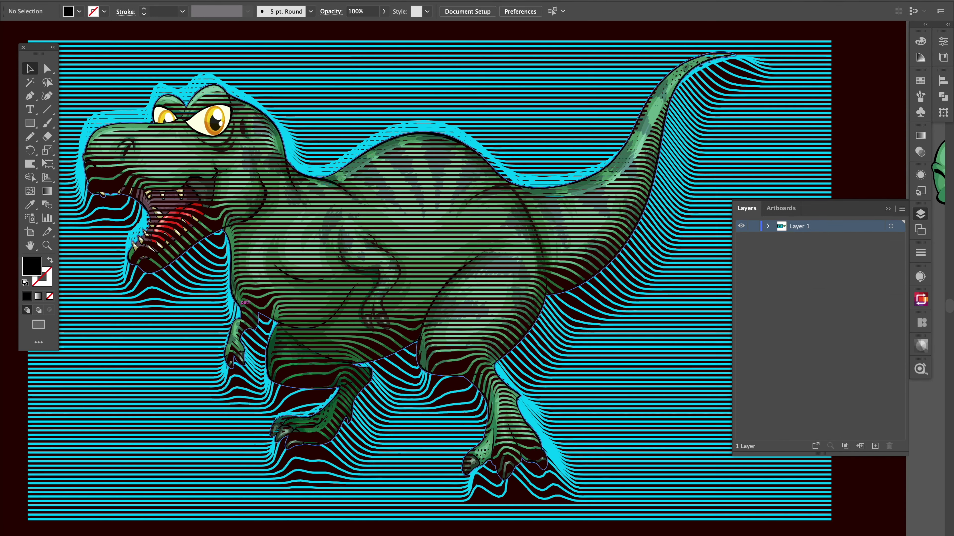
key("Tab")
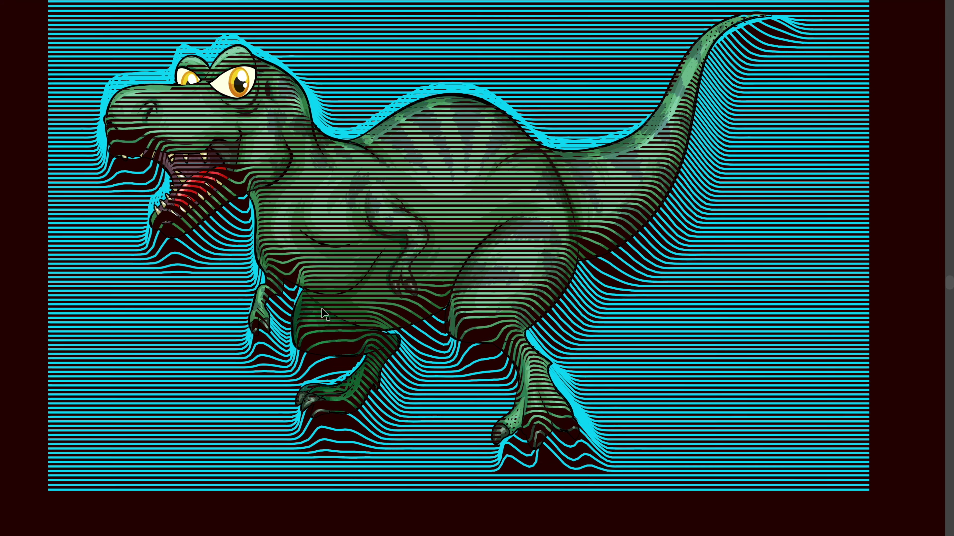
Pull the blend spine near the T-rex's legs lower.
scroll(325, 313, "up", 2)
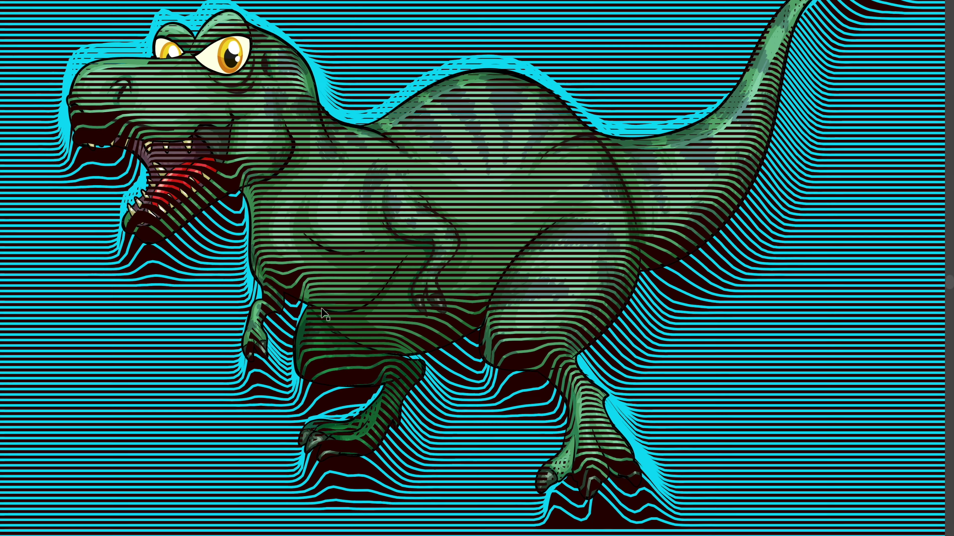
scroll(325, 313, "down", 1)
left_click_drag(325, 313, 245, 384)
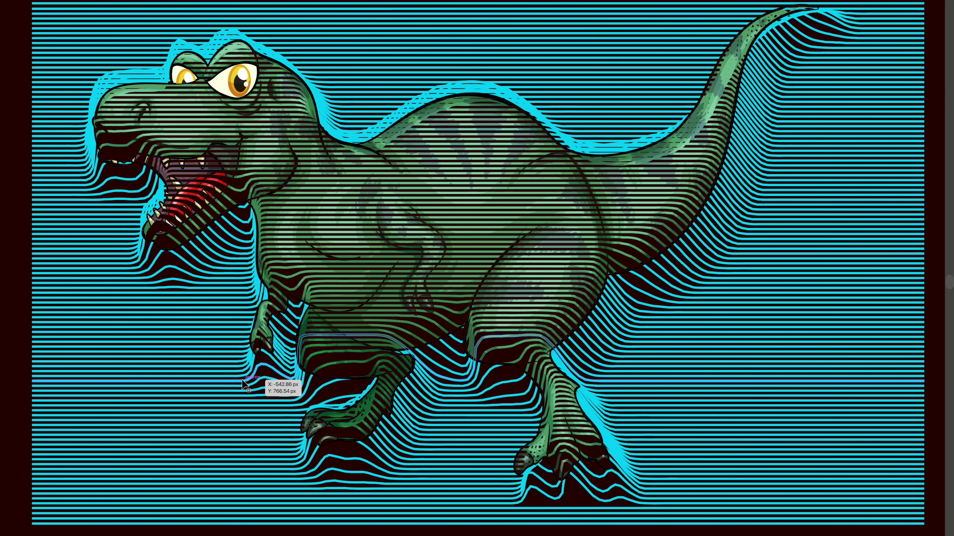